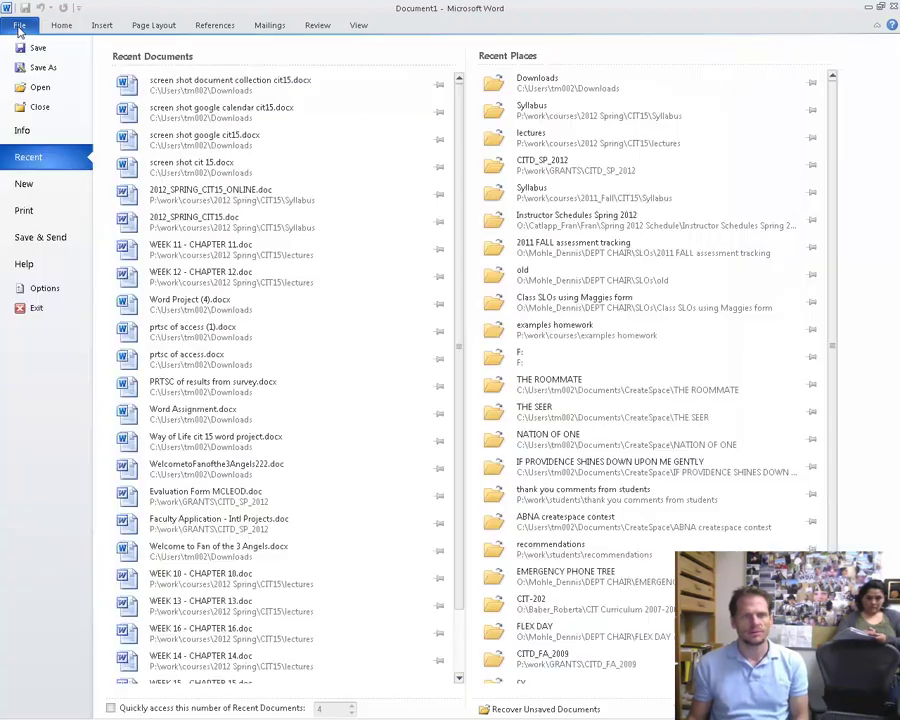
View the product information in the File backstage, then return to the blank document
left_click(19, 26)
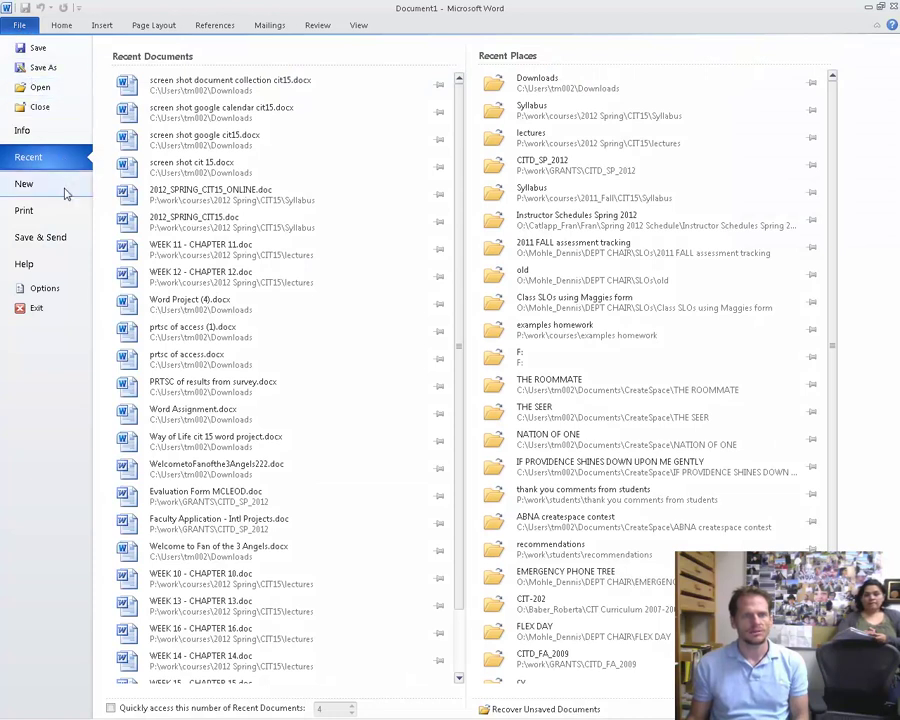
left_click(67, 265)
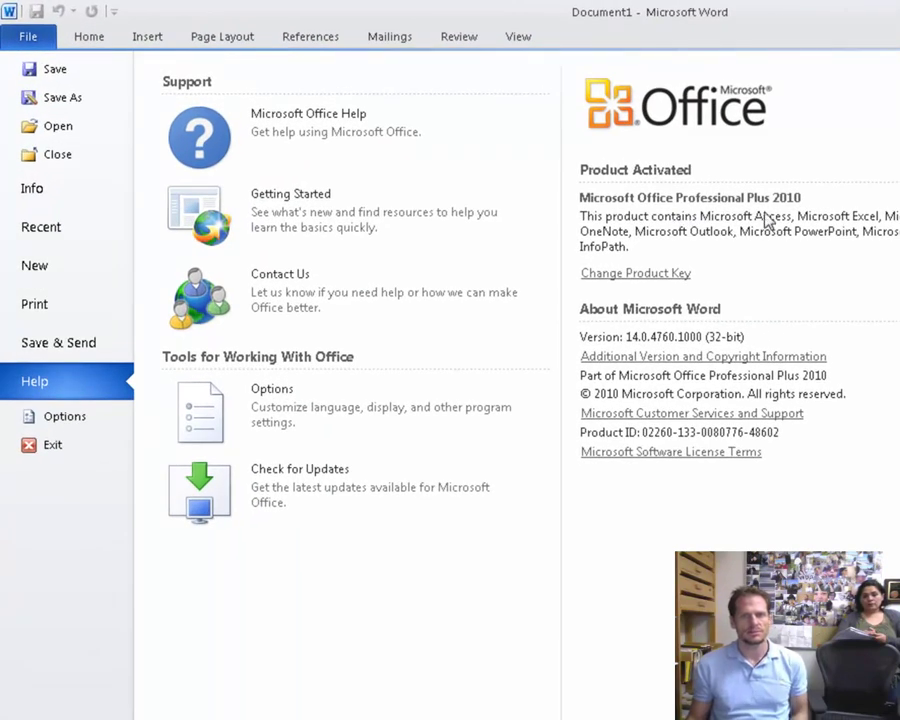
left_click(89, 37)
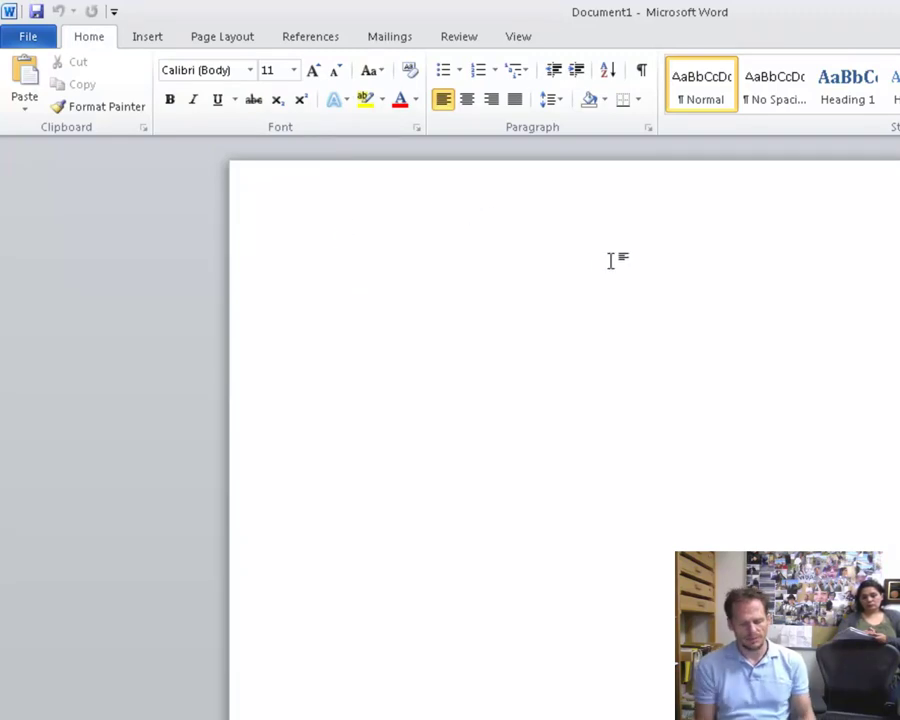
Type the title lines: 'The Shining', 'By', and the author's name, each on its own line
type("Title")
key("BackSpace")
key("BackSpace")
key("BackSpace")
key("BackSpace")
key("BackSpace")
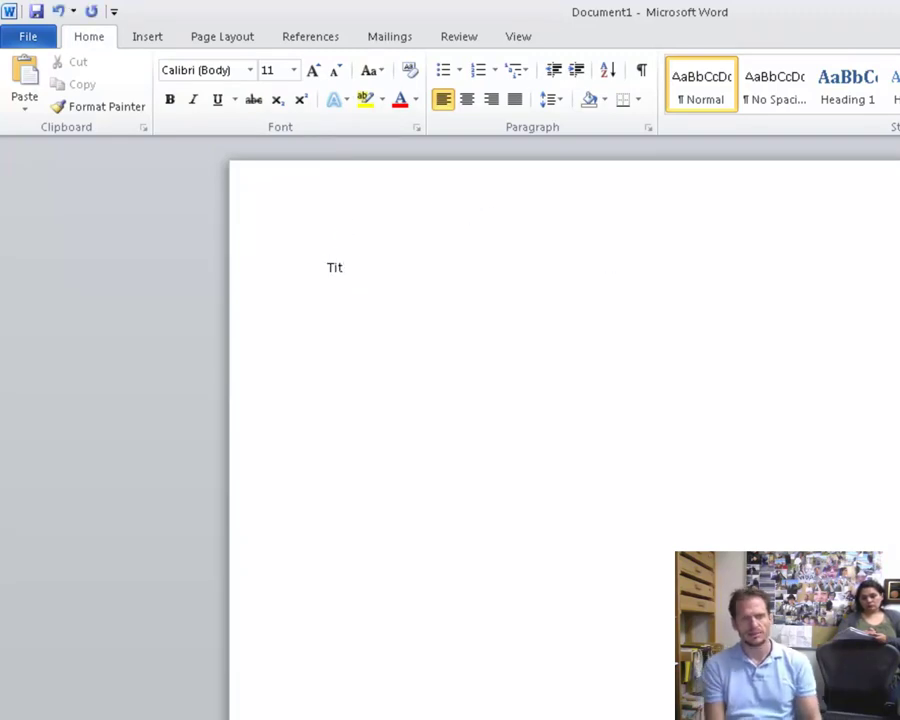
type("A")
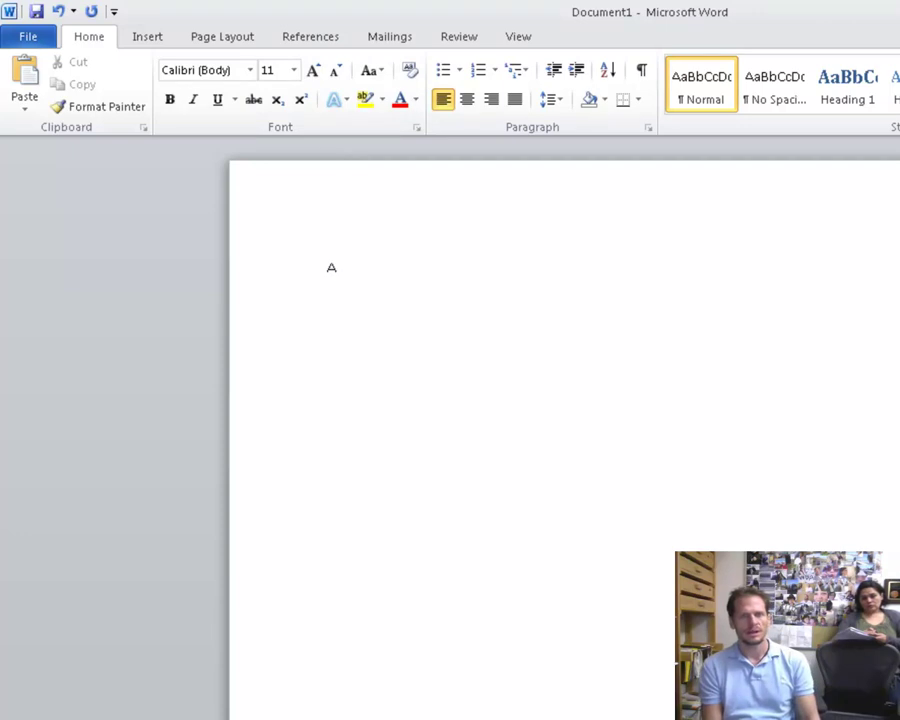
type("g")
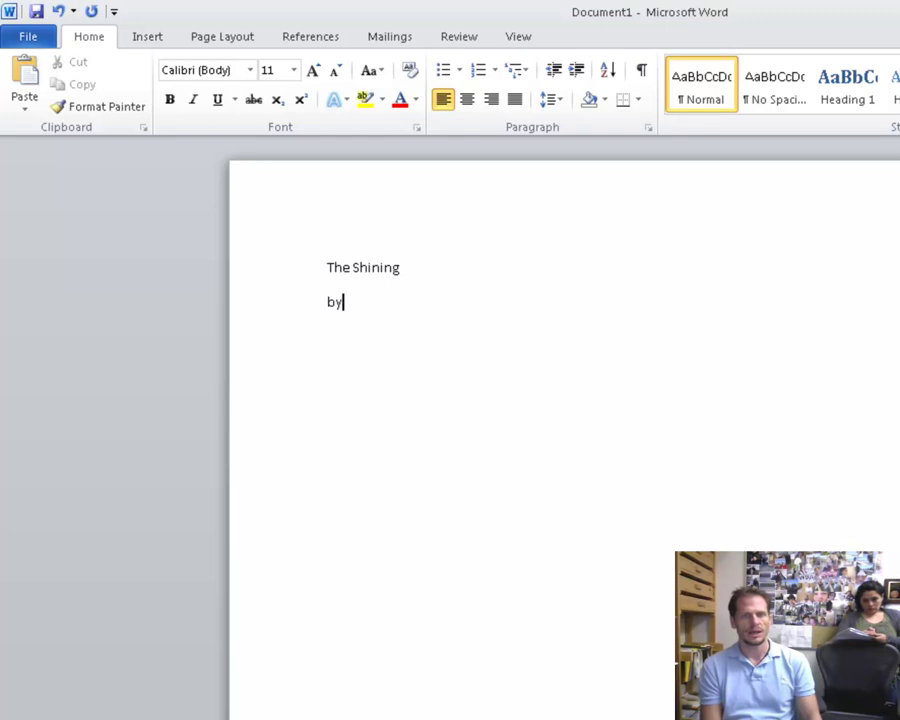
type("Leod")
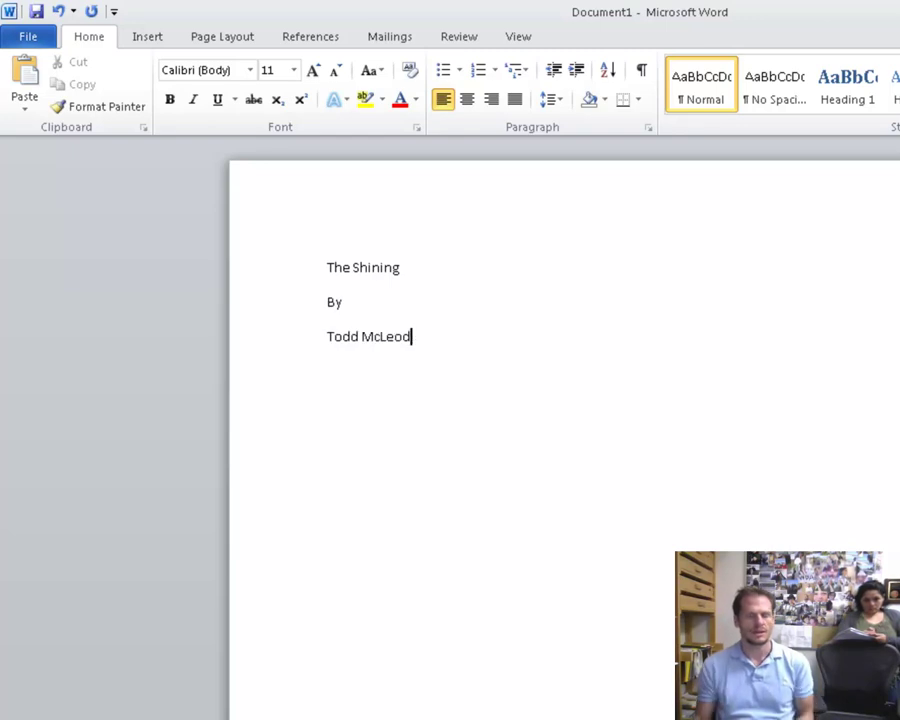
key("Return")
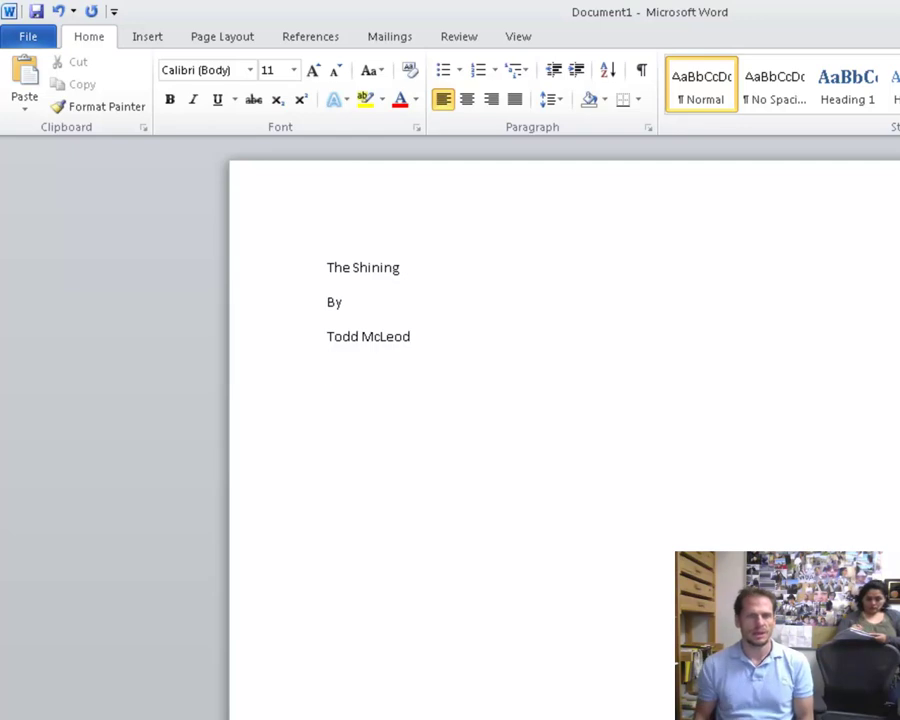
Insert a Next Page section break after the title lines so a blank second page begins
left_click(214, 38)
left_click(373, 63)
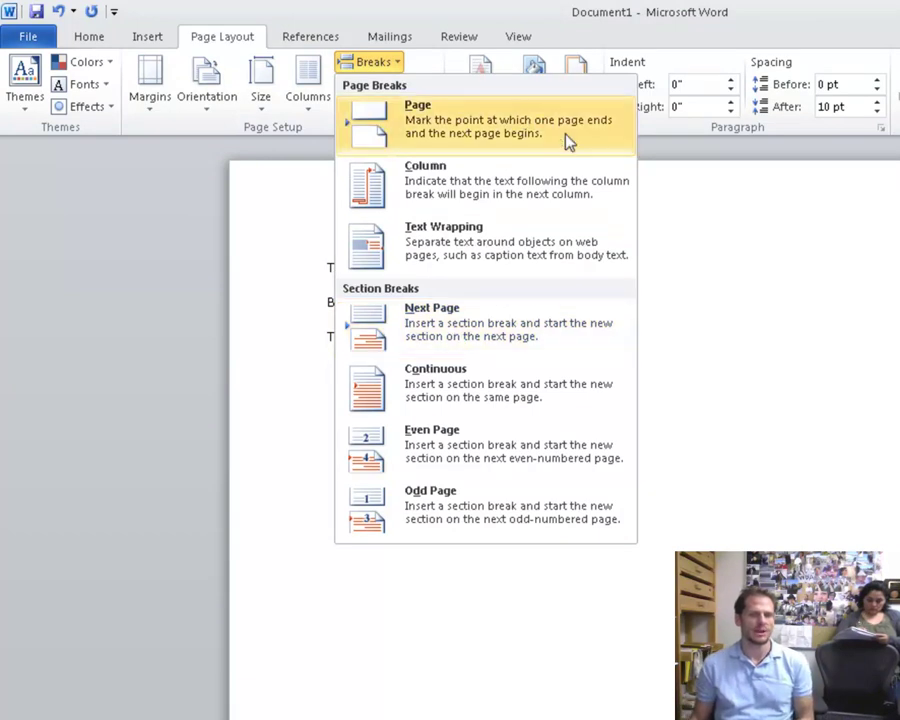
left_click(482, 338)
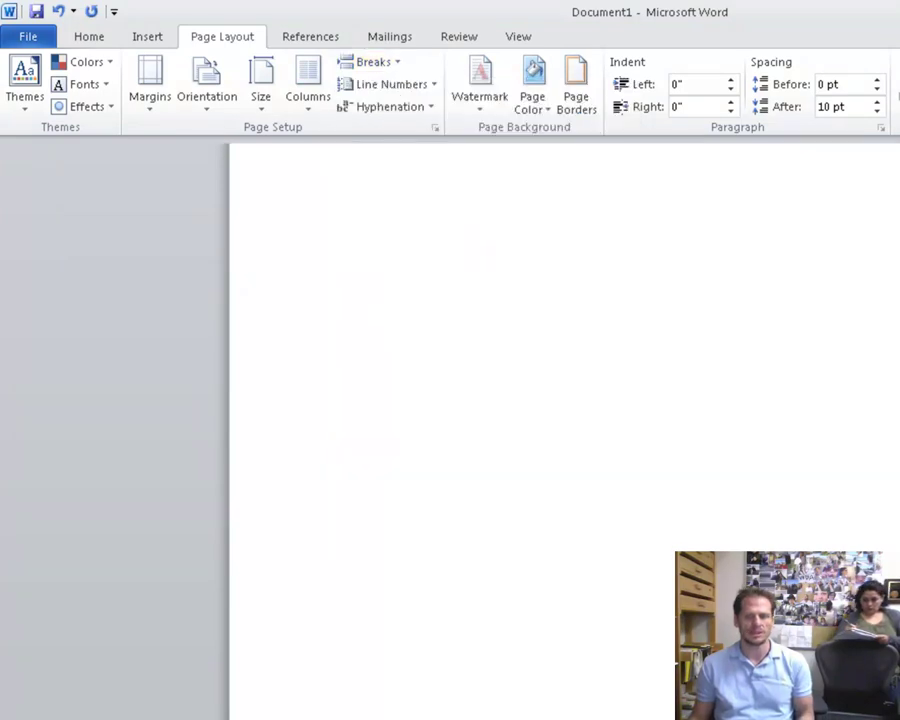
scroll(450, 430, "down", 3)
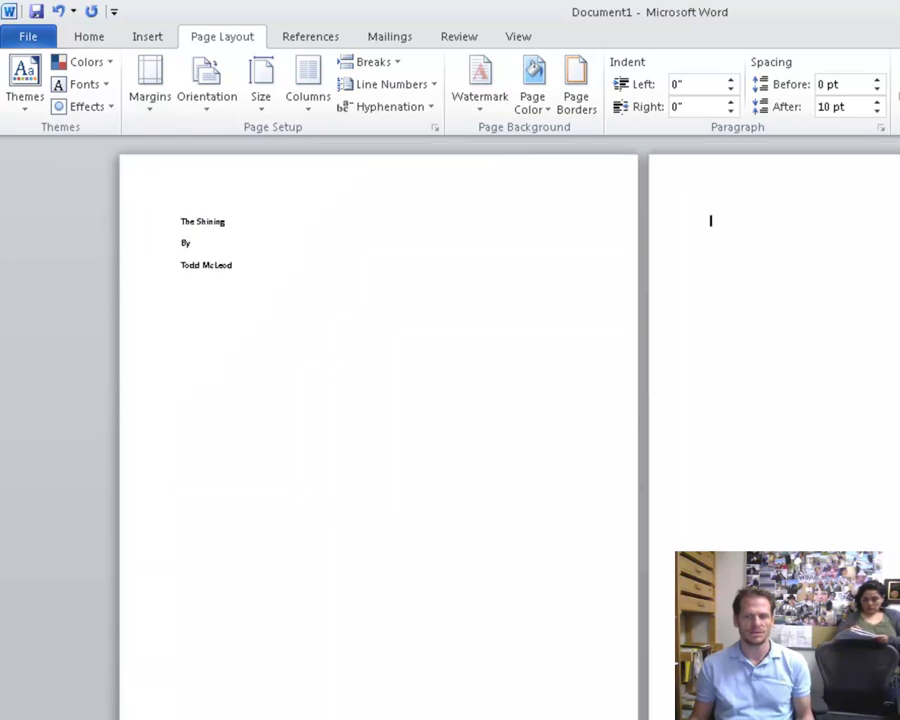
scroll(450, 430, "down", 2)
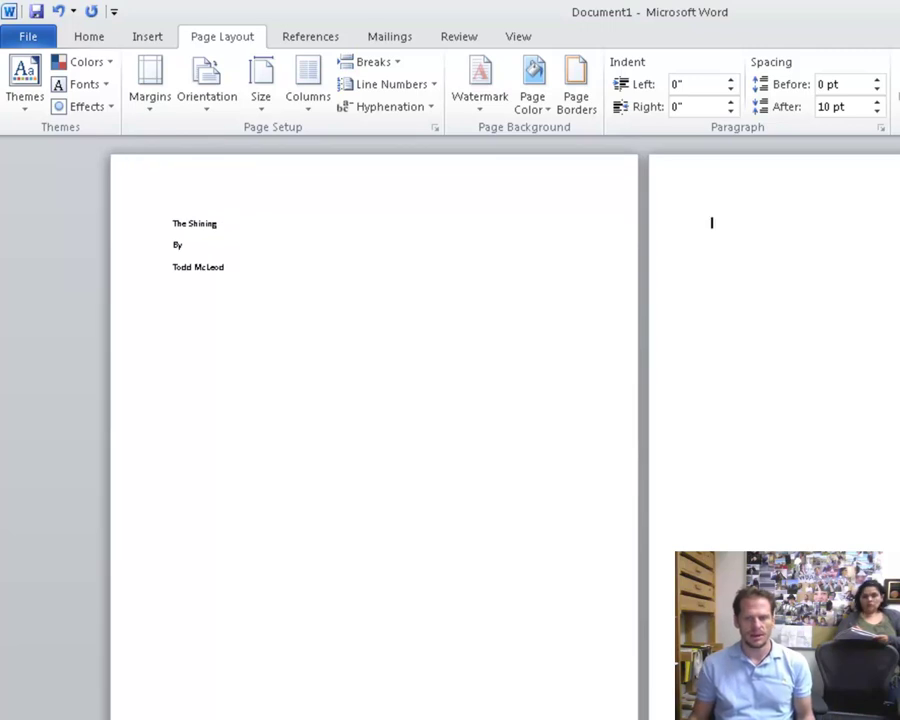
Type 'TOC' on the second page and turn on Show/Hide ¶ paragraph marks
type("TOC")
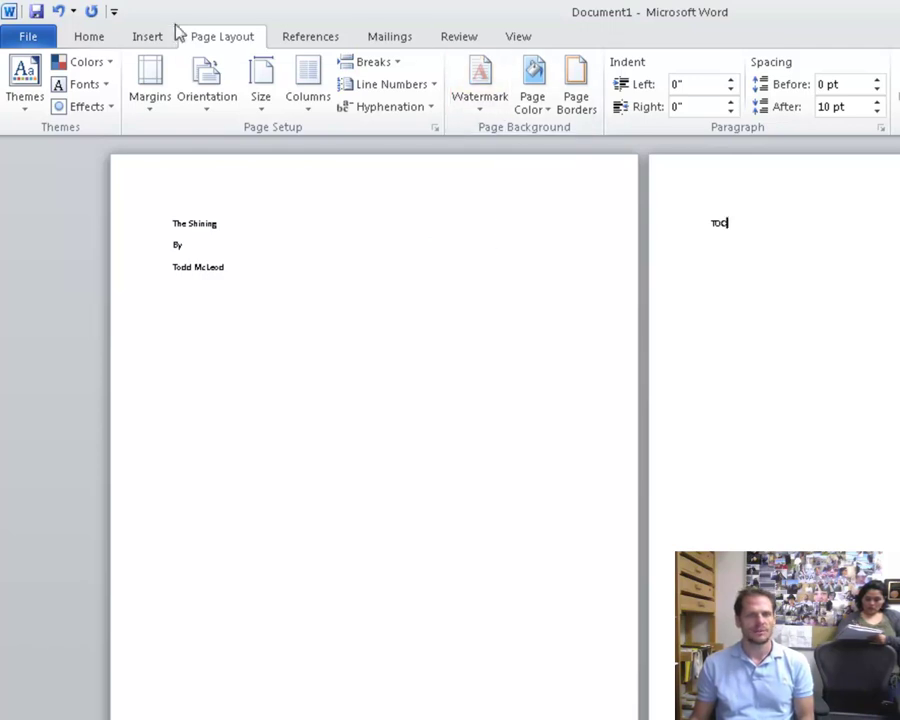
left_click(88, 40)
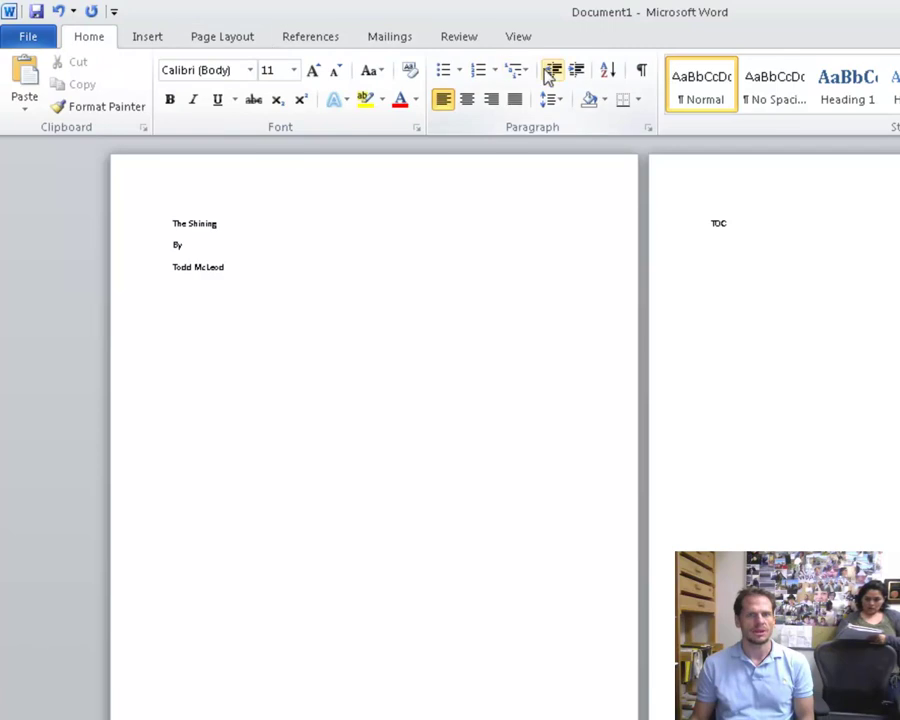
left_click(643, 78)
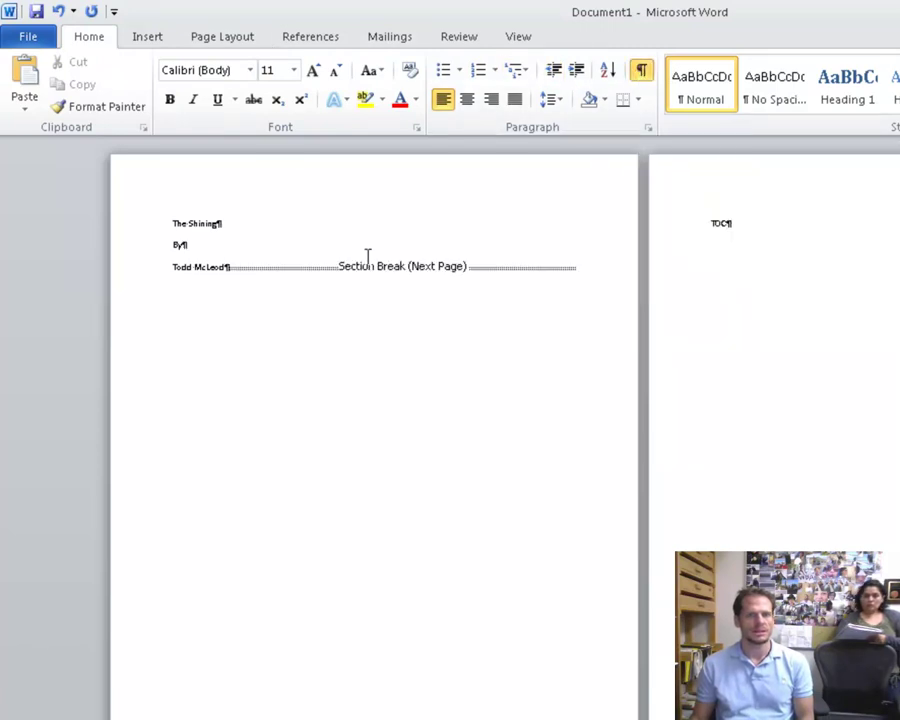
Add a page break on a new line below TOC, then delete it again
left_click(828, 219)
key("Return")
left_click(251, 38)
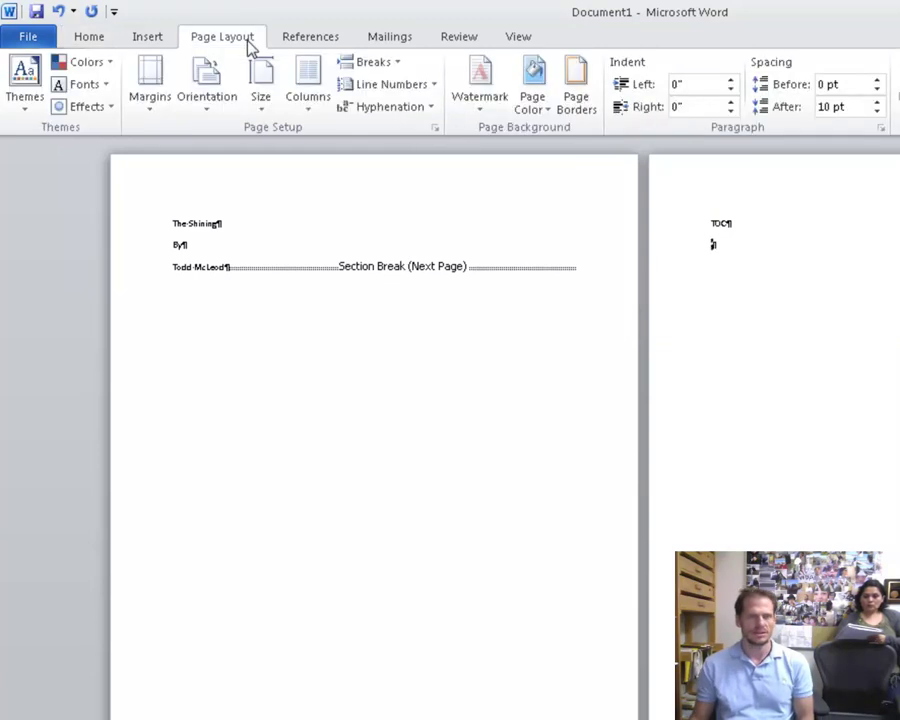
left_click(380, 66)
left_click(370, 122)
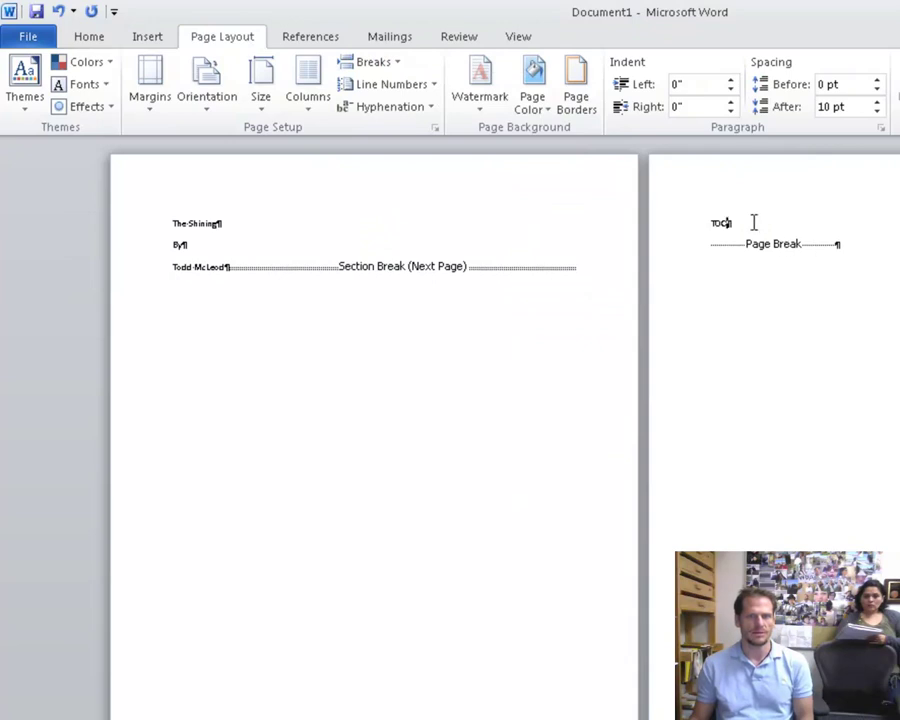
left_click(785, 220)
key("Delete")
key("Delete")
key("Delete")
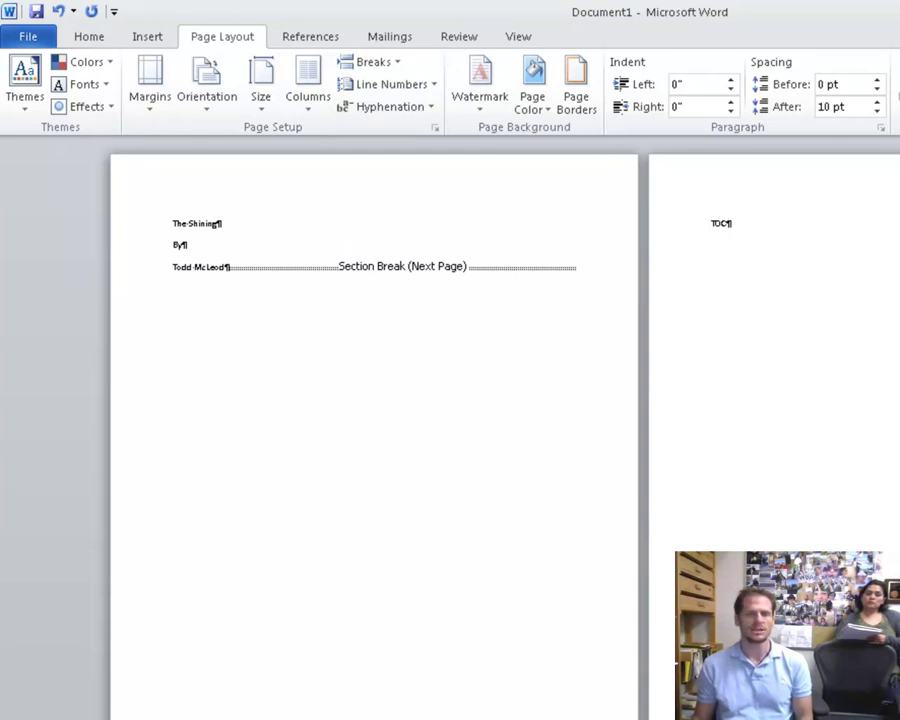
left_click(212, 92)
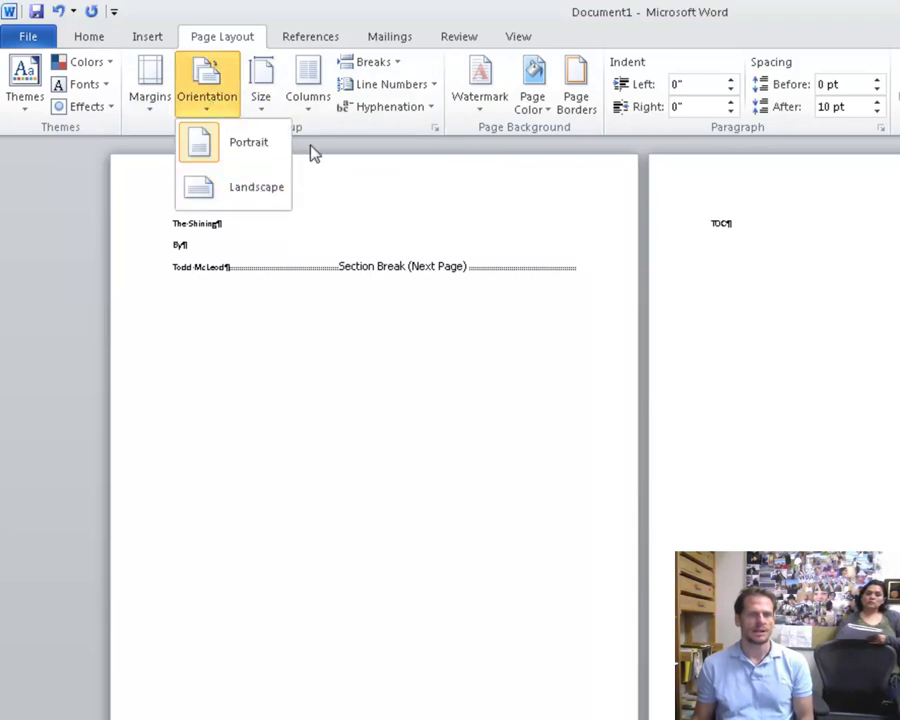
left_click(435, 128)
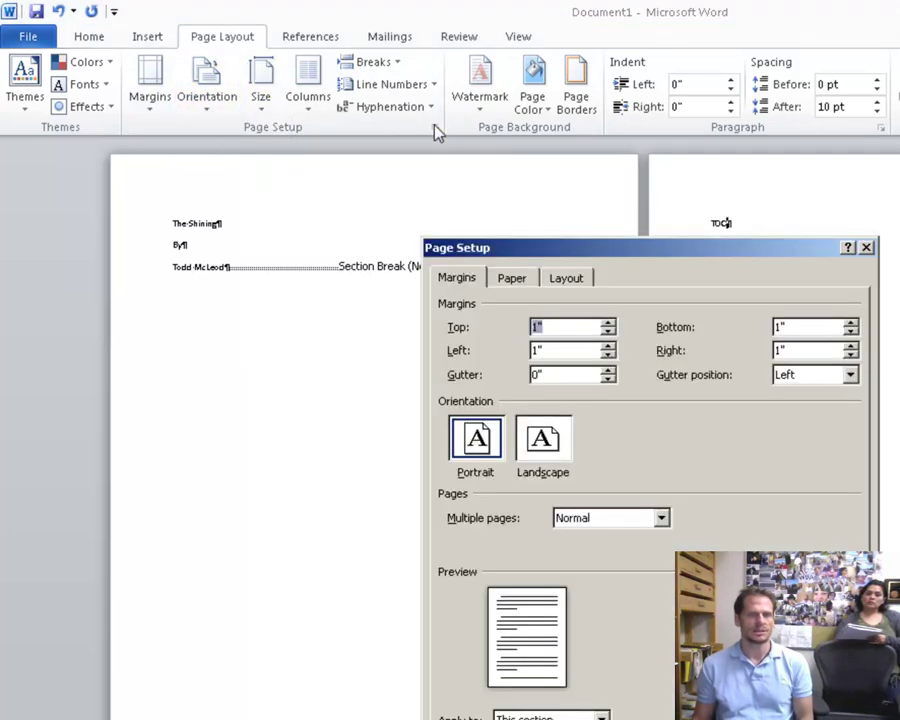
left_click(866, 247)
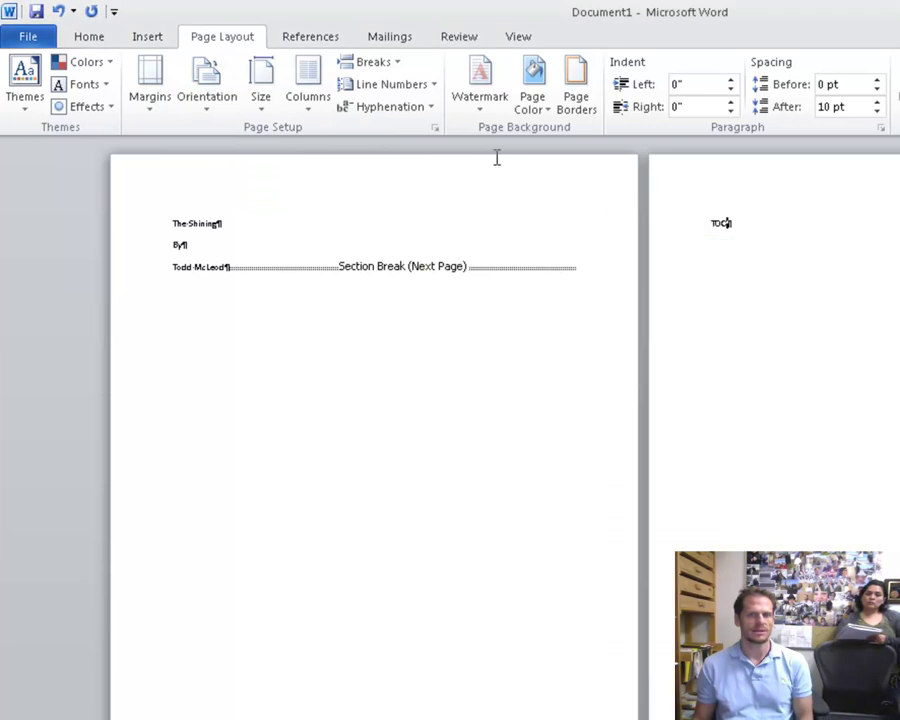
left_click(436, 130)
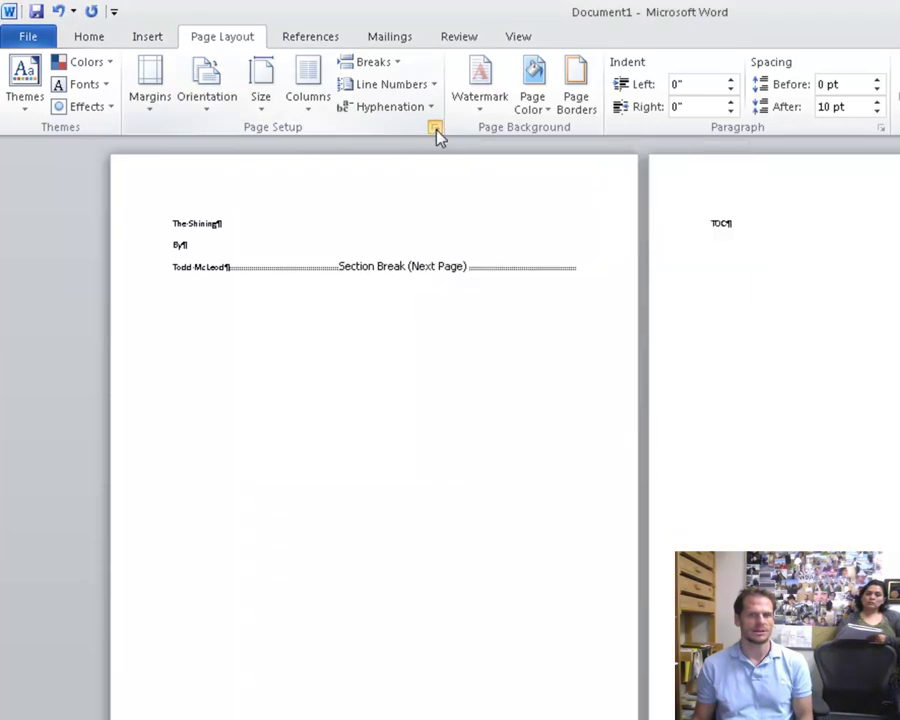
left_click(556, 448)
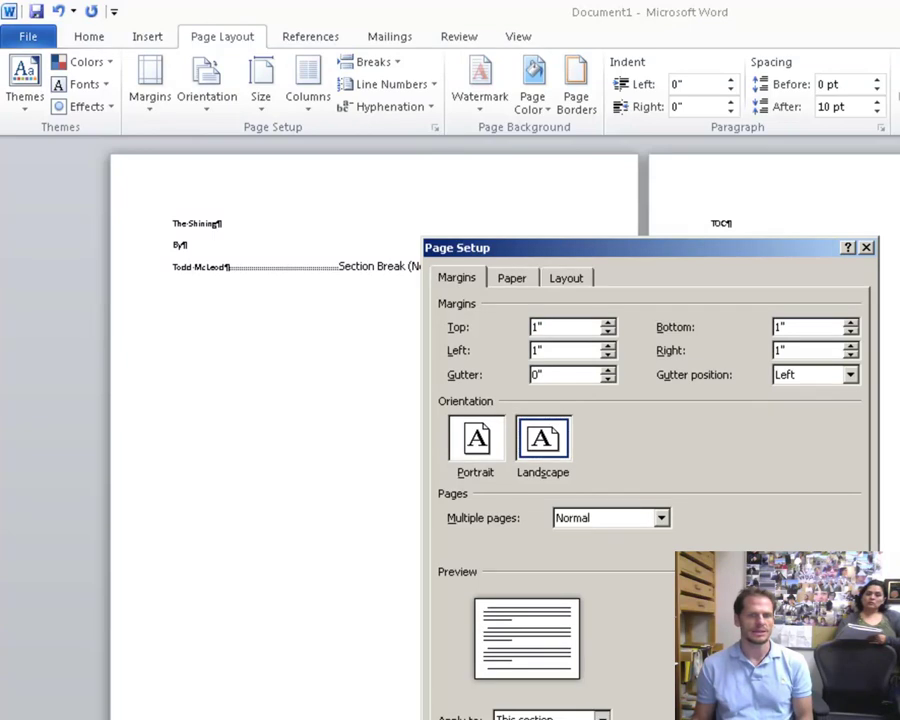
left_click(550, 717)
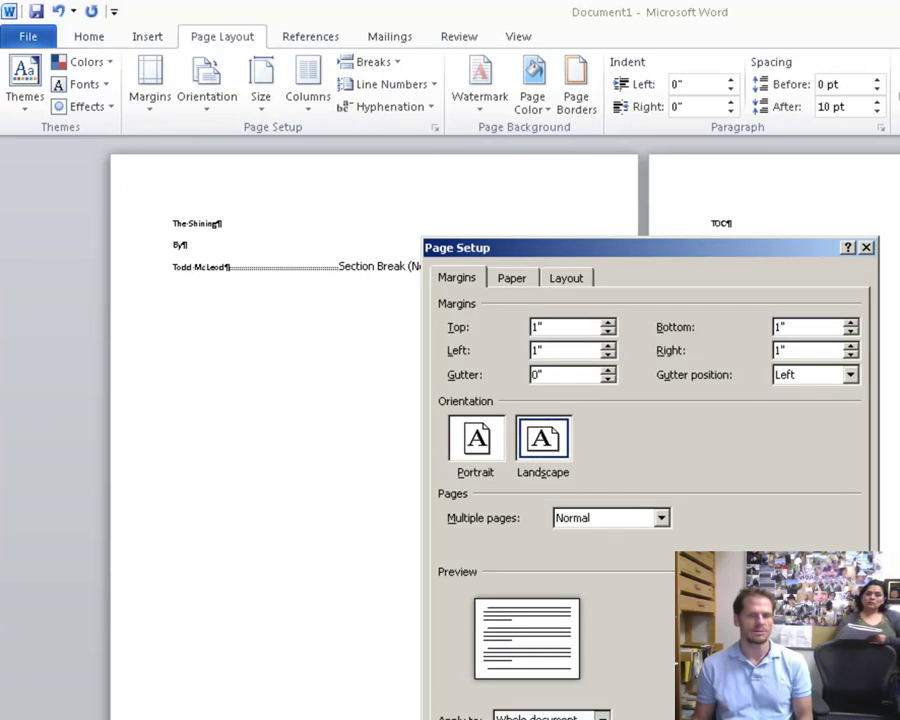
key("Return")
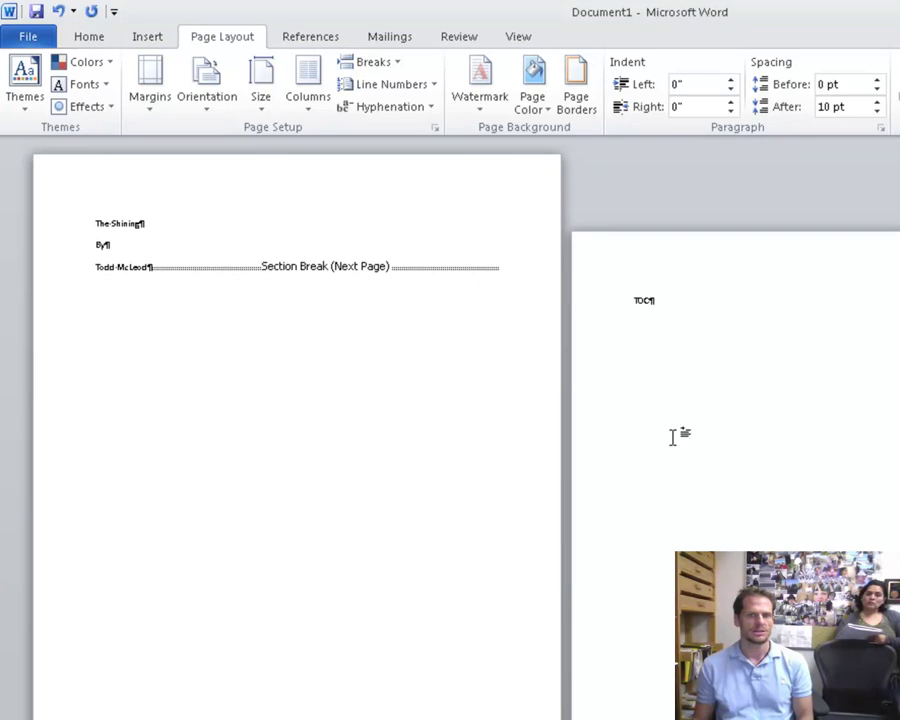
double_click(640, 301)
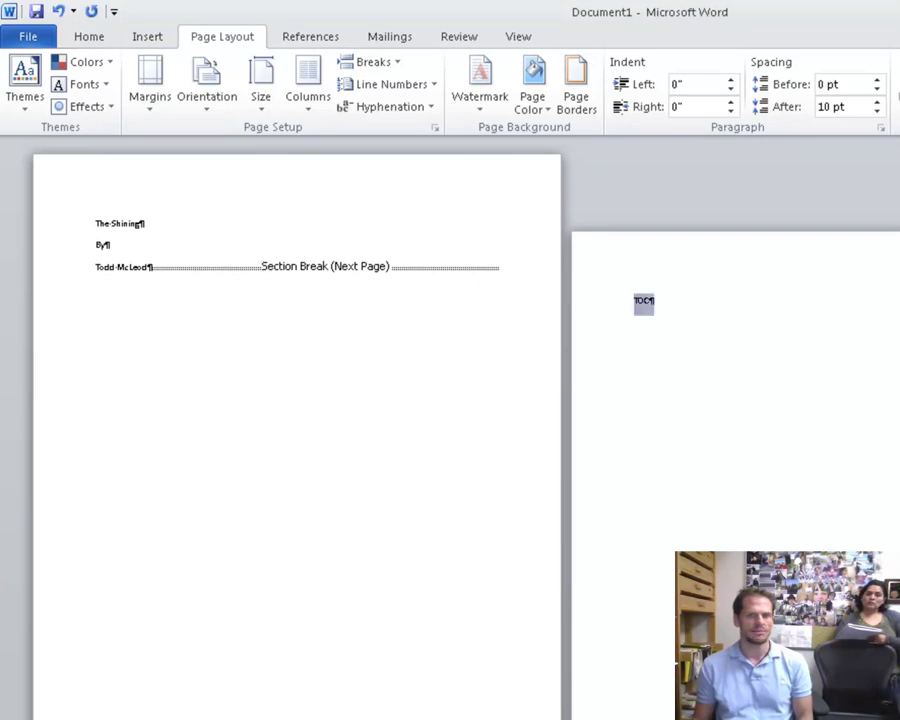
left_click(763, 355)
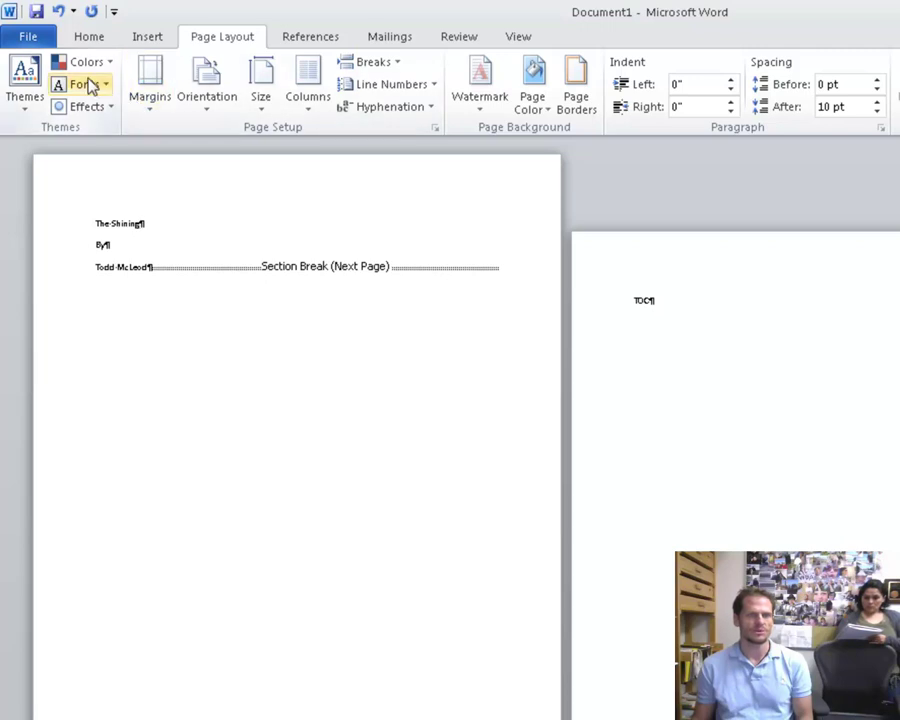
left_click(58, 13)
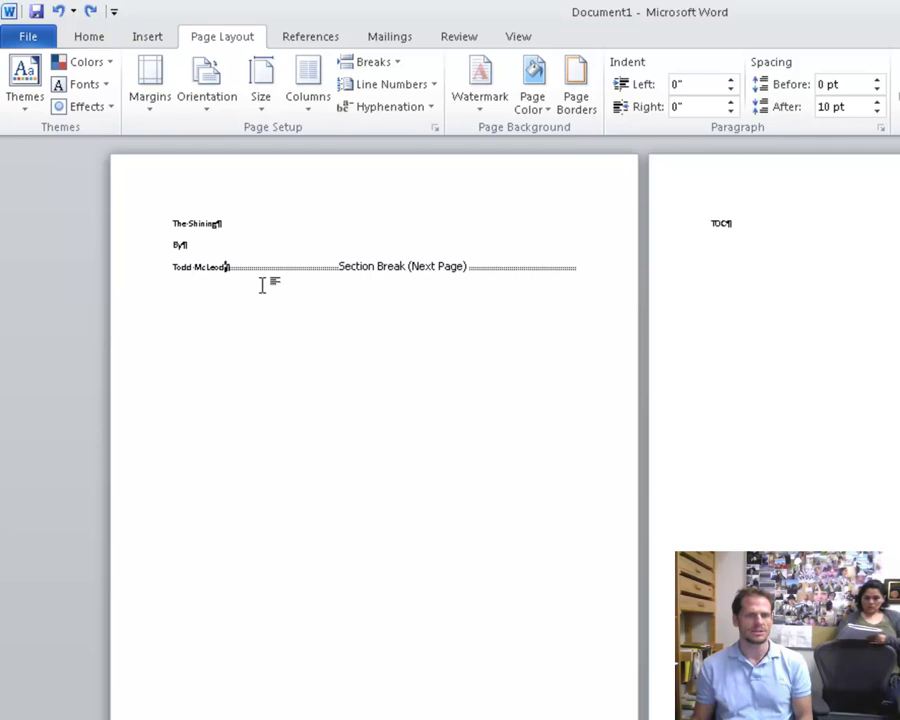
Center the three title lines horizontally
left_click_drag(227, 268, 141, 229)
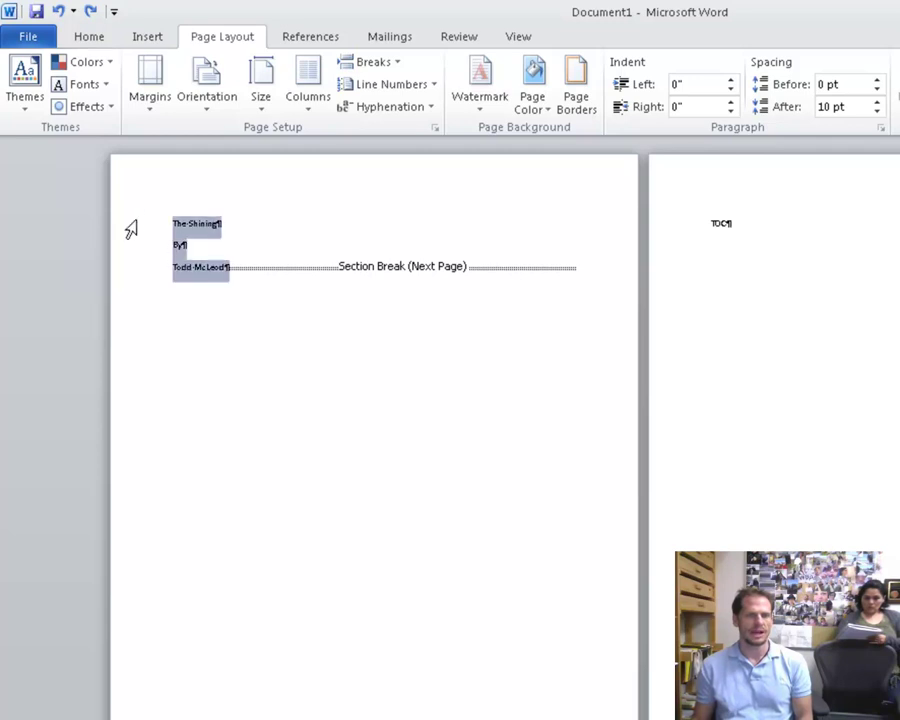
left_click(88, 38)
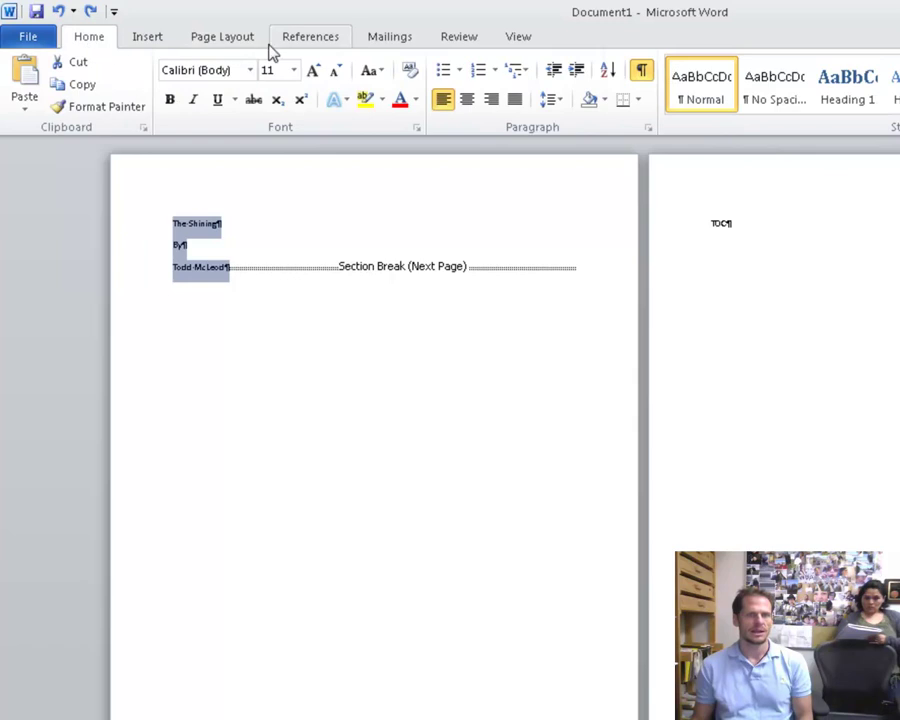
left_click(467, 103)
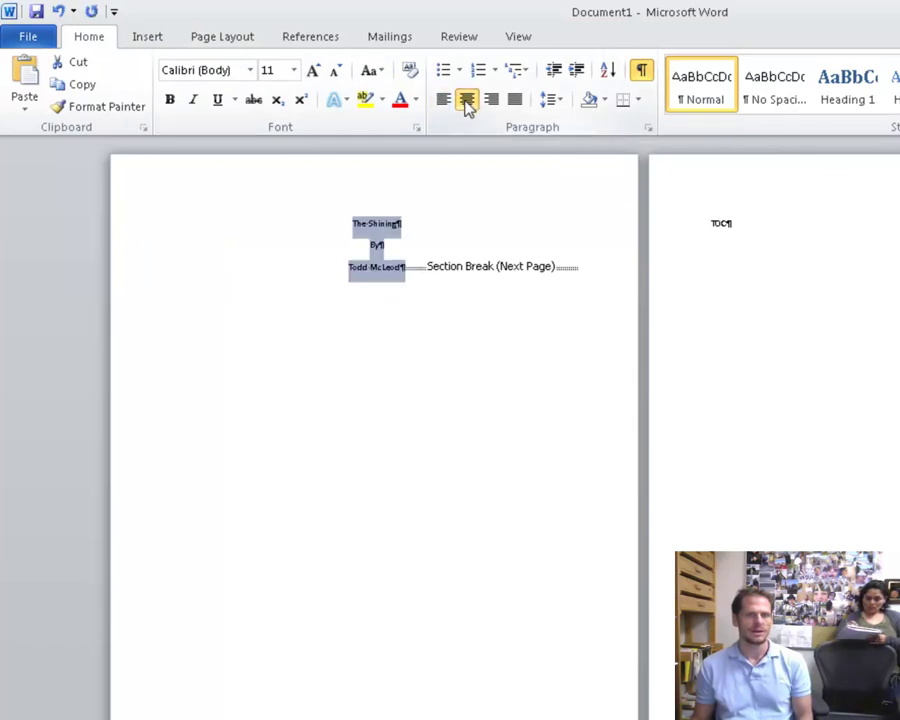
Set the title page's vertical alignment to Center in Page Setup's Layout tab
left_click(231, 45)
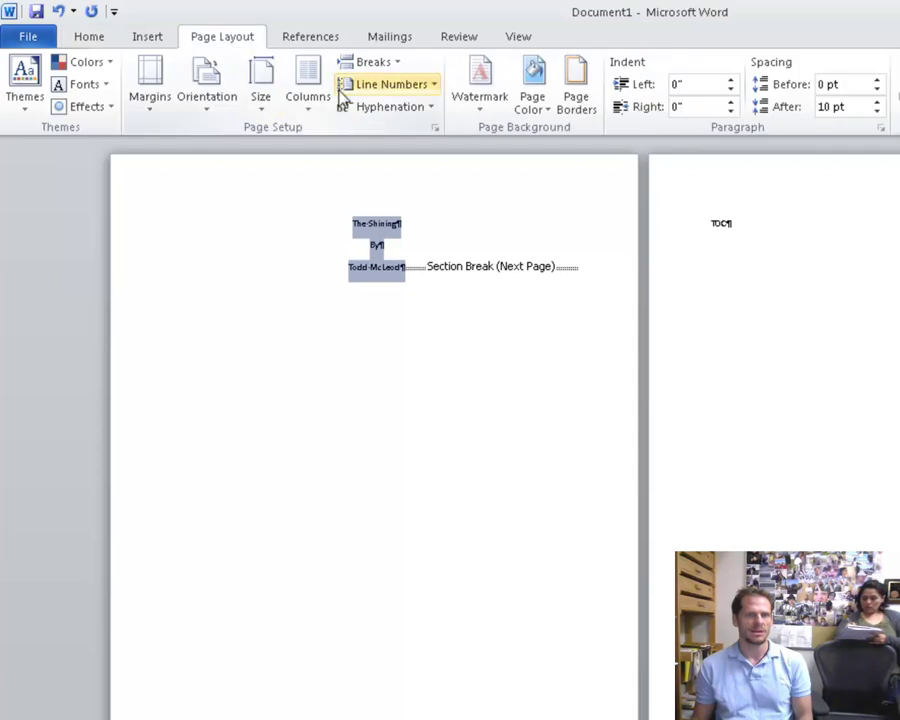
left_click(436, 130)
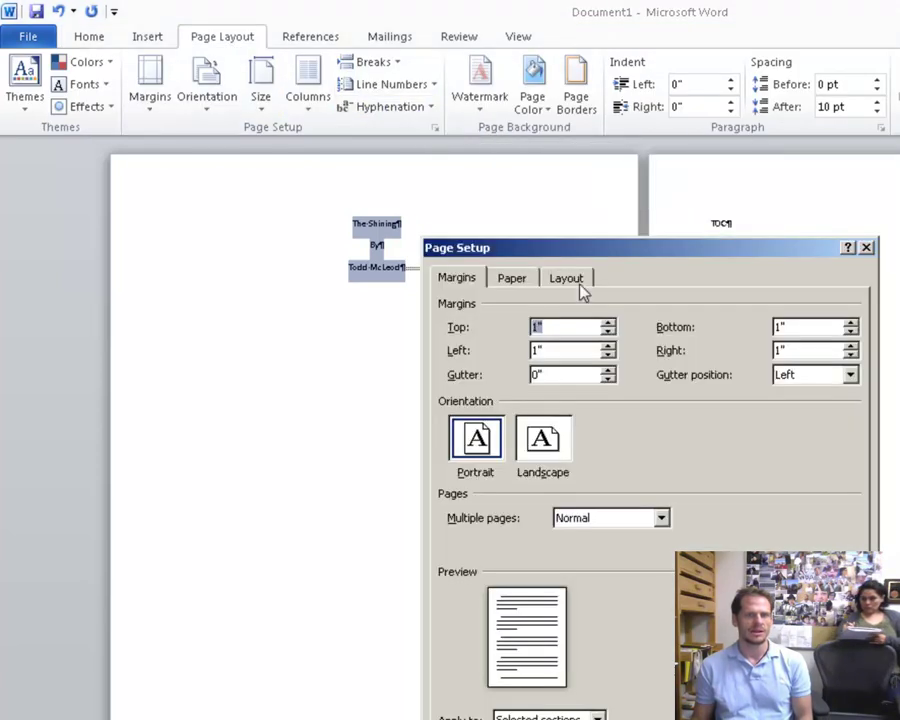
left_click(580, 282)
left_click(646, 516)
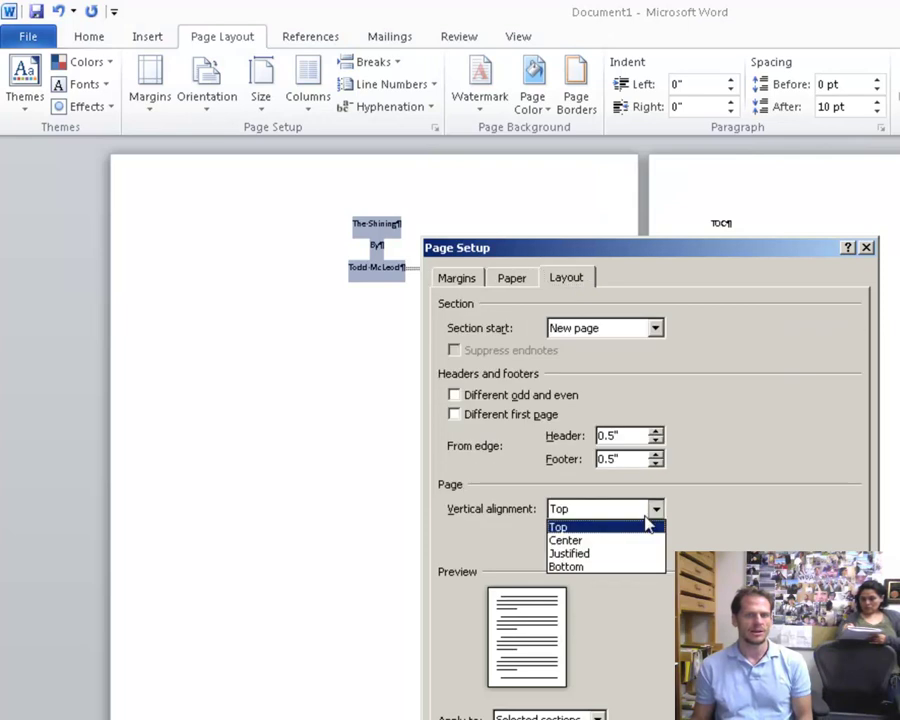
left_click(637, 540)
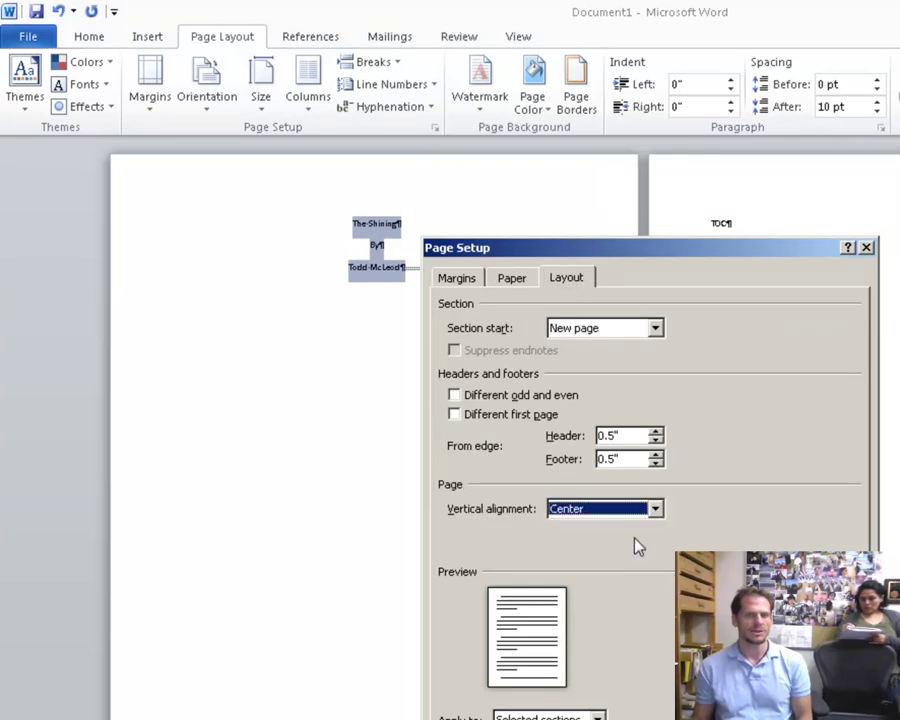
key("Return")
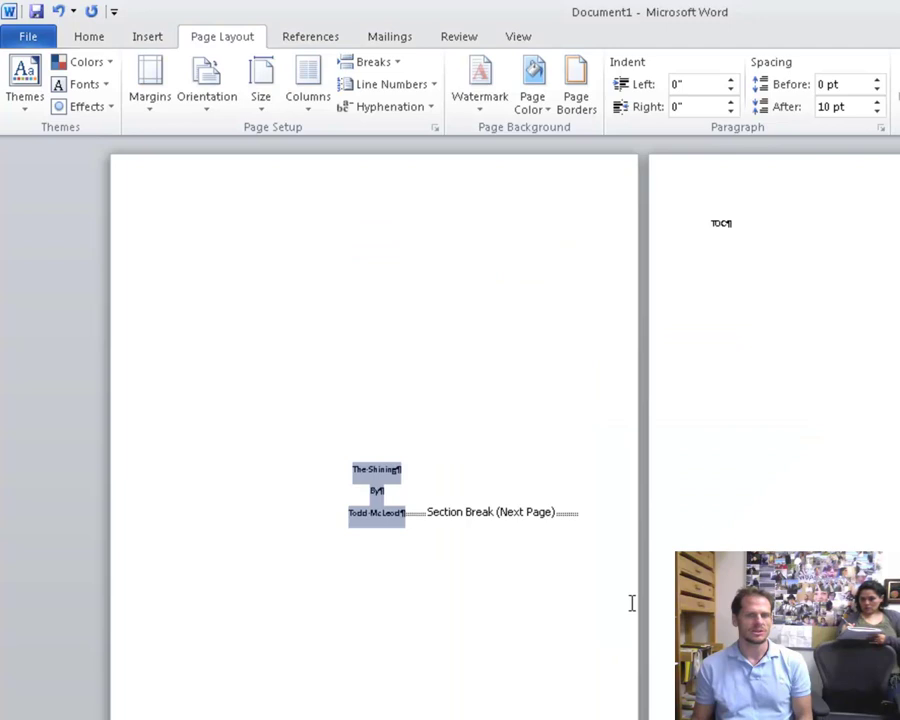
left_click(398, 515)
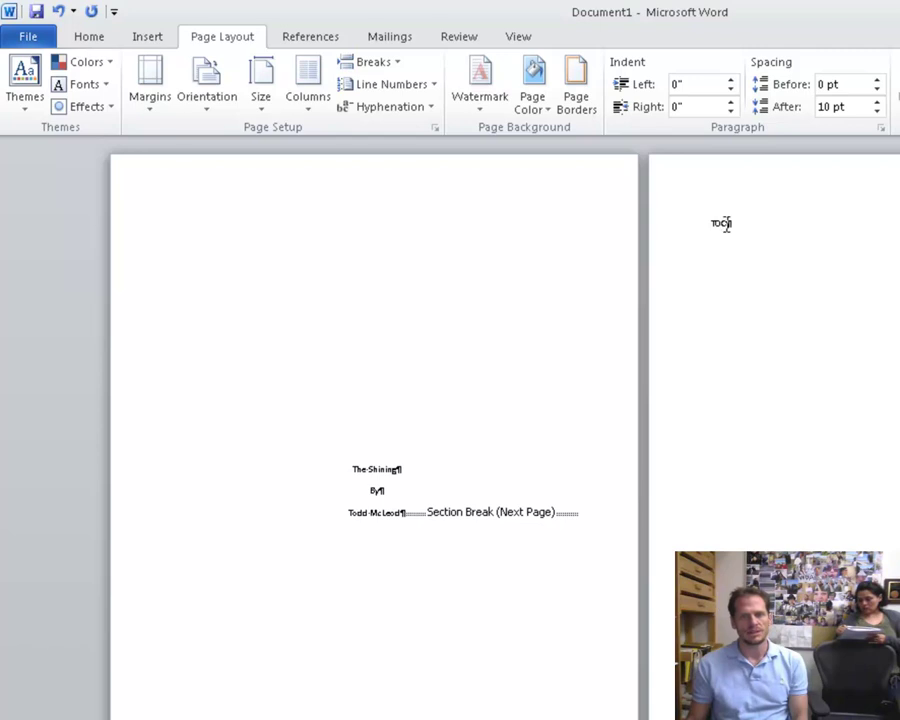
Add an empty line after TOC and insert a page break there
left_click(760, 236)
key("Return")
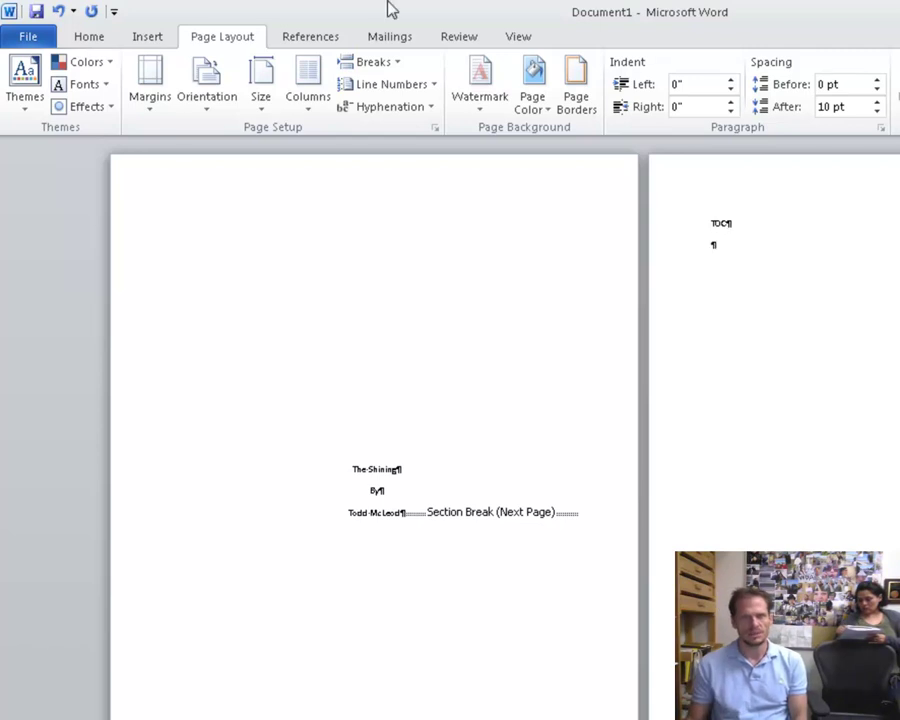
left_click(390, 62)
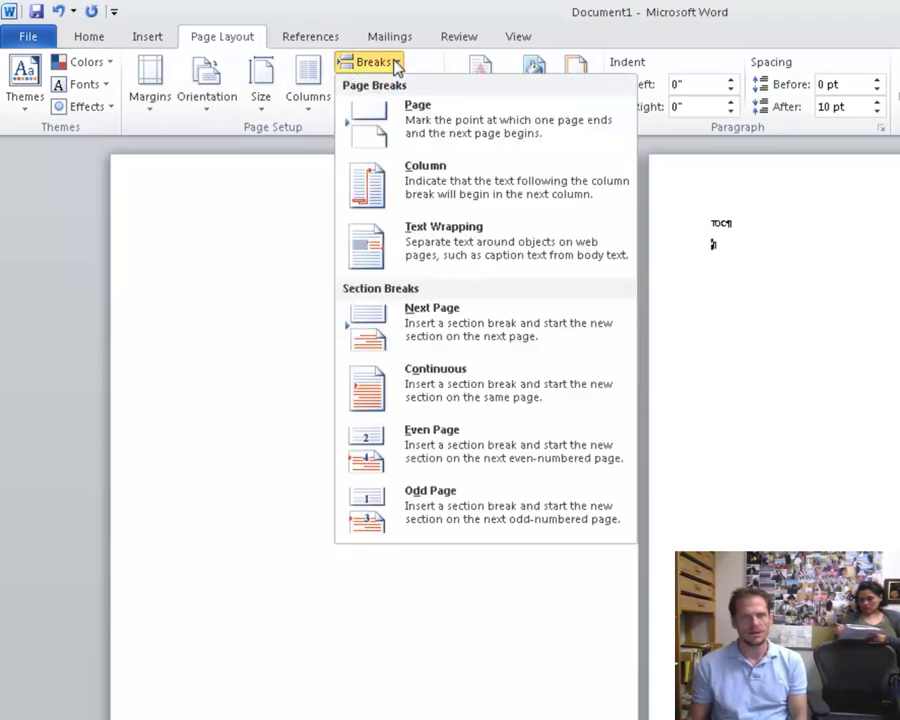
left_click(432, 118)
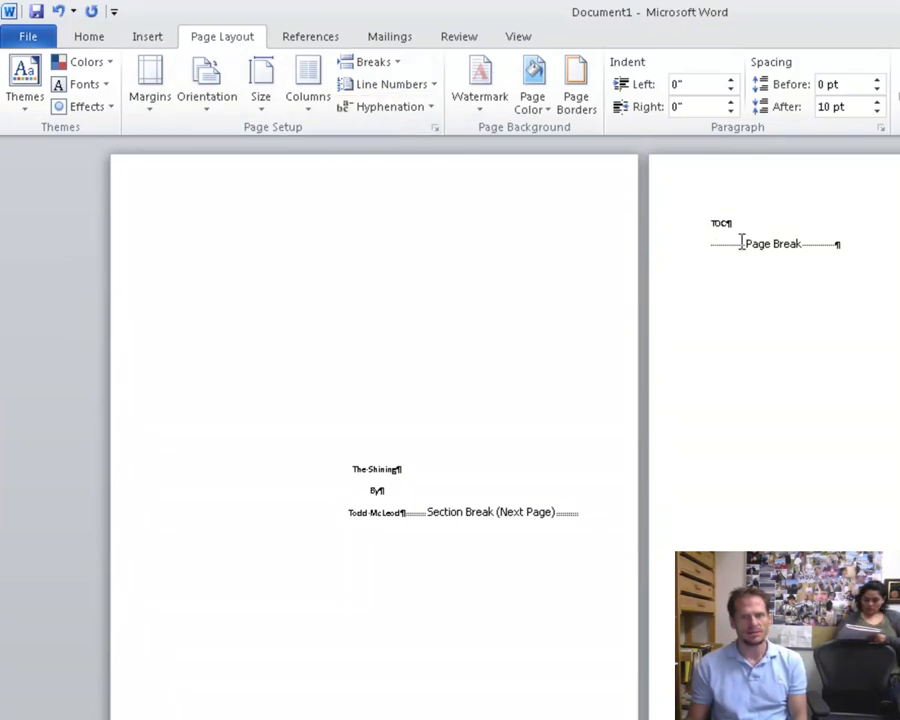
scroll(731, 468, "down", 3)
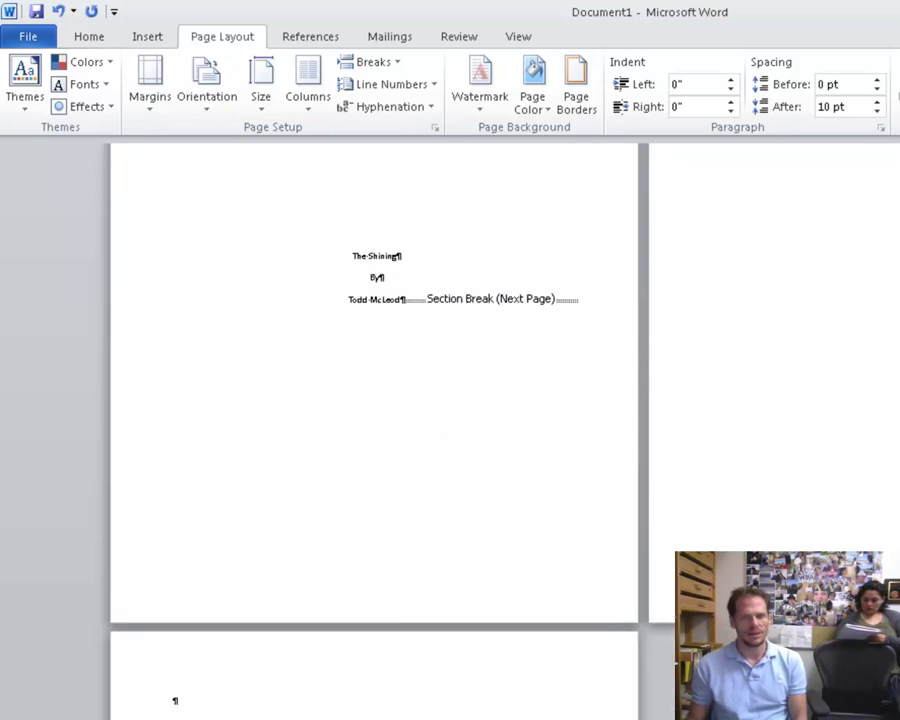
scroll(450, 430, "down", 5)
scroll(450, 430, "up", 4)
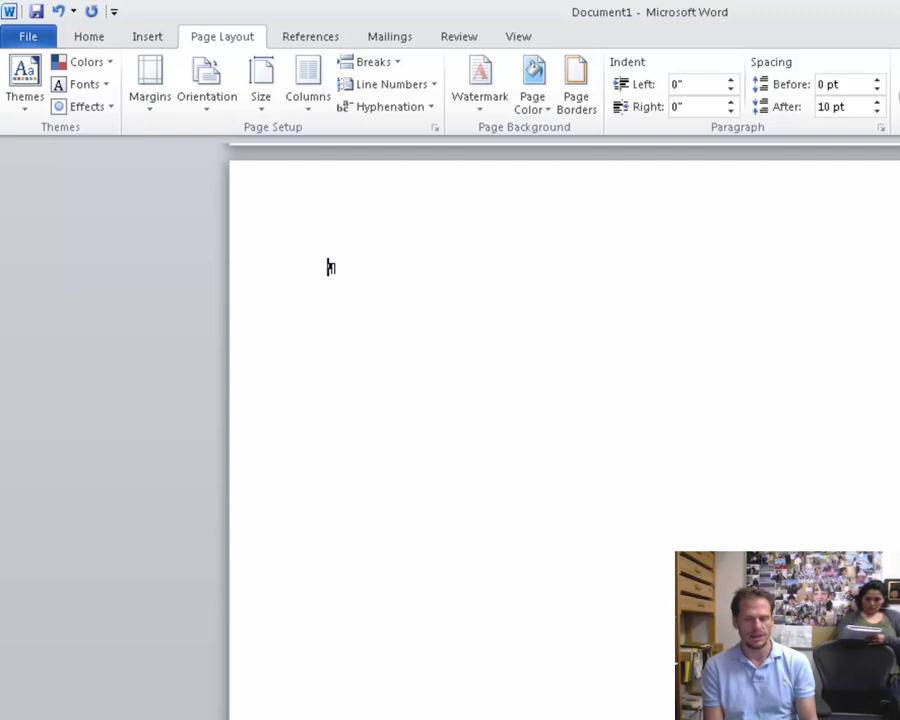
Type the sentence 'All work and no play makes Jack a dull boy.'
type("and no play makes ja")
key("BackSpace")
key("BackSpace")
type("Jack a ")
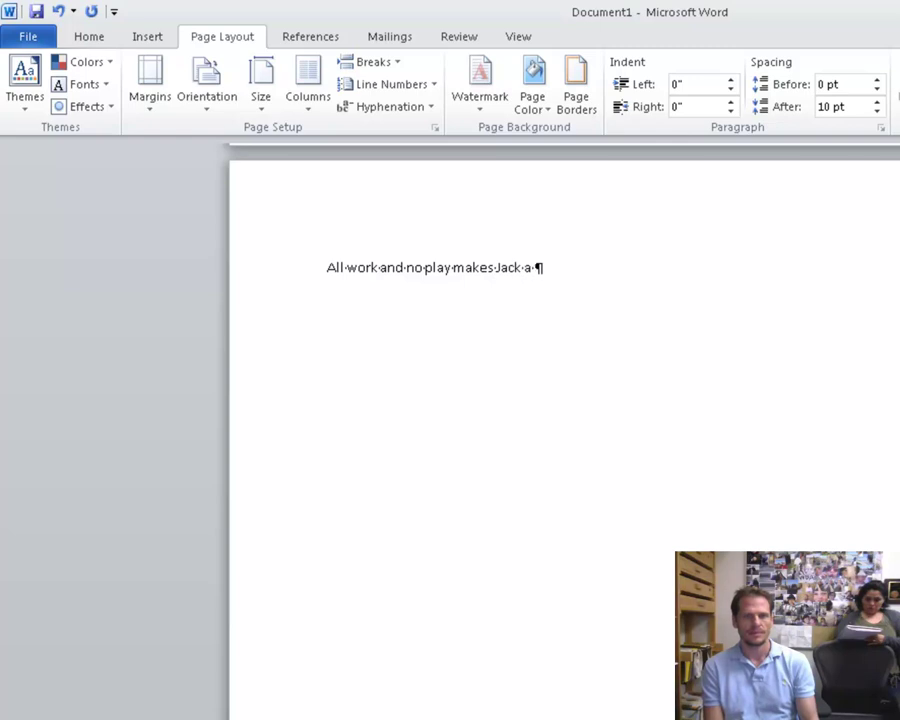
type("dull boy.")
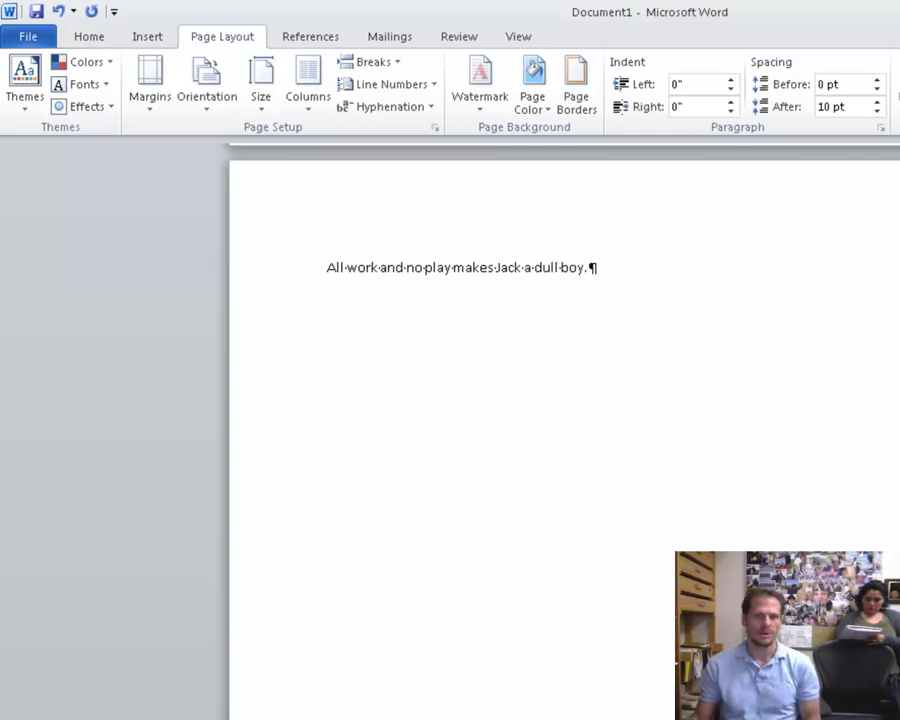
Select the sentence and paste three more copies of it
left_click_drag(593, 270, 329, 252)
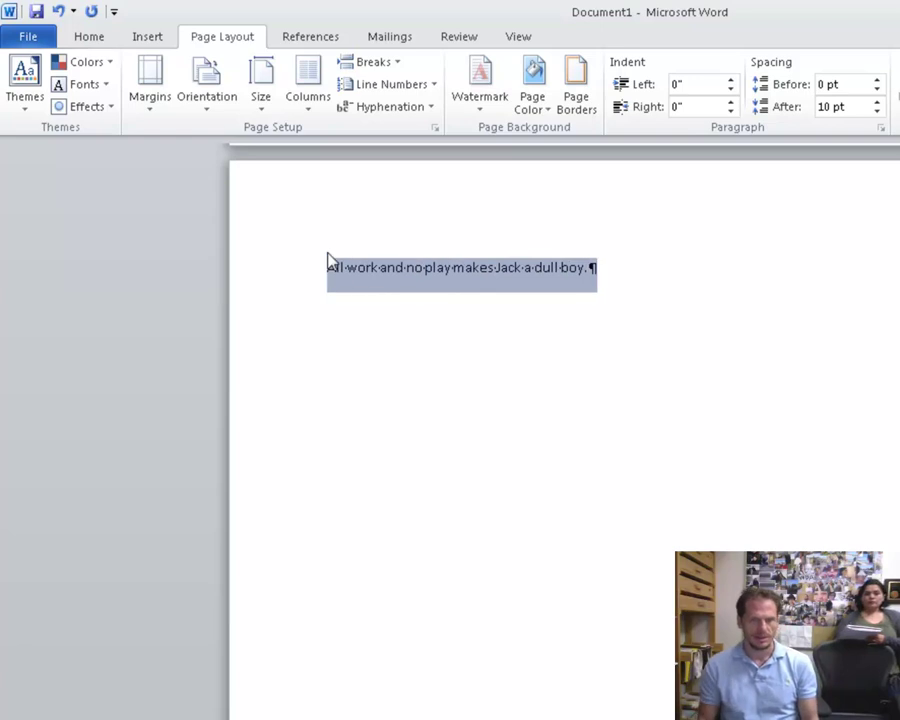
left_click(329, 252)
key("shift+Right")
key("shift+Right")
key("shift+Right")
key("shift+Right")
key("shift+Right")
key("shift+Right")
key("shift+Right")
key("shift+Right")
key("shift+Right")
key("shift+Right")
key("shift+Right")
key("shift+Right")
key("shift+Right")
key("shift+Right")
key("shift+Right")
key("shift+Right")
key("shift+Right")
key("shift+Right")
key("shift+Right")
key("shift+Right")
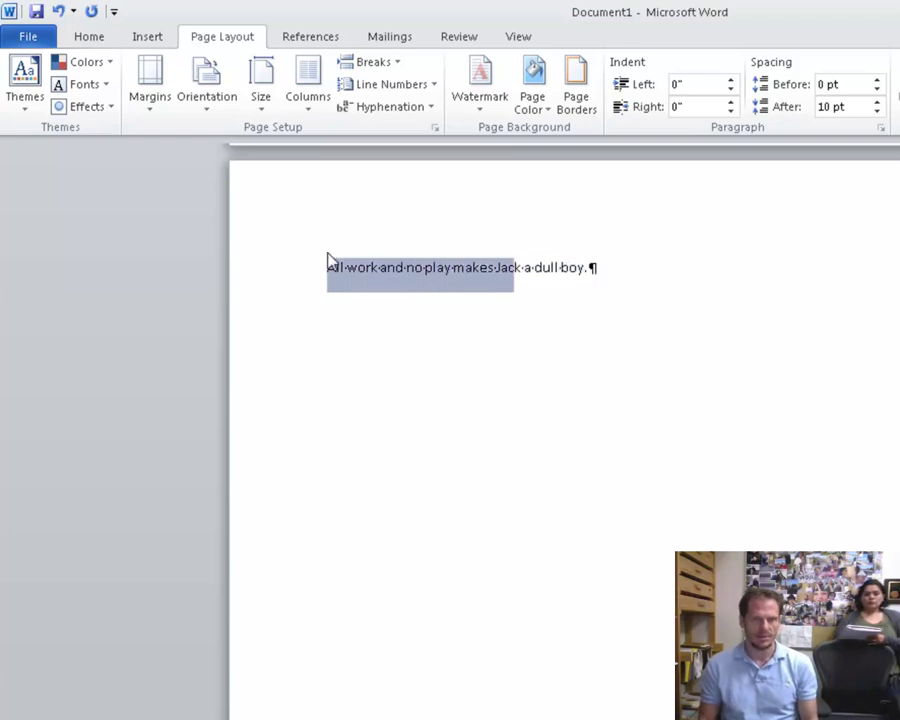
key("shift+Right")
key("ctrl+c")
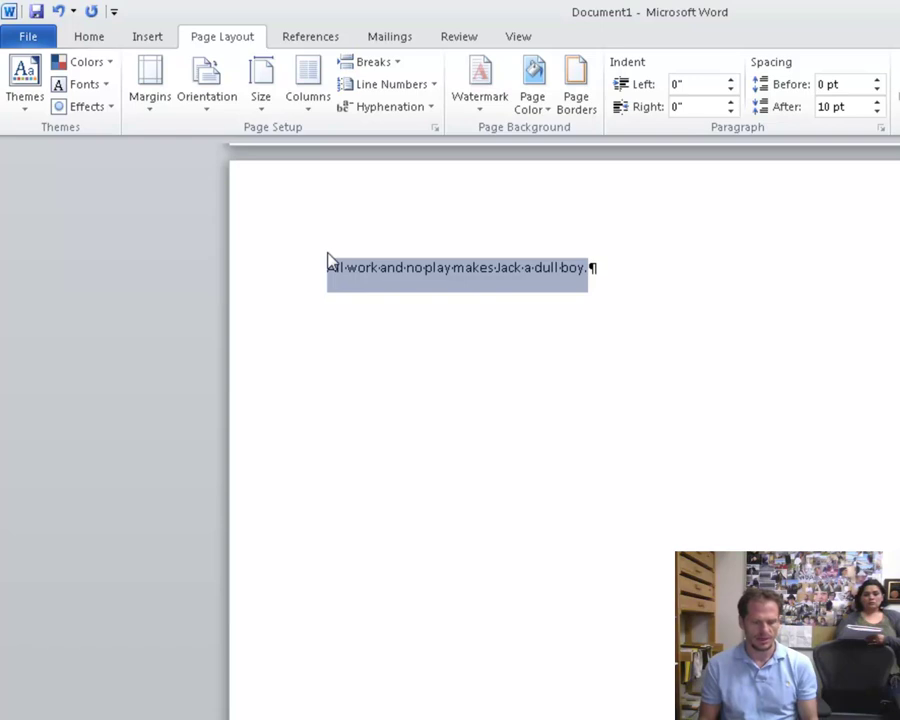
key("Right")
key("ctrl+v")
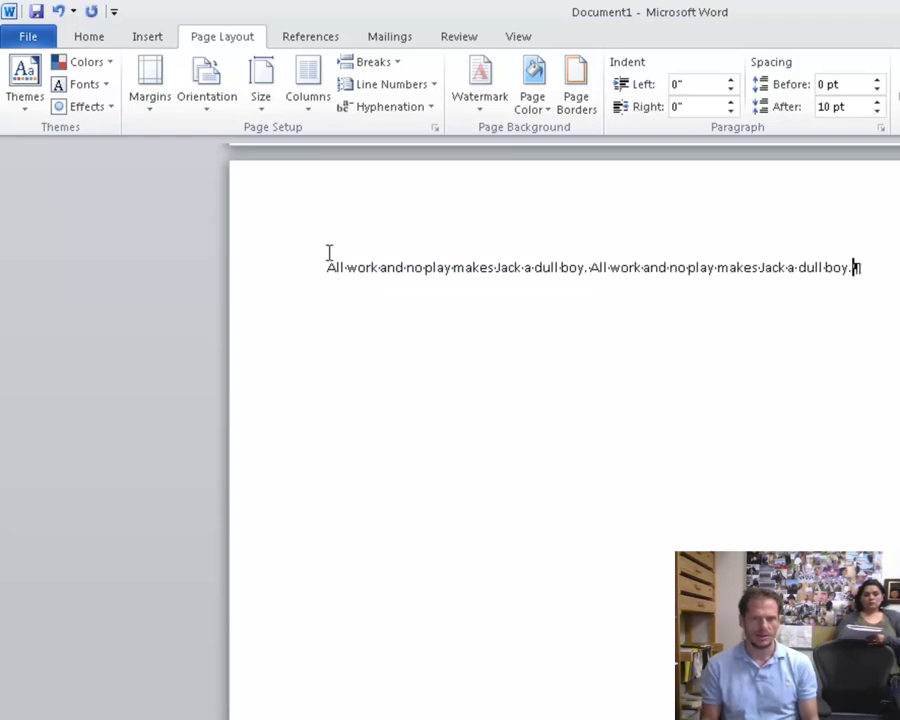
key("ctrl+v")
key("ctrl+v")
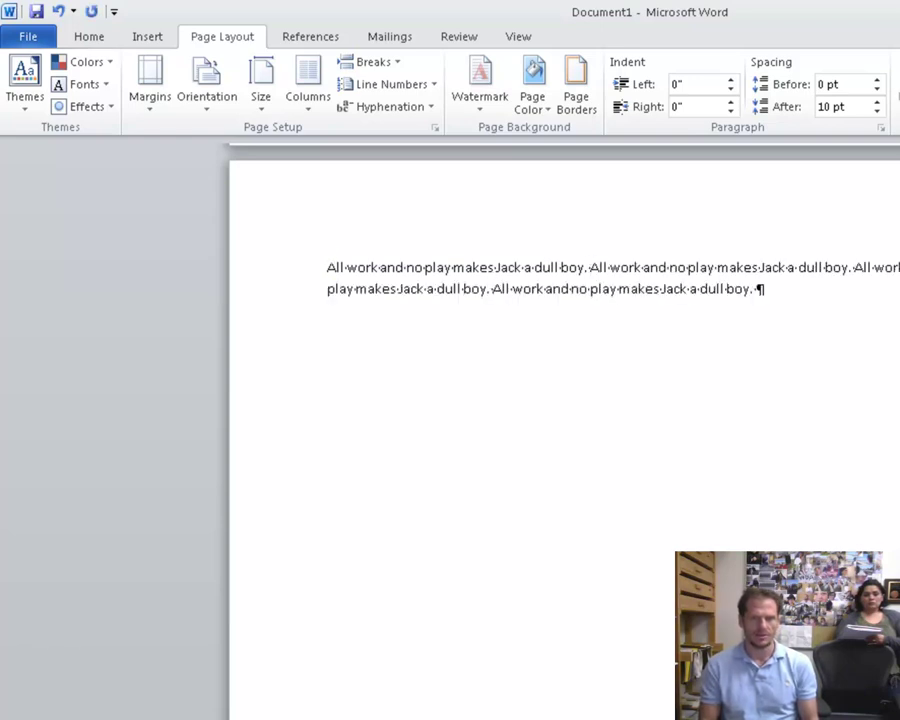
key("ctrl+v")
key("ctrl+v")
key("ctrl+v")
key("ctrl+v")
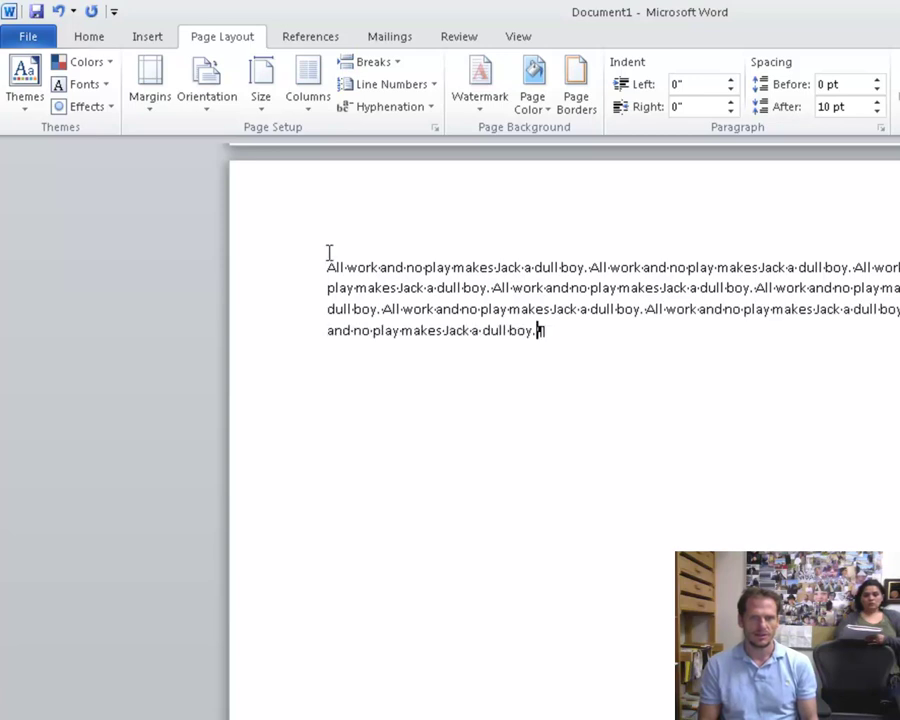
Undo an accidental page break and paste the repeated paragraph several more times
key("shift+Up")
key("shift+Up")
key("shift+Up")
key("ctrl+Return")
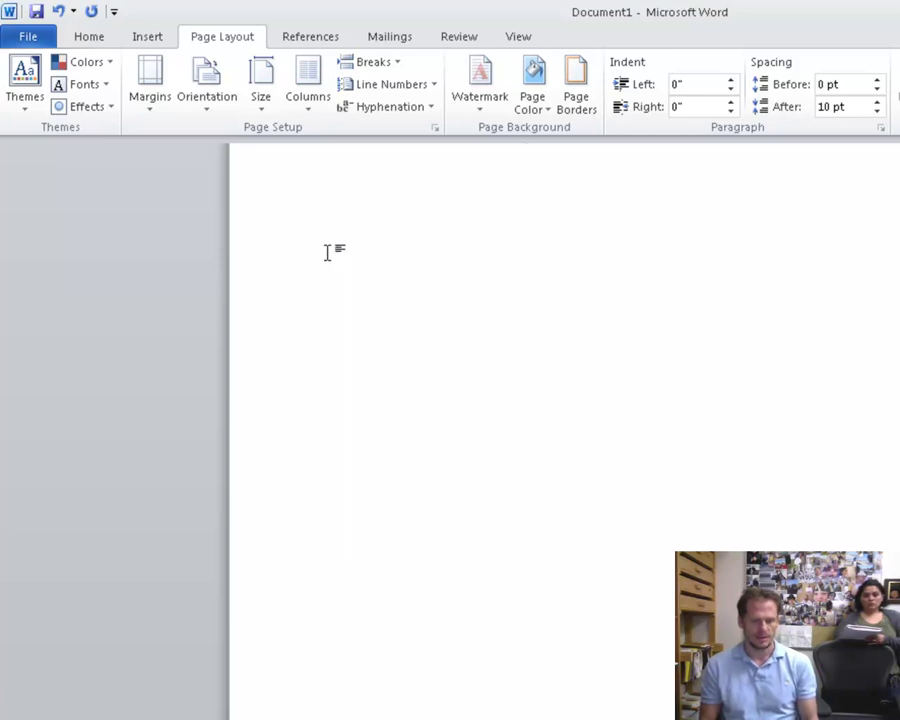
key("ctrl+z")
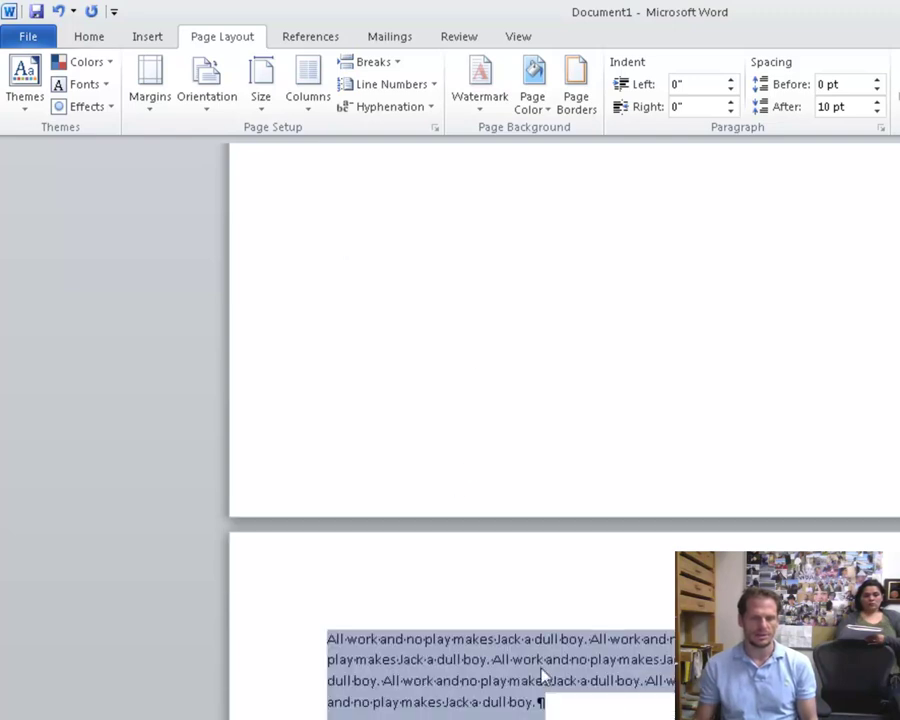
left_click(533, 704)
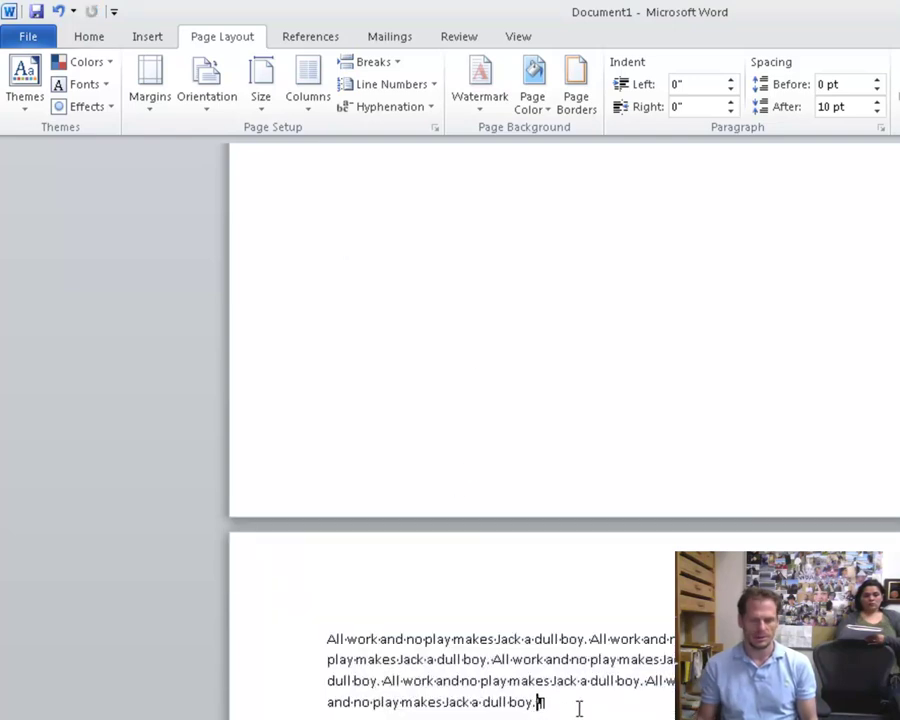
key("ctrl+z")
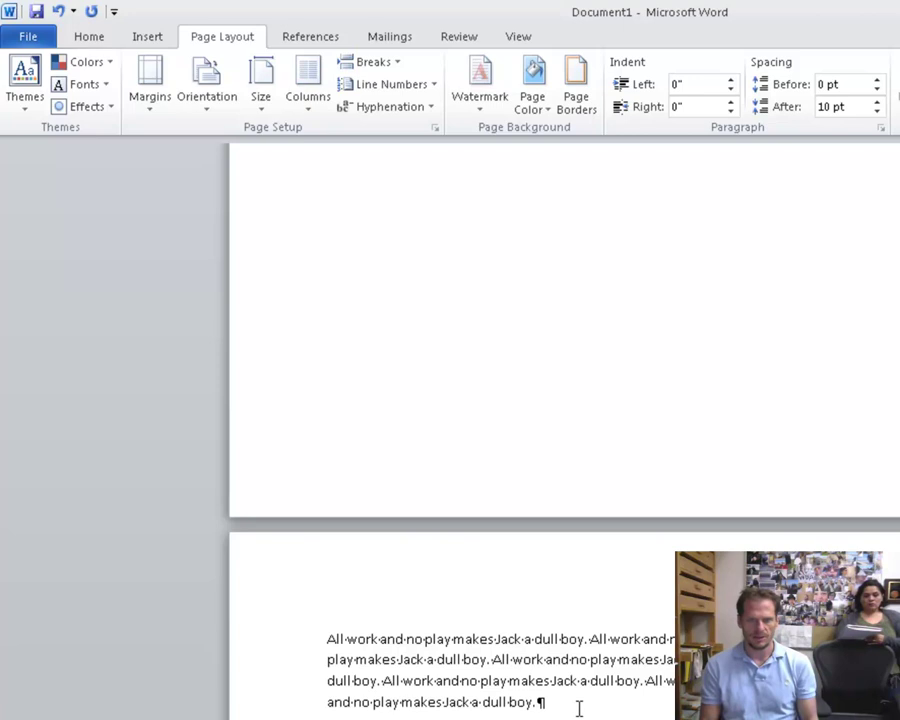
key("ctrl+v")
key("ctrl+v")
key("ctrl+v")
key("ctrl+v")
key("ctrl+v")
key("ctrl+v")
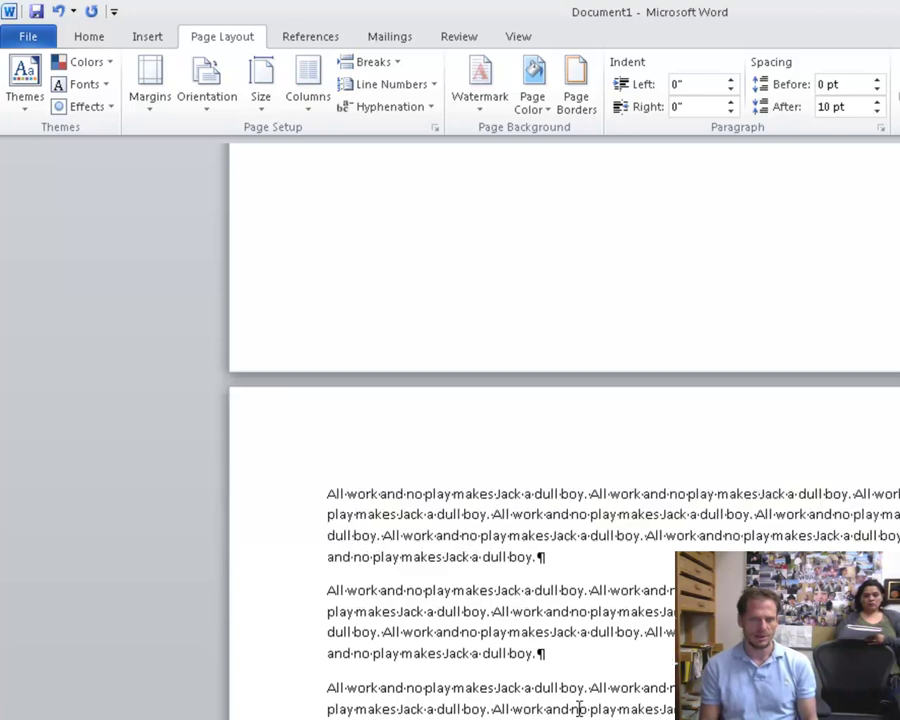
key("ctrl+v")
key("ctrl+v")
key("ctrl+v")
key("ctrl+v")
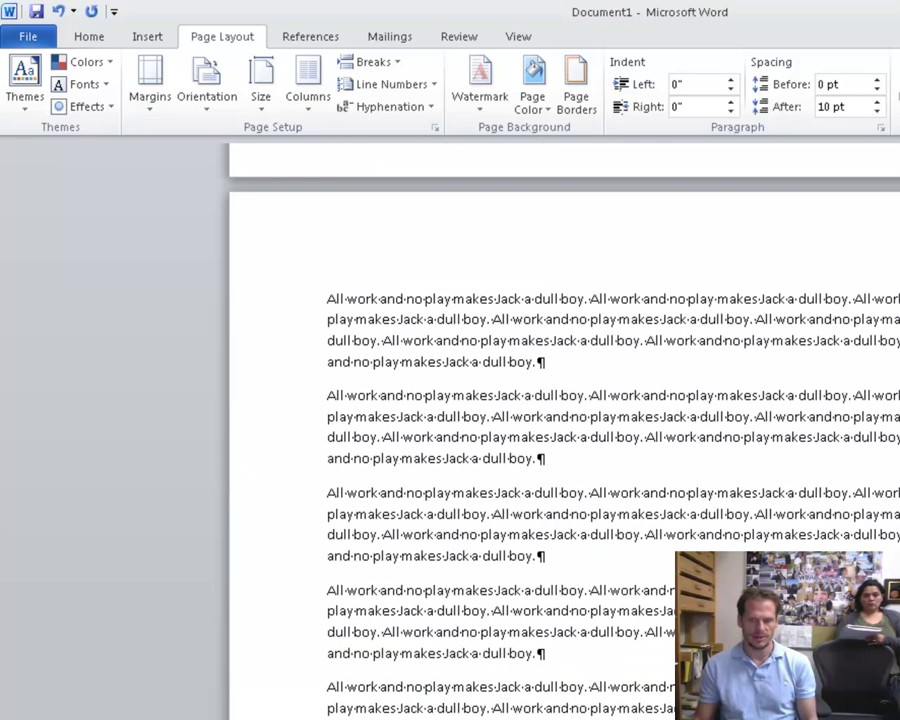
scroll(515, 430, "down", 5, "ctrl")
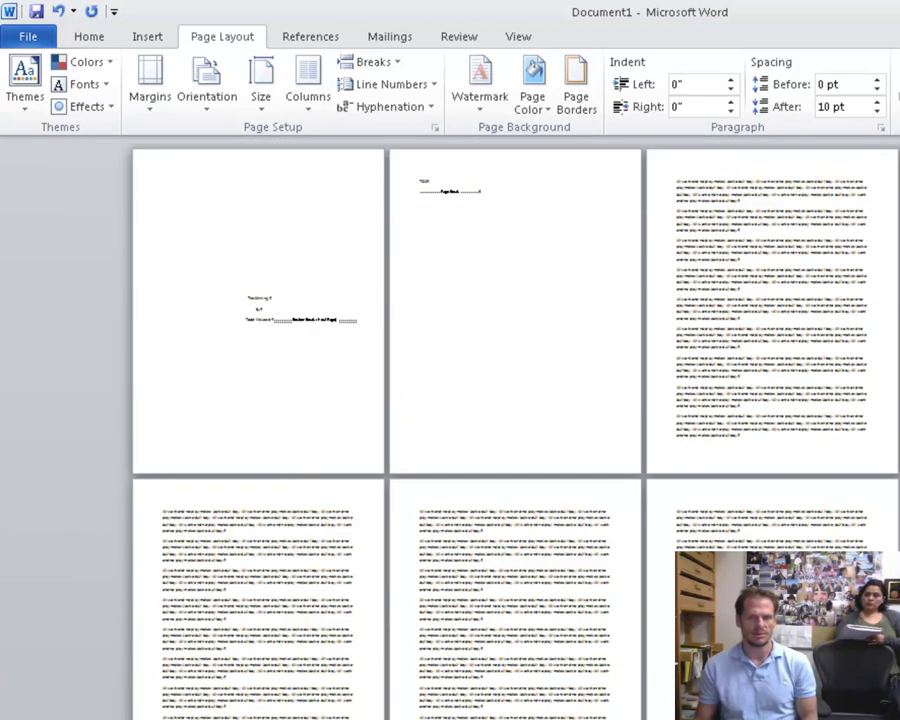
Toggle Show/Hide ¶ on the Home tab until the formatting marks are hidden
scroll(515, 430, "up", 10, "ctrl")
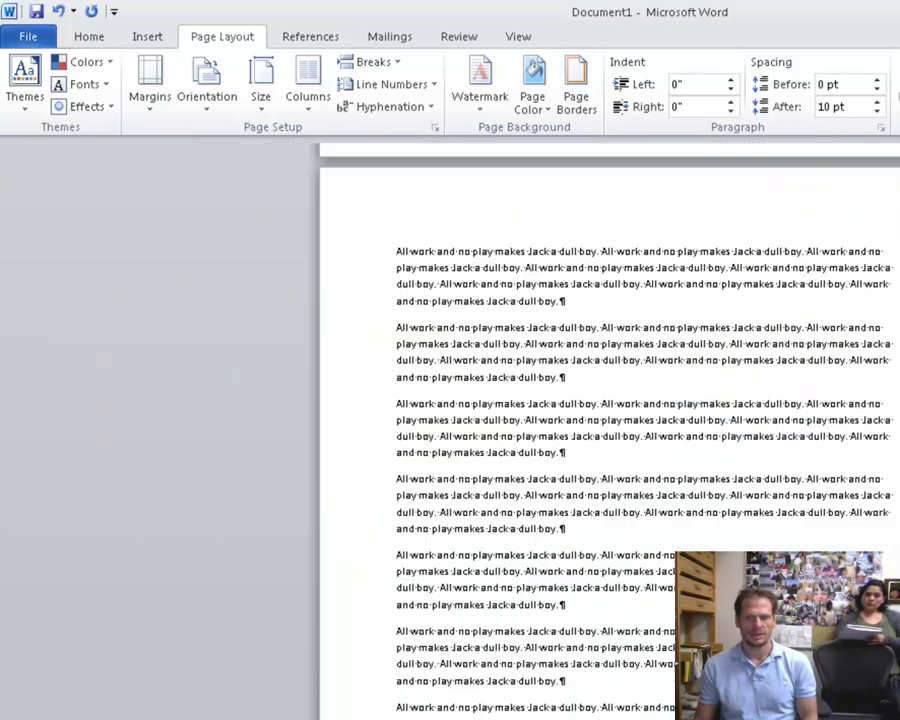
scroll(565, 430, "down", 2)
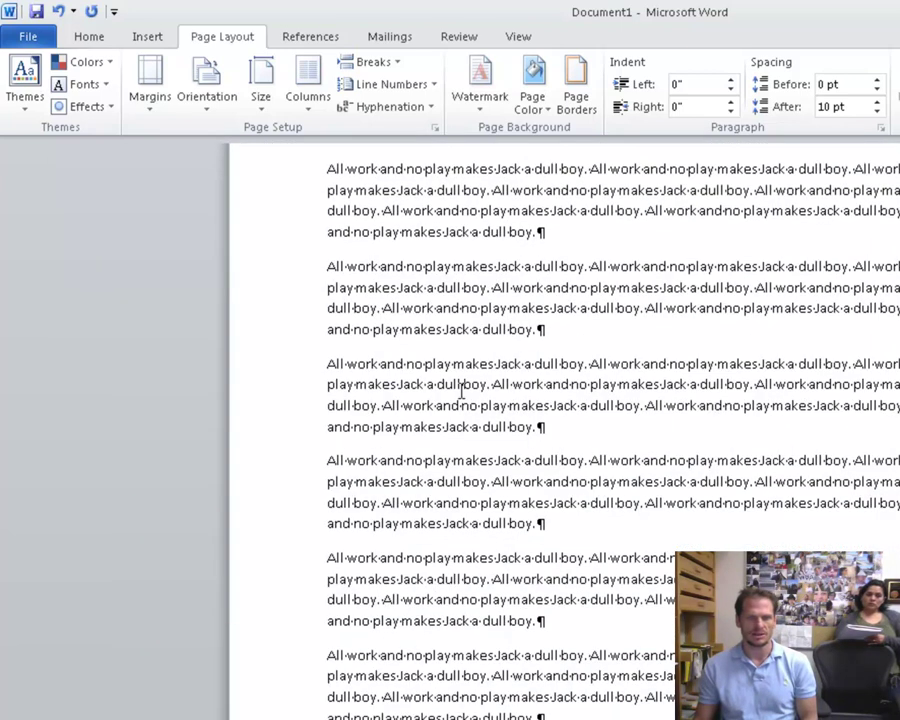
left_click(88, 37)
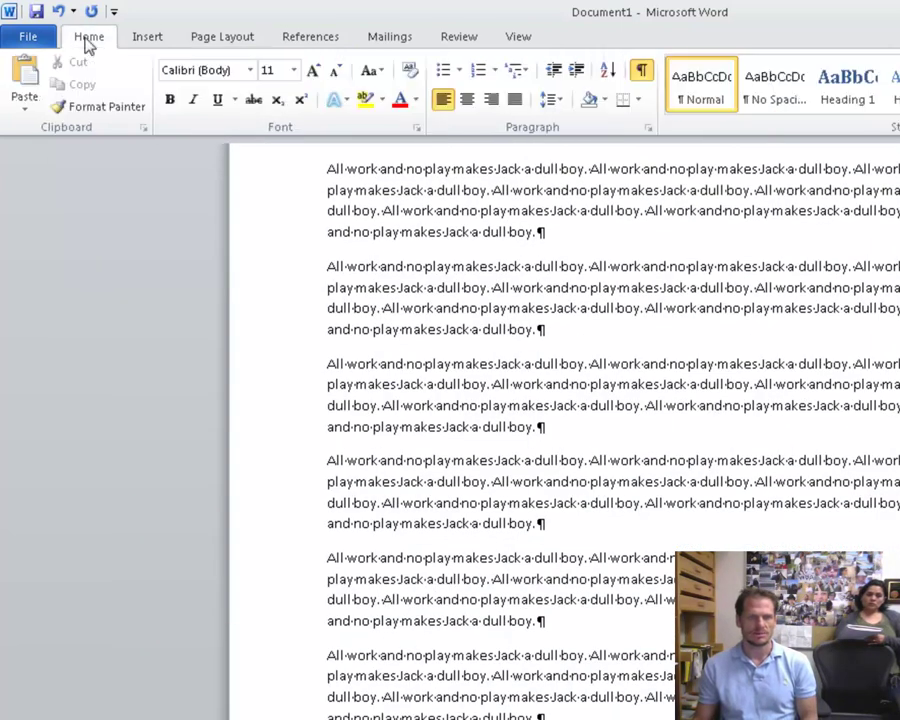
left_click(644, 73)
left_click(645, 74)
left_click(648, 76)
left_click(648, 74)
left_click(648, 74)
left_click(648, 74)
left_click(648, 74)
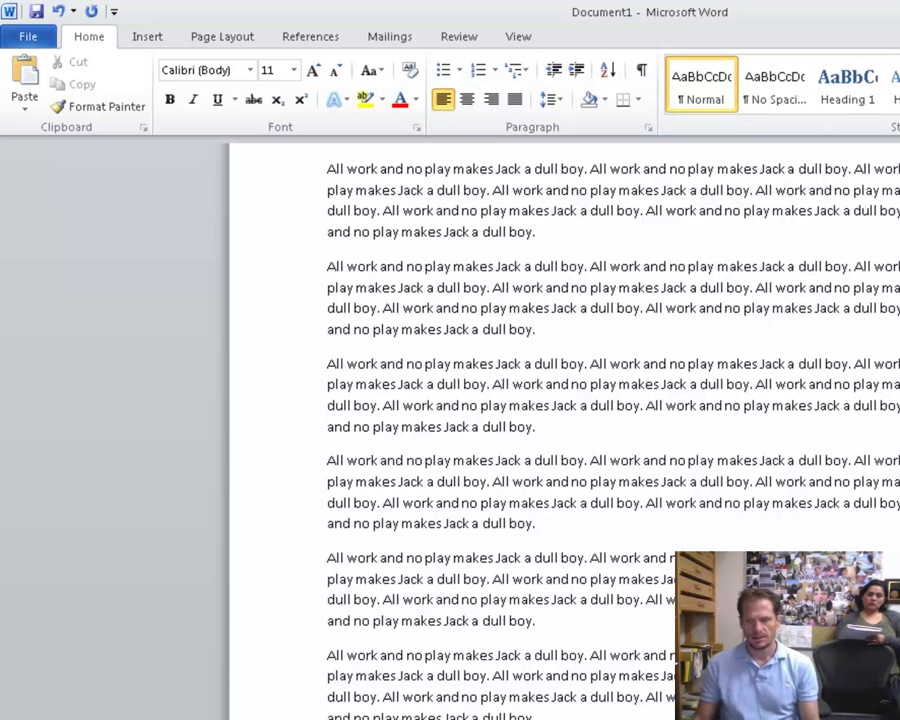
Type the formula =rand(14,15) and run it to generate filler paragraphs
type("=")
scroll(450, 430, "up", 3)
type("rand(14,1")
type("4)")
key("Left")
key("BackSpace")
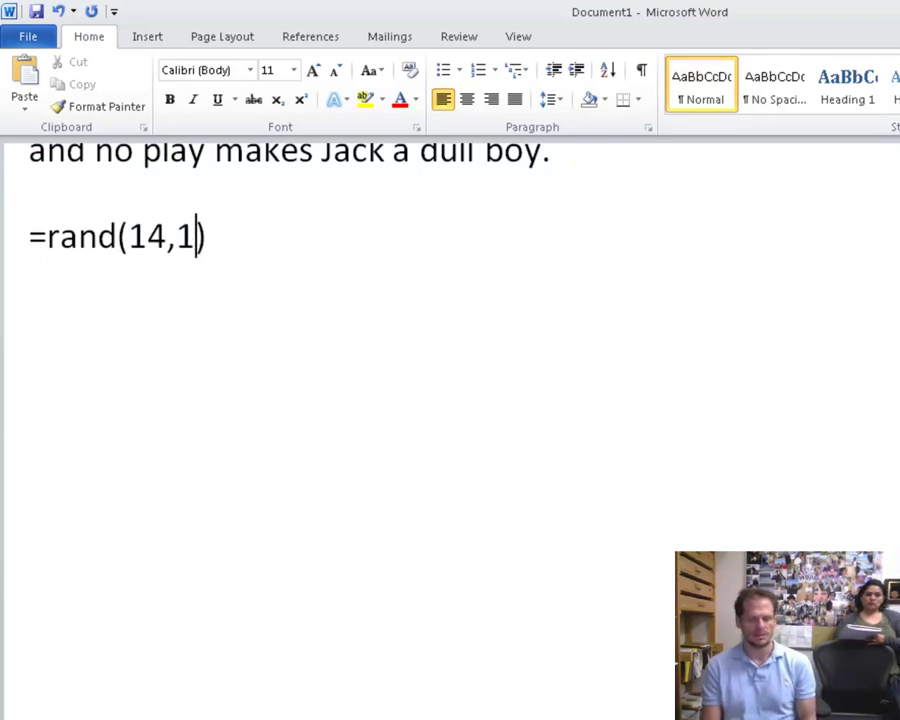
type("5")
key("Return")
key("BackSpace")
key("End")
key("Return")
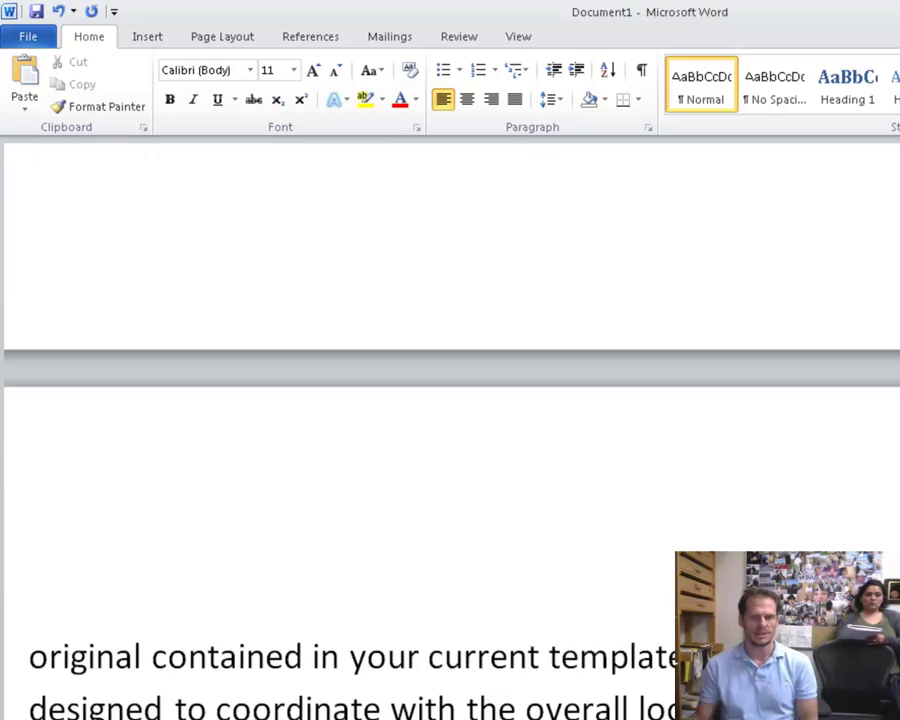
Undo the inserted sample text, regenerate the filler, and delete the leftover formula line
scroll(450, 430, "down", 10, "ctrl")
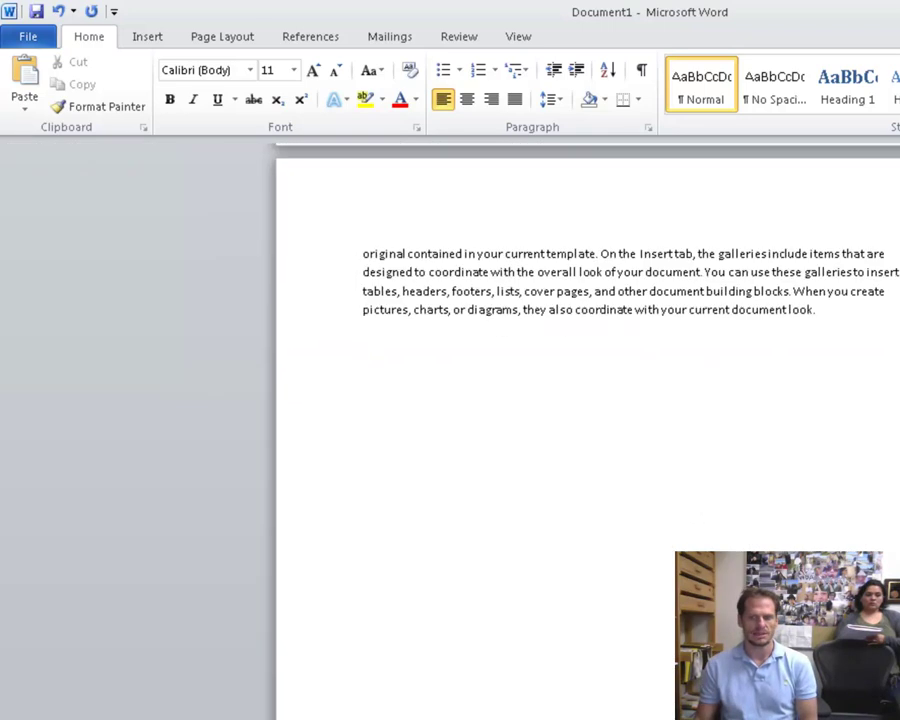
scroll(521, 675, "up", 8, "ctrl")
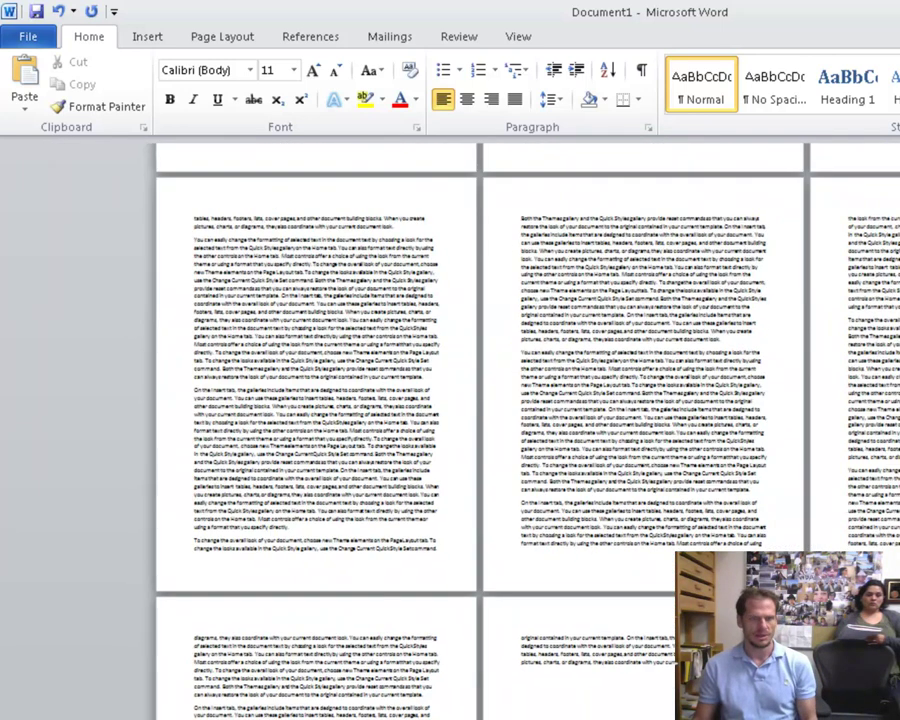
left_click(59, 11)
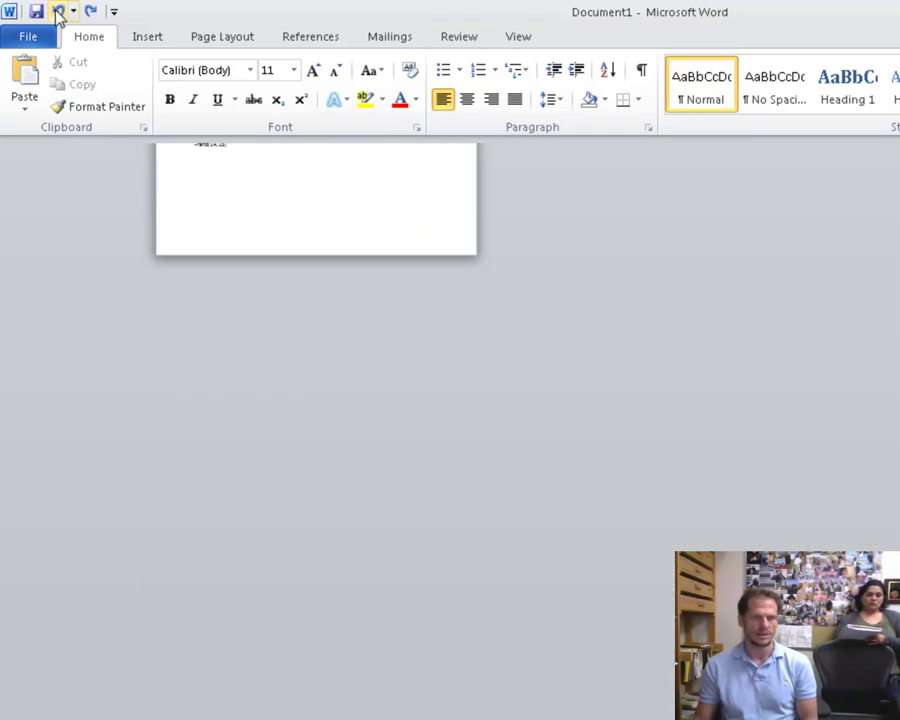
key("Return")
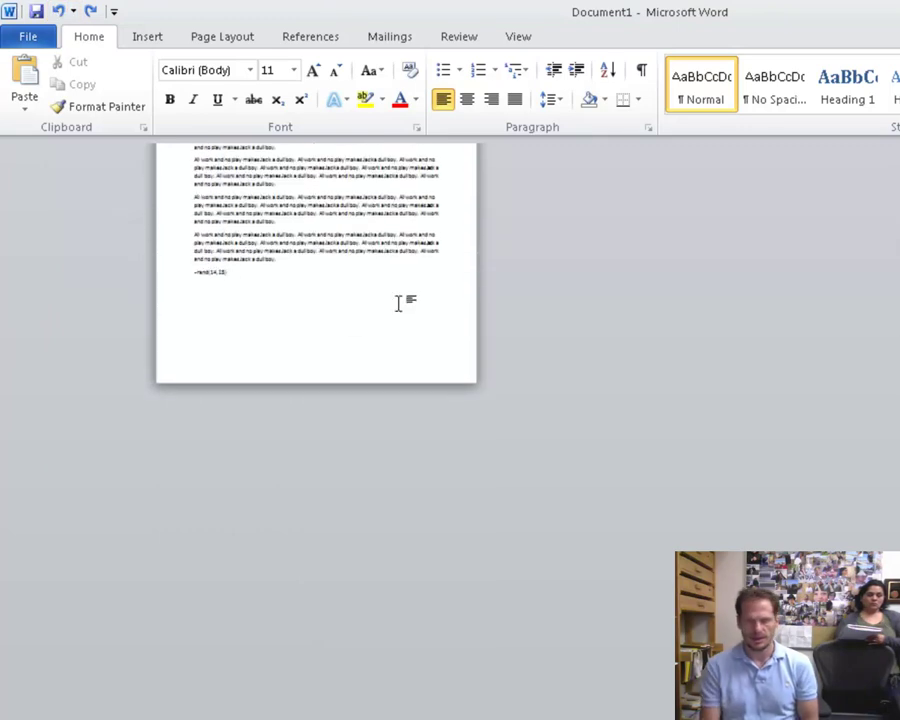
key("BackSpace")
key("BackSpace")
key("BackSpace")
key("BackSpace")
key("BackSpace")
key("BackSpace")
key("BackSpace")
key("BackSpace")
key("BackSpace")
key("BackSpace")
key("BackSpace")
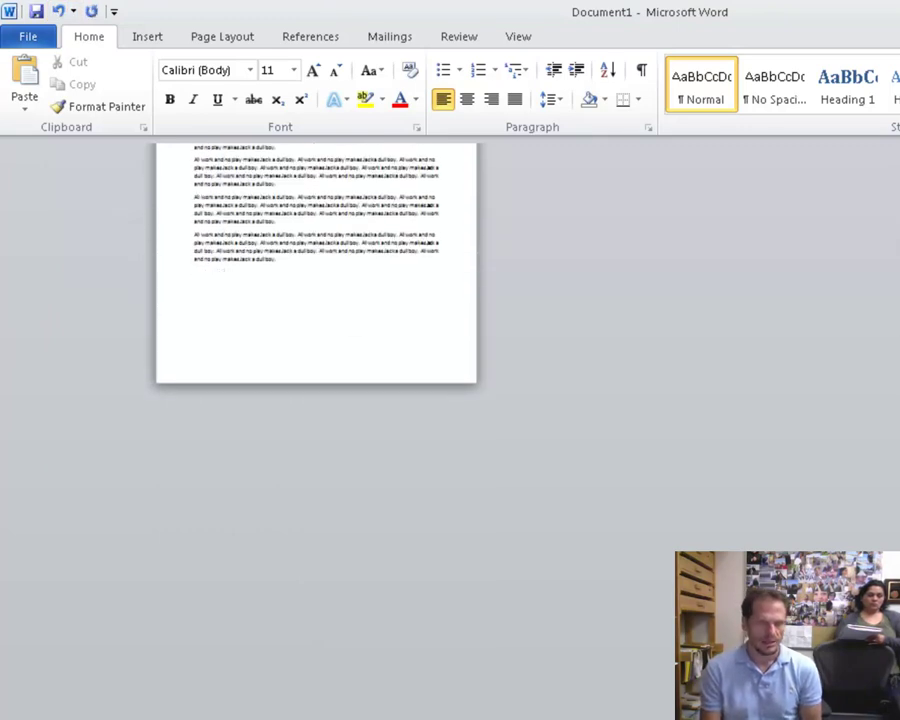
scroll(317, 393, "up", 2)
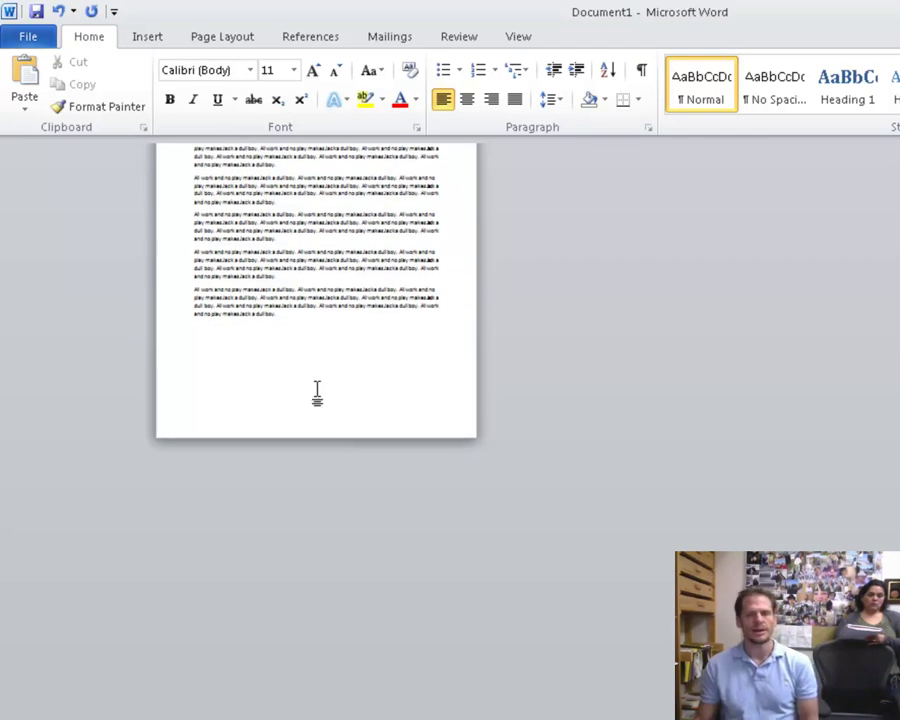
scroll(317, 393, "up", 3)
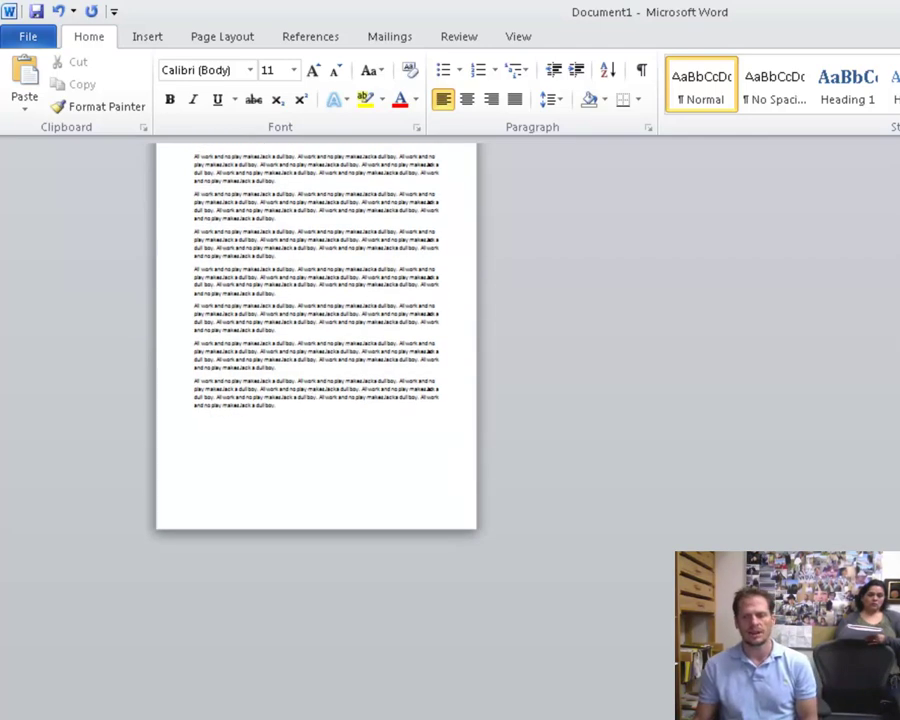
scroll(317, 393, "down", 5)
scroll(317, 393, "up", 2)
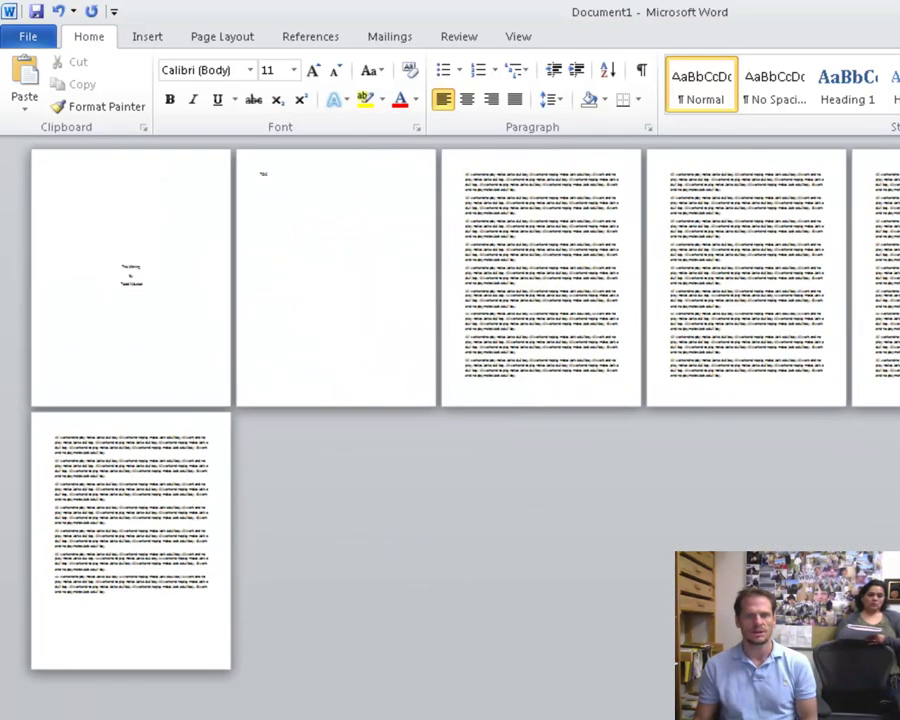
Zoom back in and scroll to the opening paragraphs of the first body page
scroll(460, 430, "up", 2)
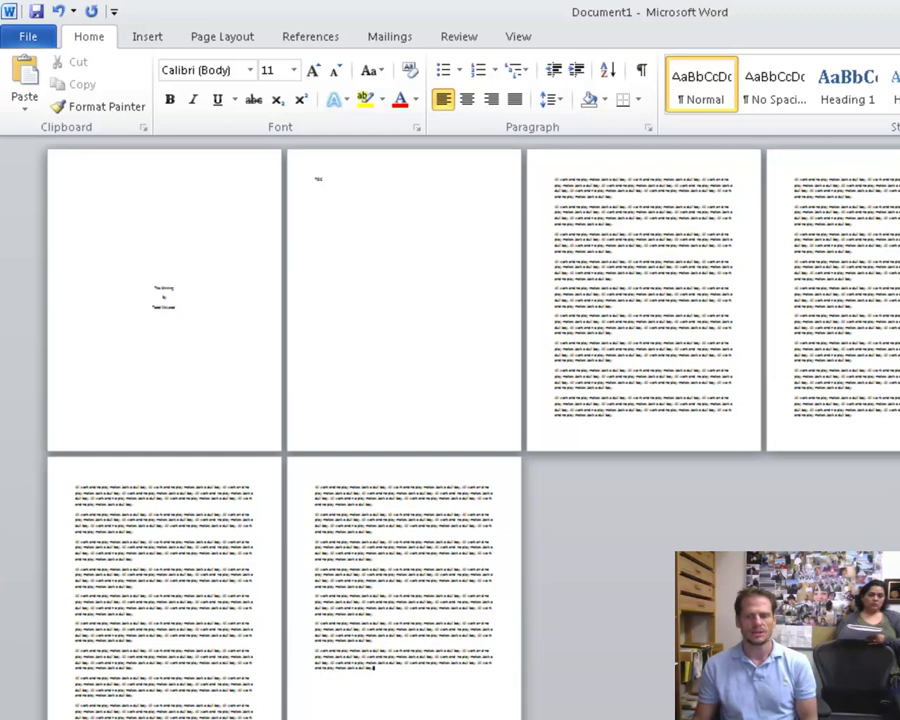
scroll(460, 430, "up", 5)
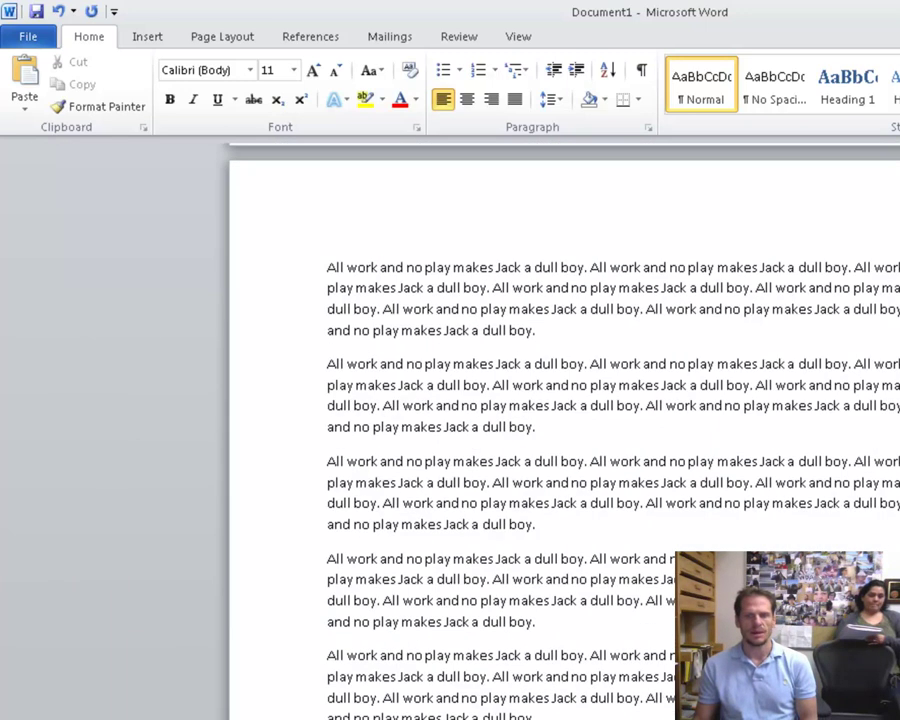
scroll(560, 430, "up", 2)
scroll(560, 430, "down", 4)
scroll(356, 260, "up", 10)
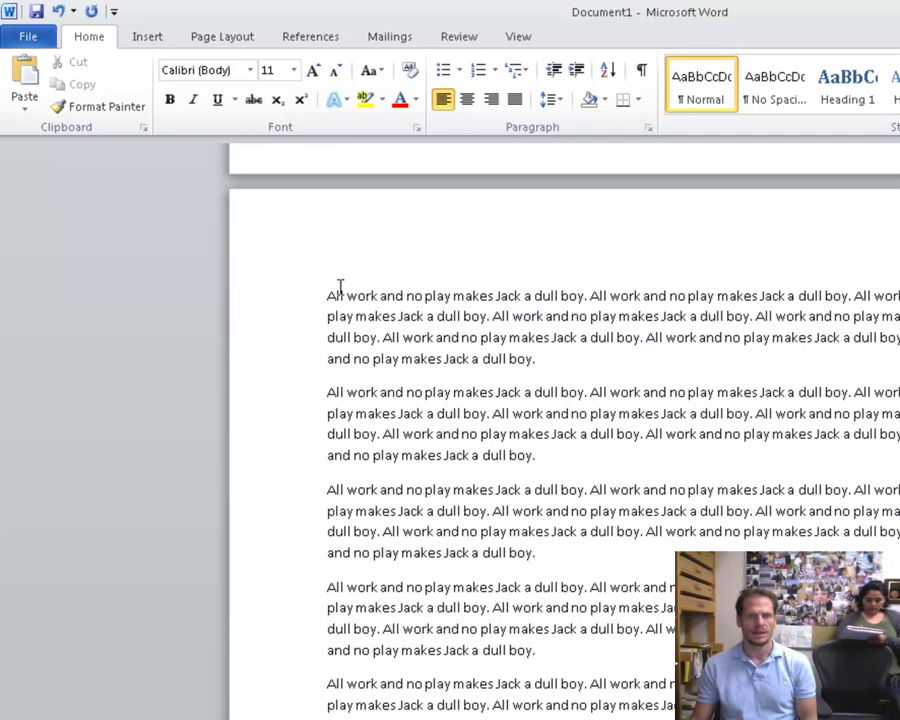
Add an 'Introduction' line above the first paragraph and style it Heading 1
left_click(326, 295)
type("Intr")
type("oduction")
key("Return")
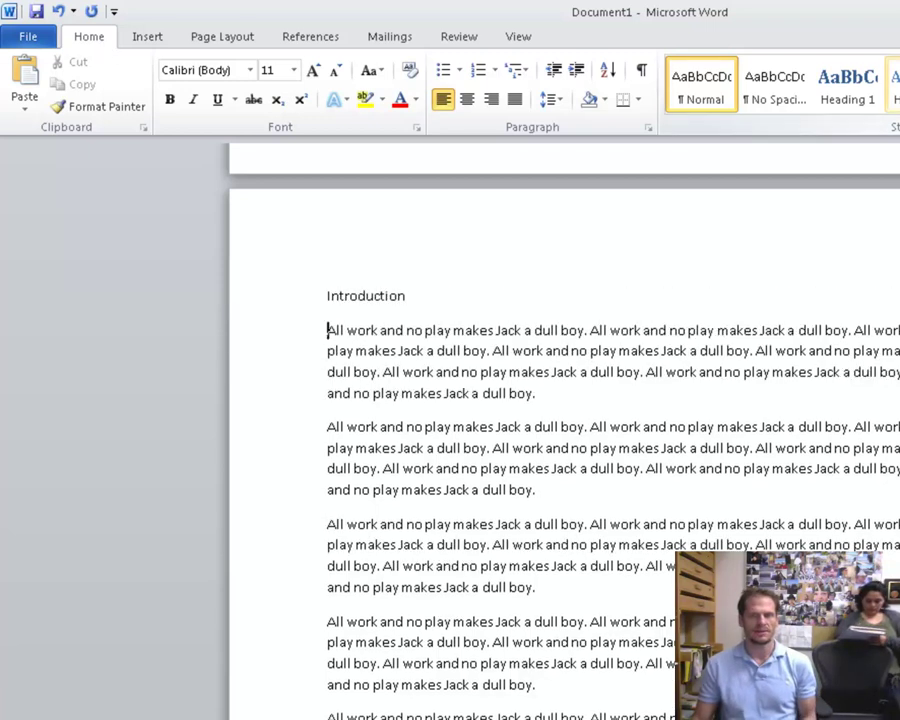
left_click(291, 298)
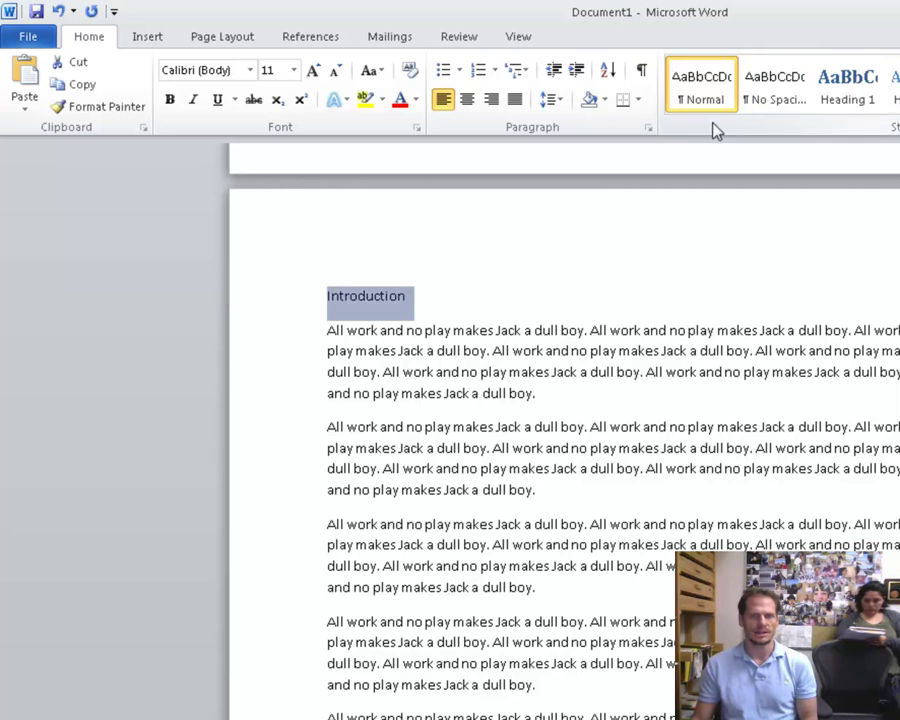
left_click(847, 85)
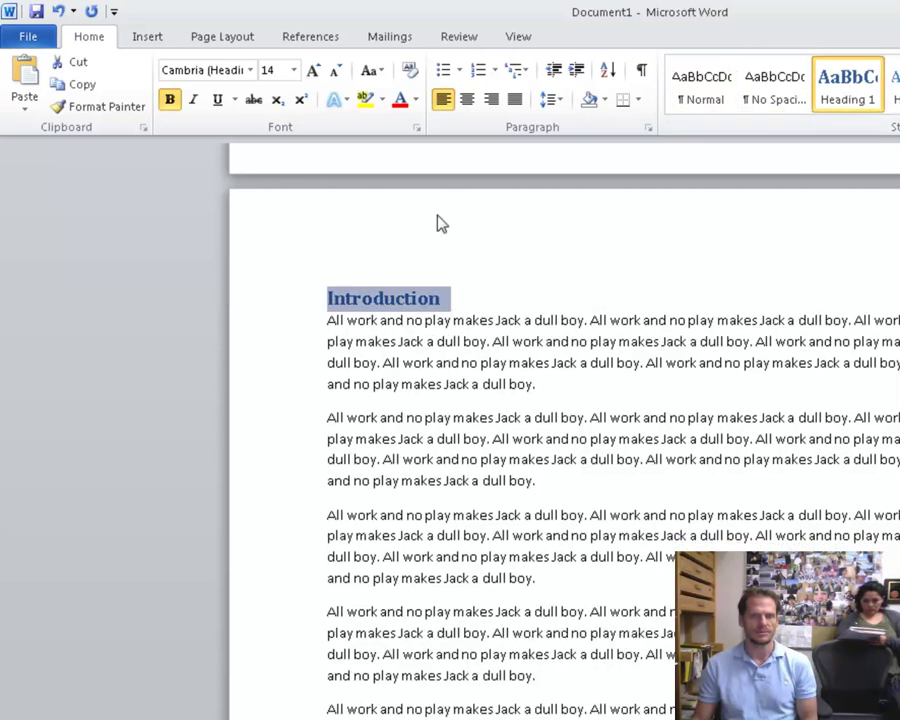
left_click(451, 318)
Start the third paragraph on a new page and make 'Hypothesis' a Heading 1 heading
scroll(553, 444, "down", 7)
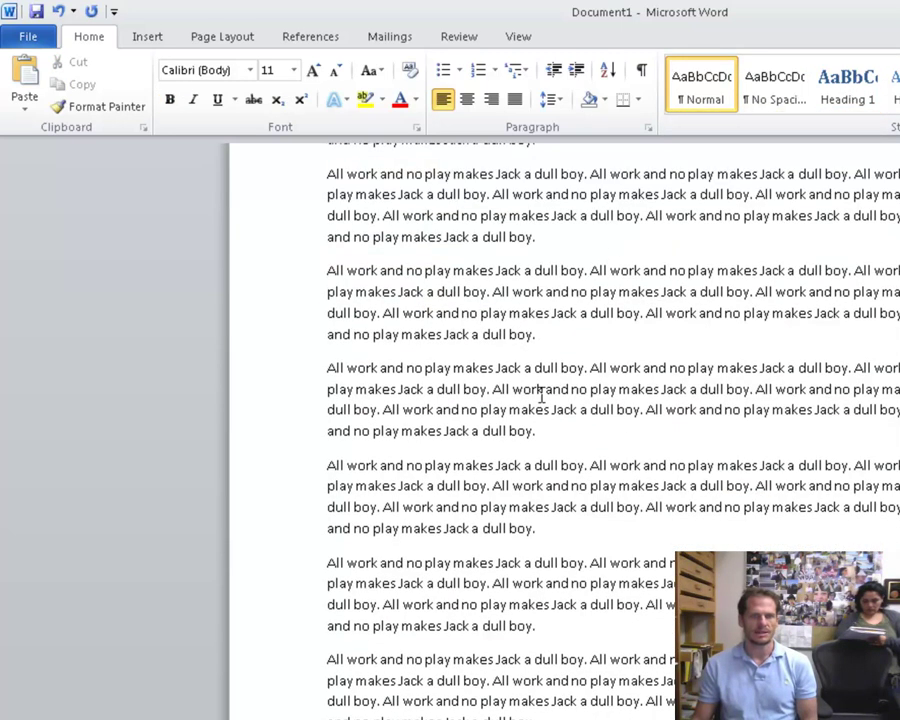
left_click(325, 366)
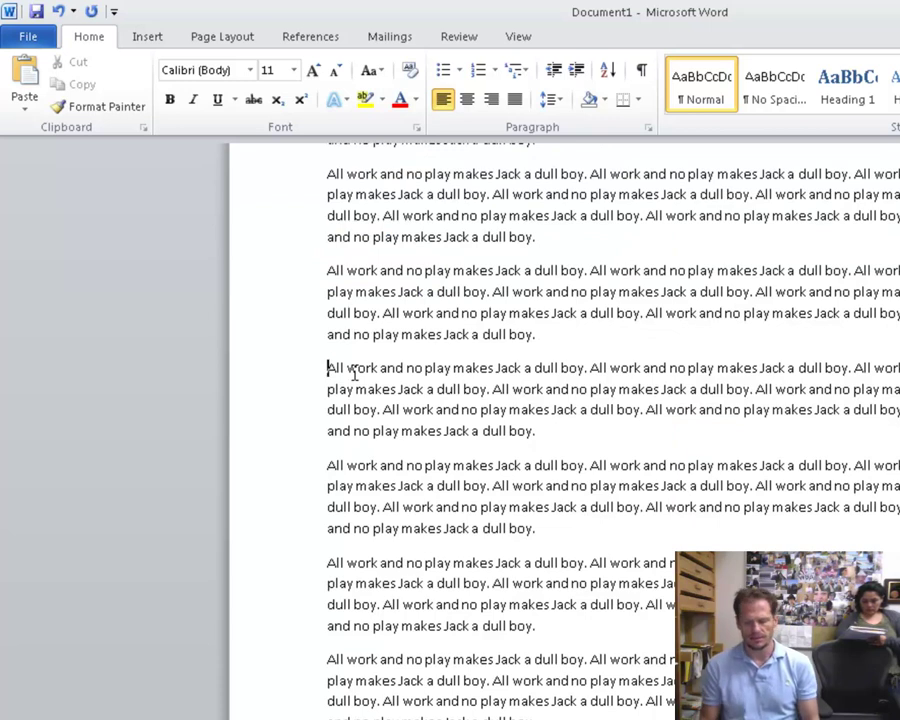
key("ctrl+Return")
scroll(350, 613, "down", 2)
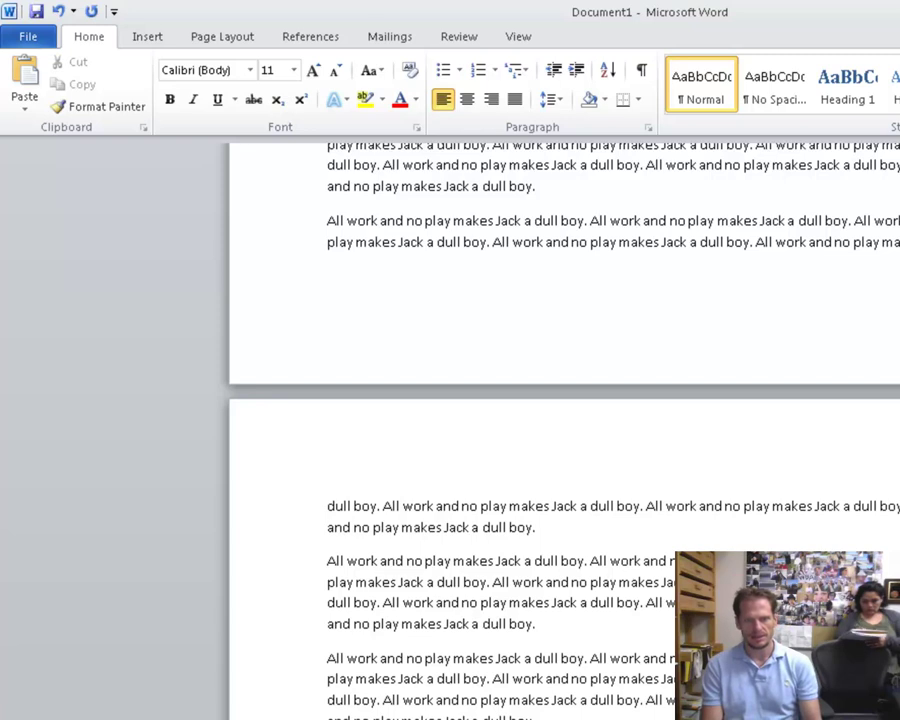
key("shift+Left")
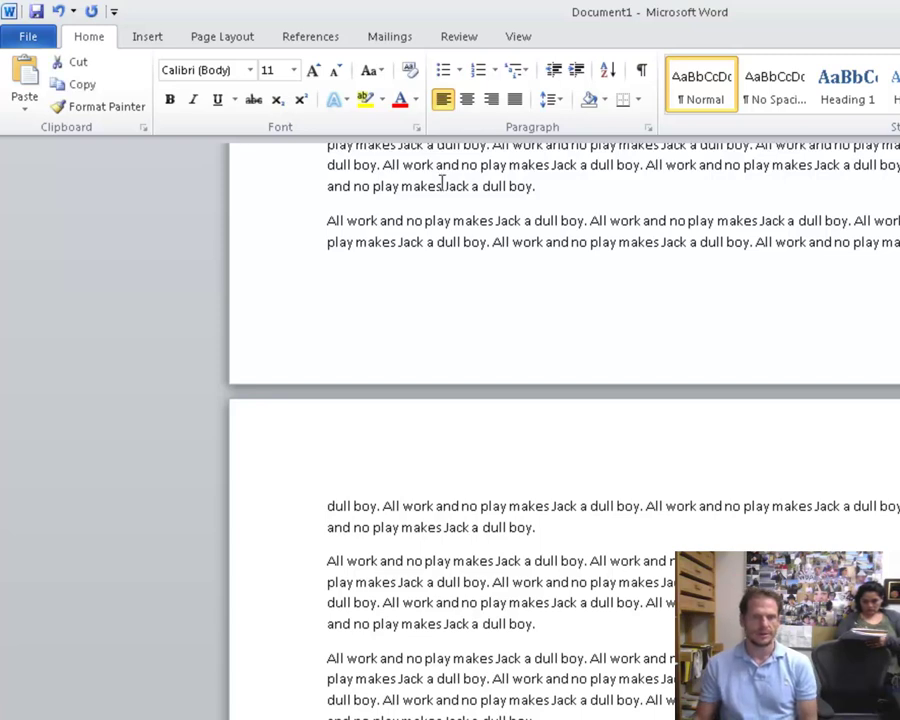
left_click(848, 92)
key("ctrl+Return")
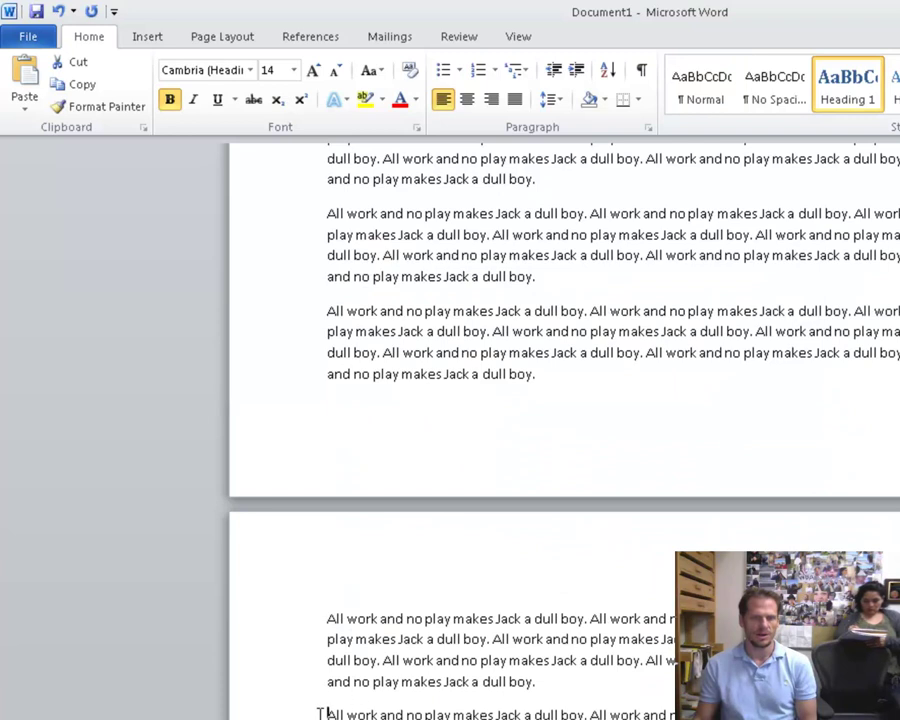
Type 'Research' on its own line in the body text and make it Heading 1
left_click(318, 713)
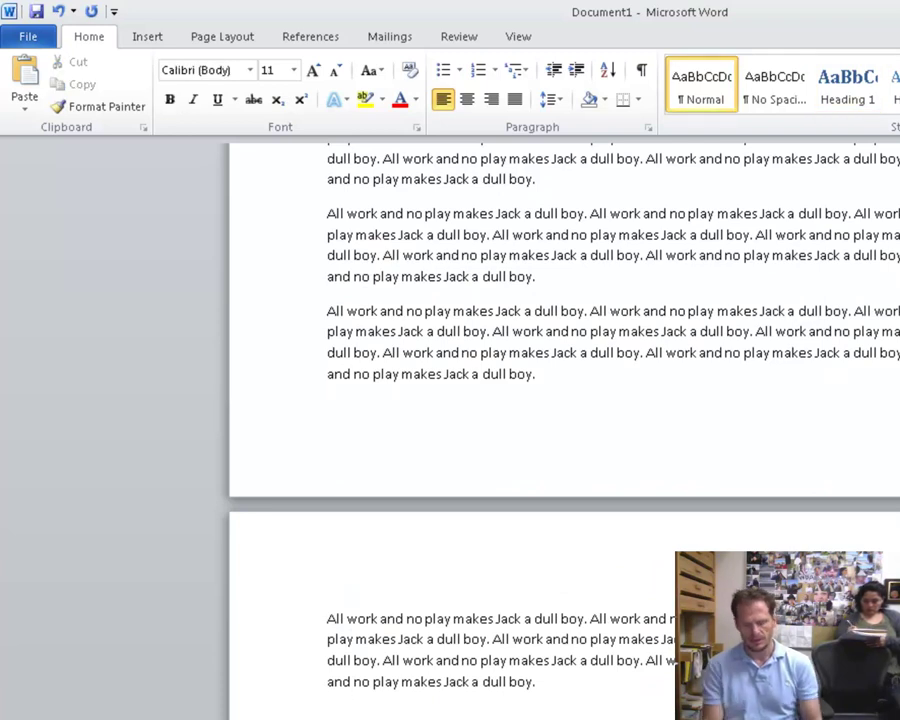
type("Research")
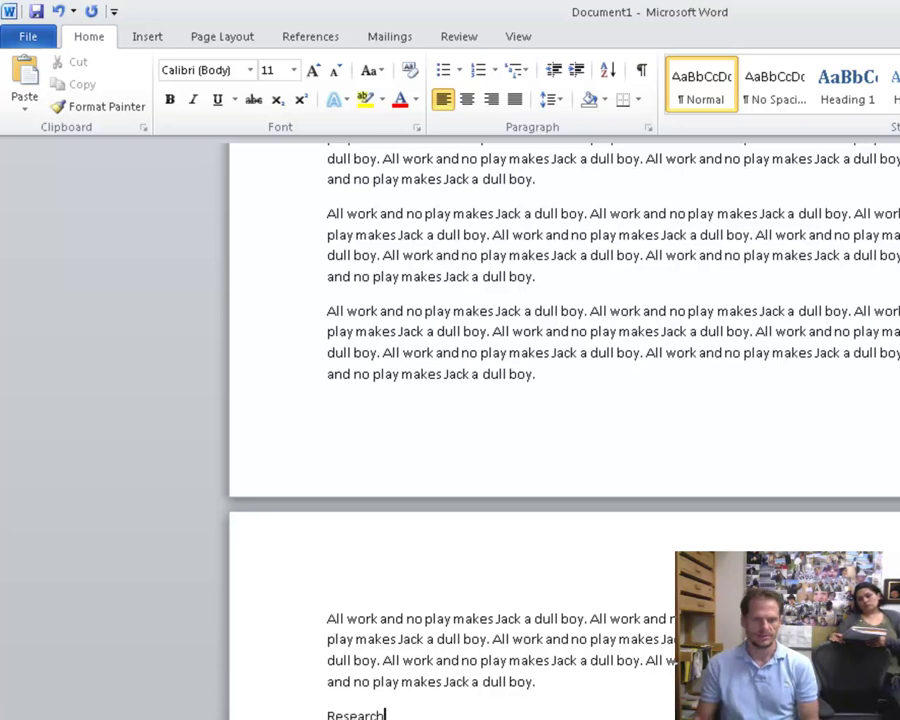
left_click(287, 716)
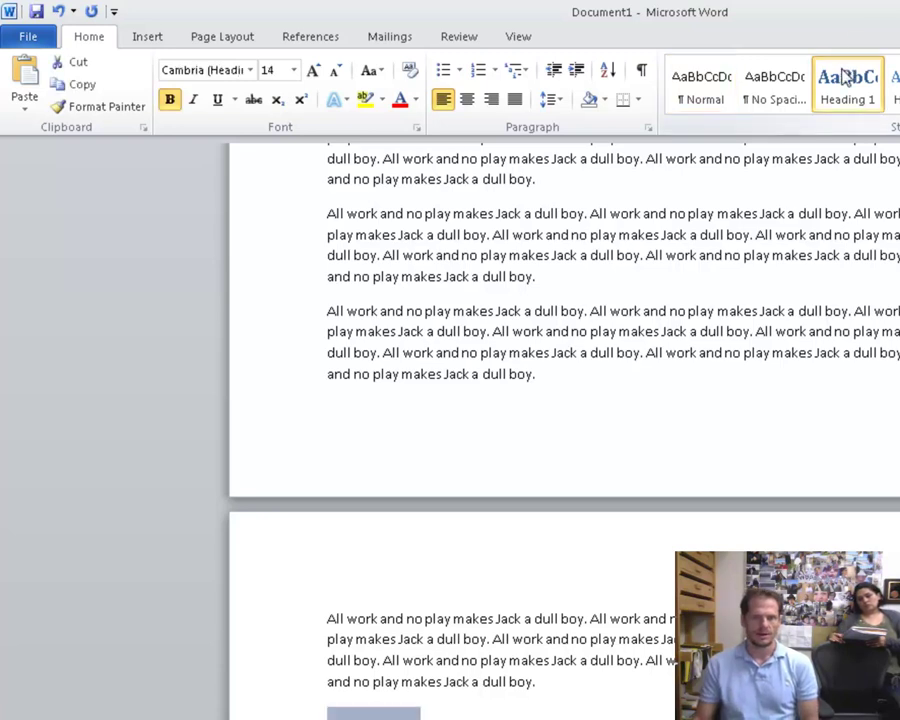
left_click(845, 85)
Further down, add a 'Mountain Resorts' line above a paragraph in Heading 1 style
scroll(622, 593, "down", 8)
scroll(621, 592, "down", 3)
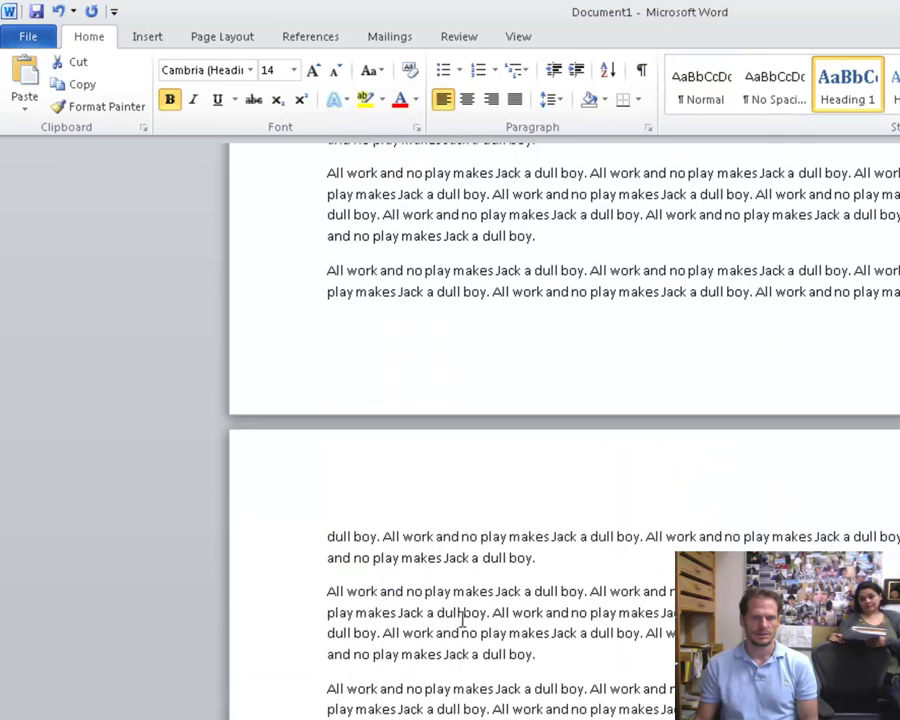
key("Return")
key("Up")
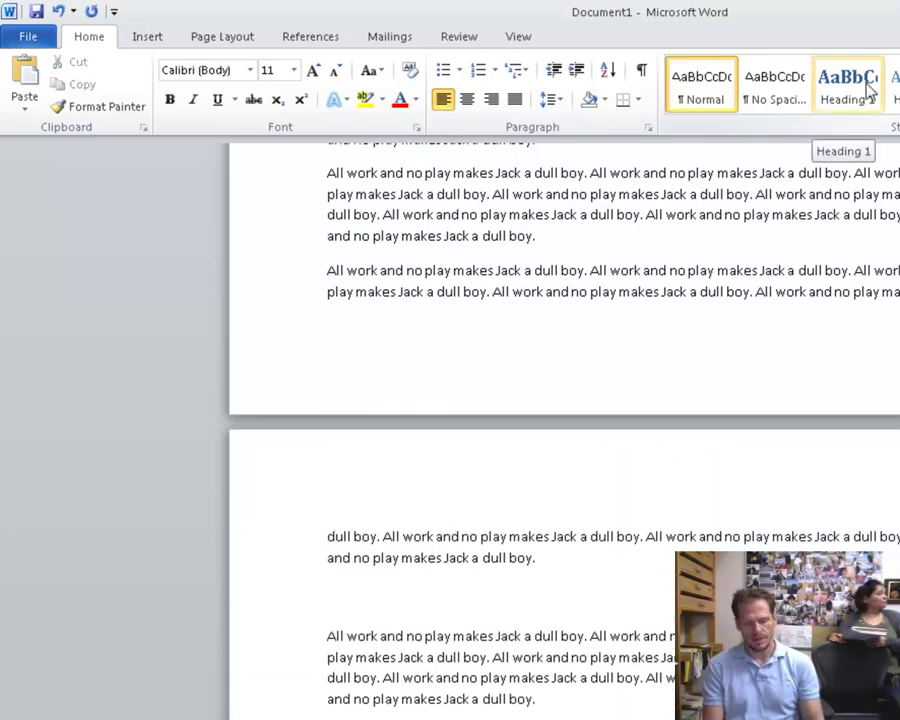
type("Mountain Resort")
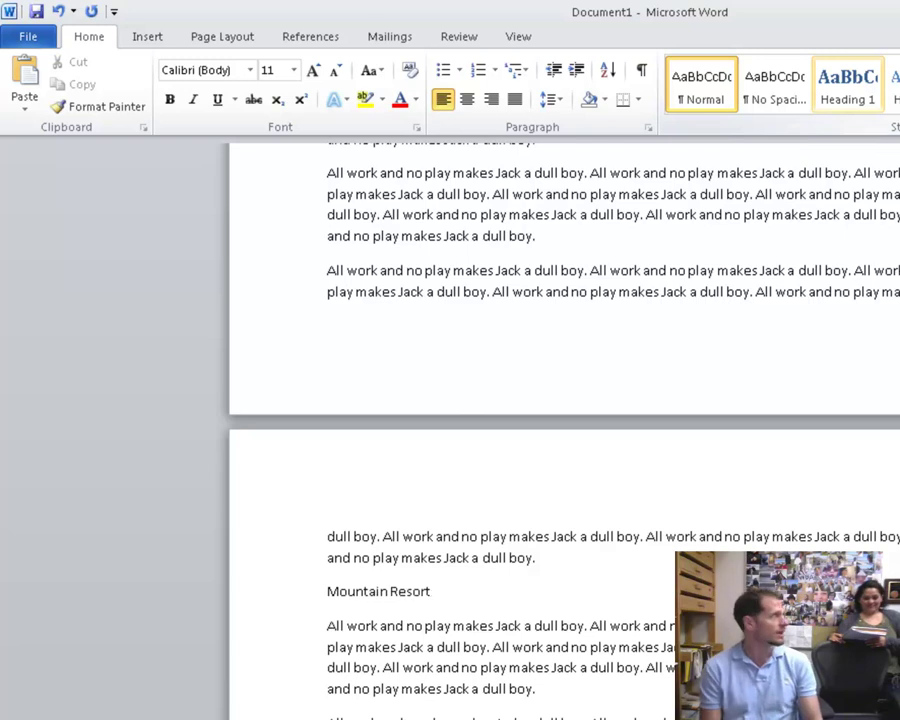
type("s")
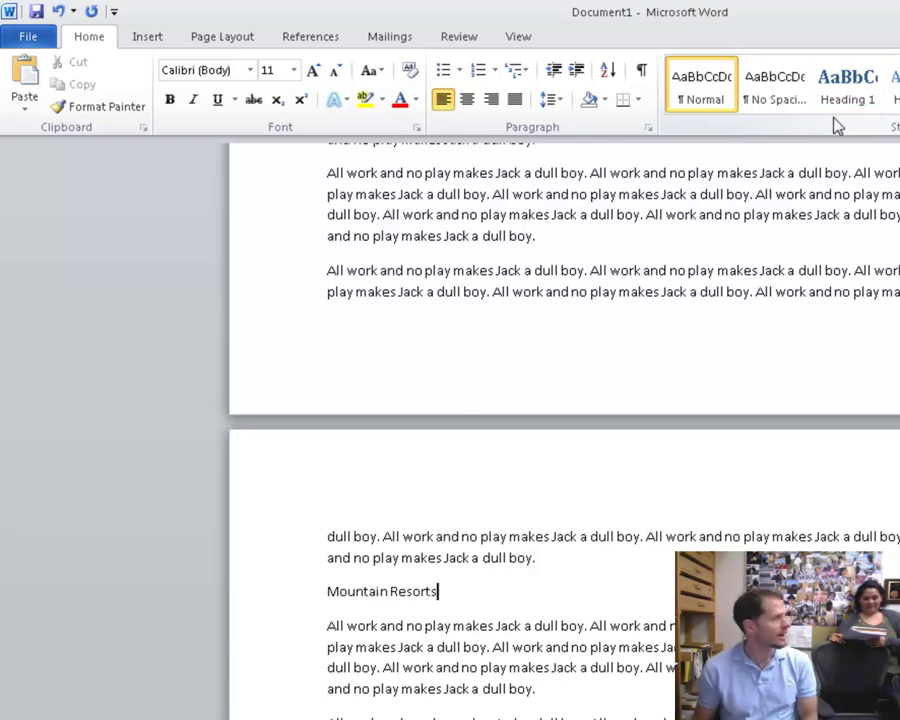
left_click(845, 90)
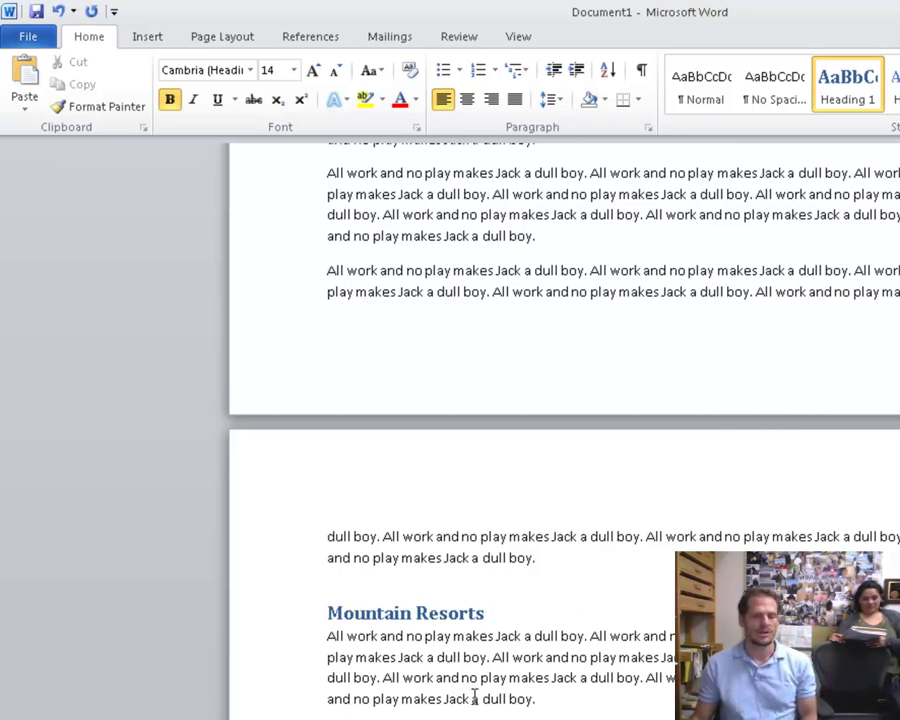
scroll(473, 695, "down", 6)
scroll(473, 695, "down", 5)
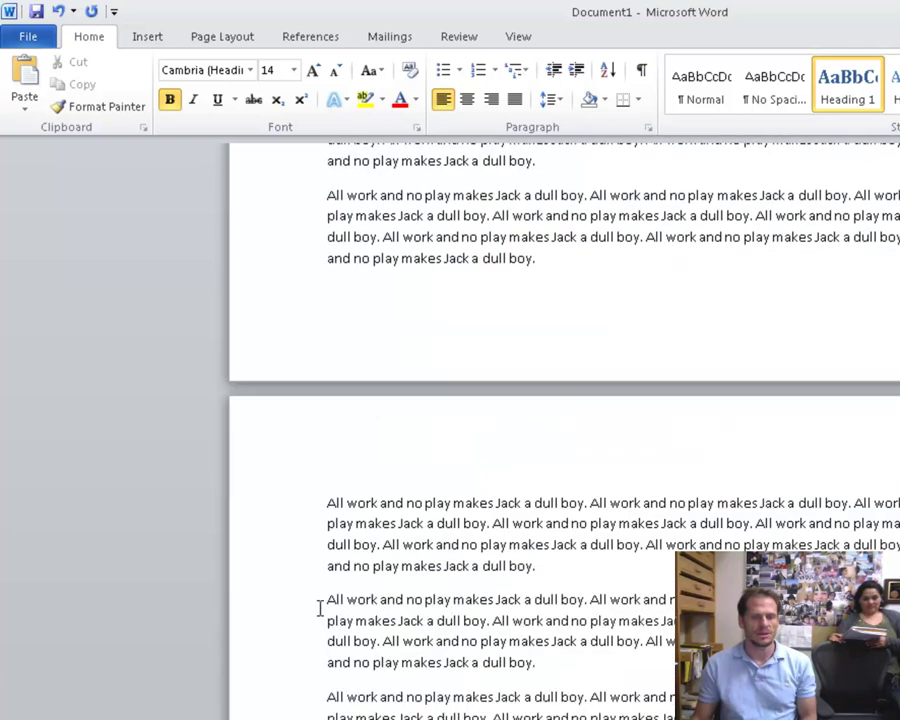
Insert a 'Conclusion' line above the later body paragraph and style it Heading 1
left_click(324, 598)
key("Return")
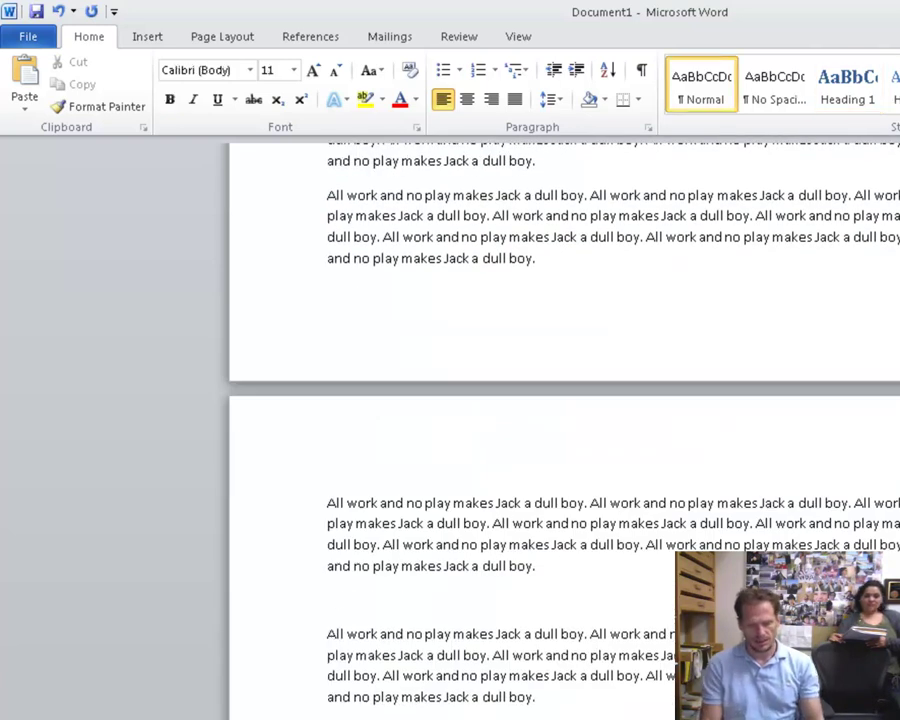
type("Conclusion")
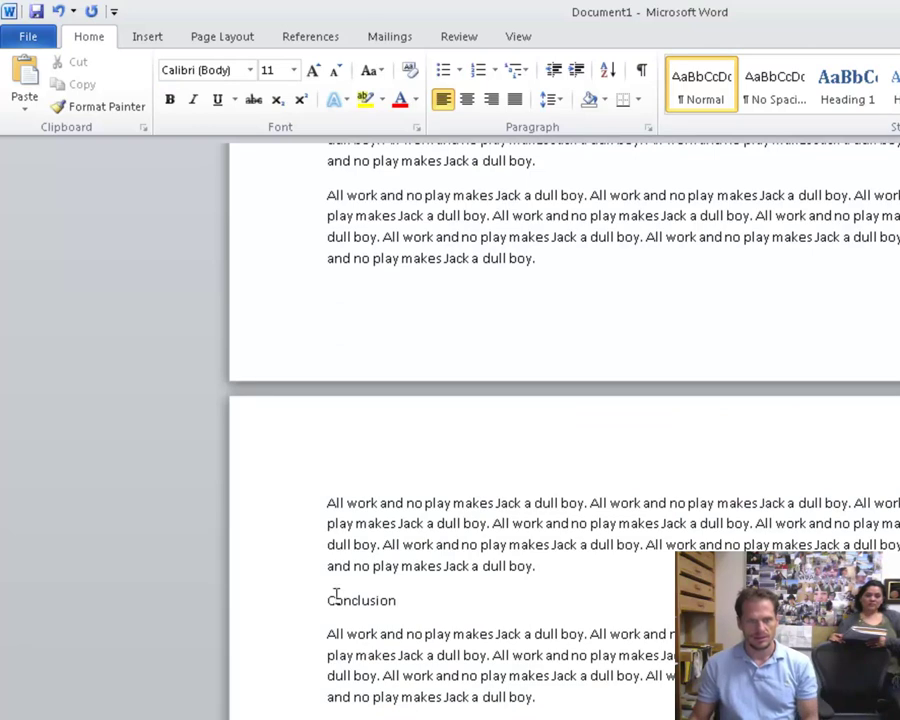
triple_click(372, 600)
left_click(848, 88)
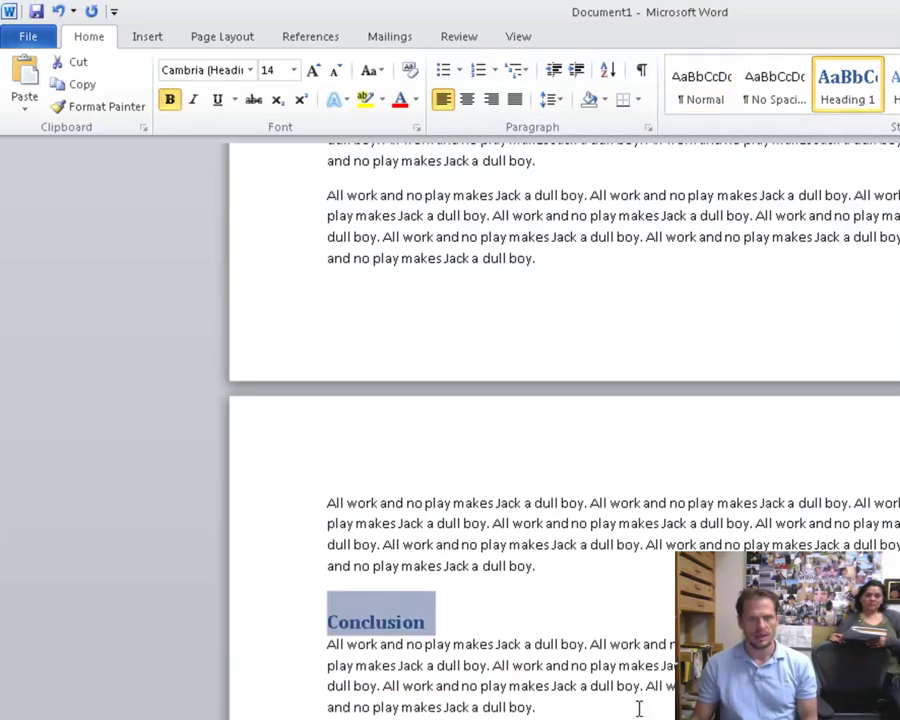
left_click(641, 684)
scroll(640, 693, "down", 6)
scroll(640, 693, "up", 10)
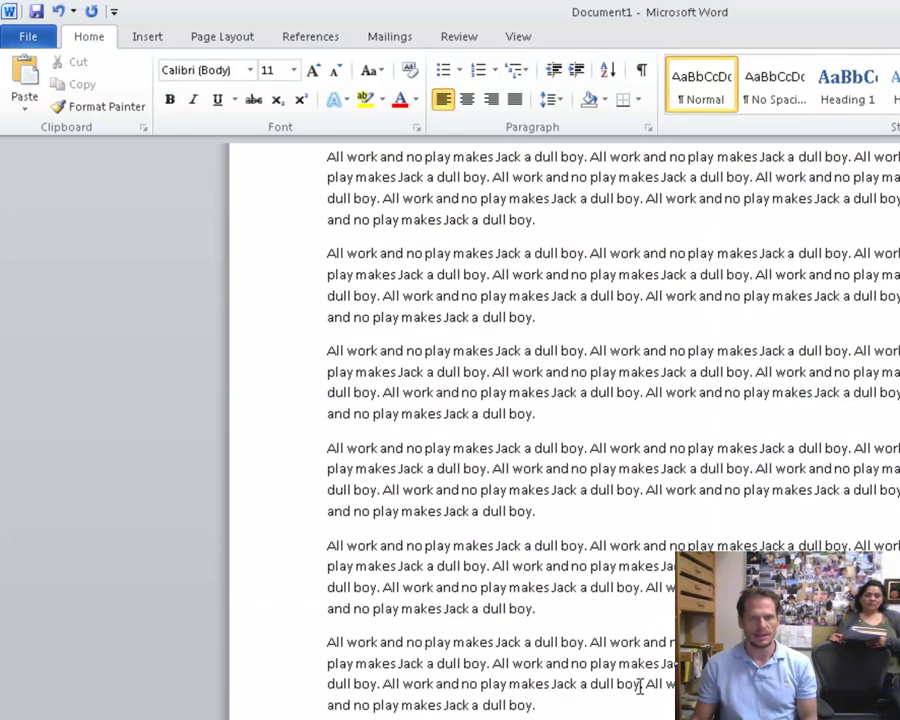
scroll(640, 690, "down", 9)
scroll(640, 690, "up", 3)
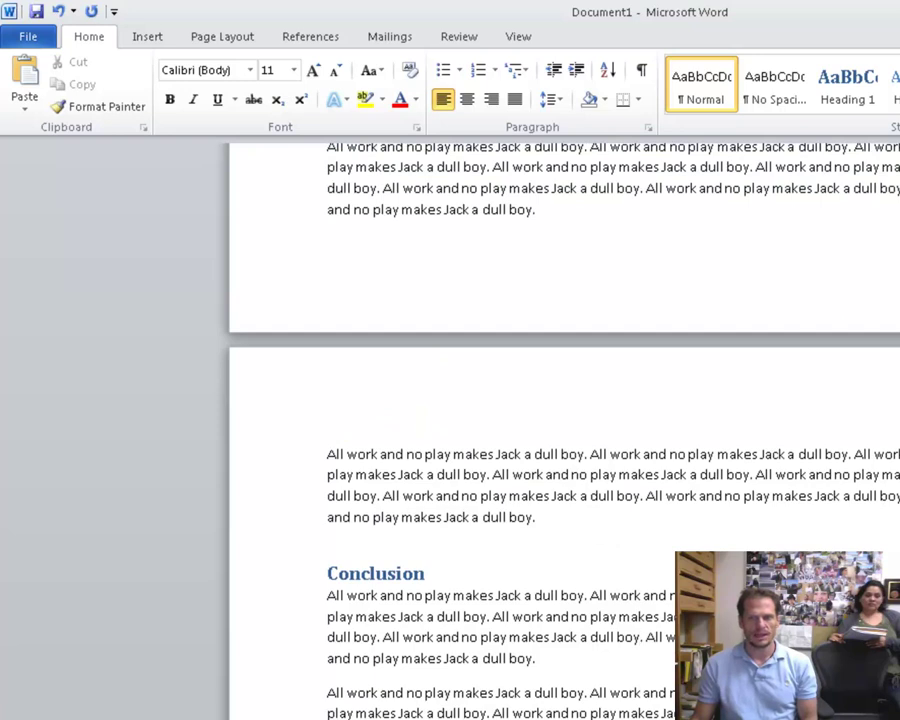
scroll(565, 430, "up", 20)
Delete the placeholder 'TOC' text on page two and show the References Table of Contents gallery
scroll(565, 430, "down", 5)
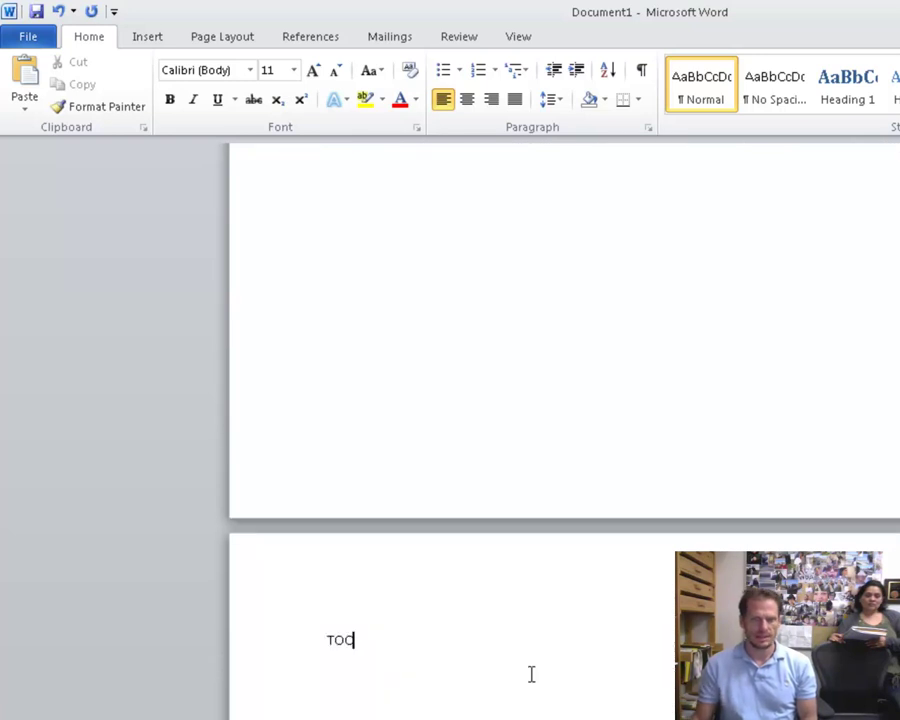
key("BackSpace")
key("BackSpace")
key("BackSpace")
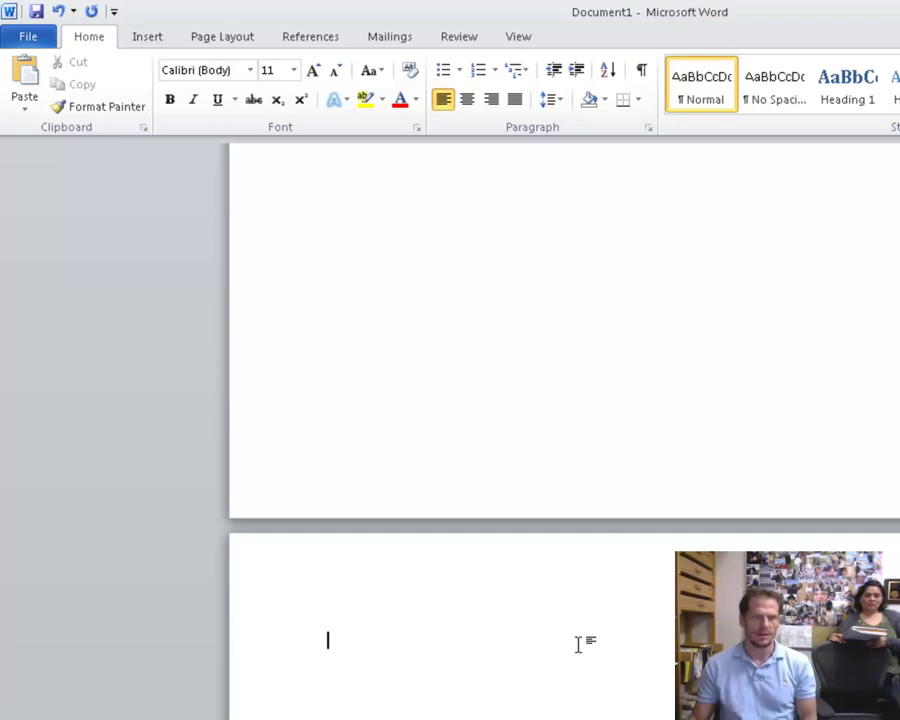
left_click(327, 43)
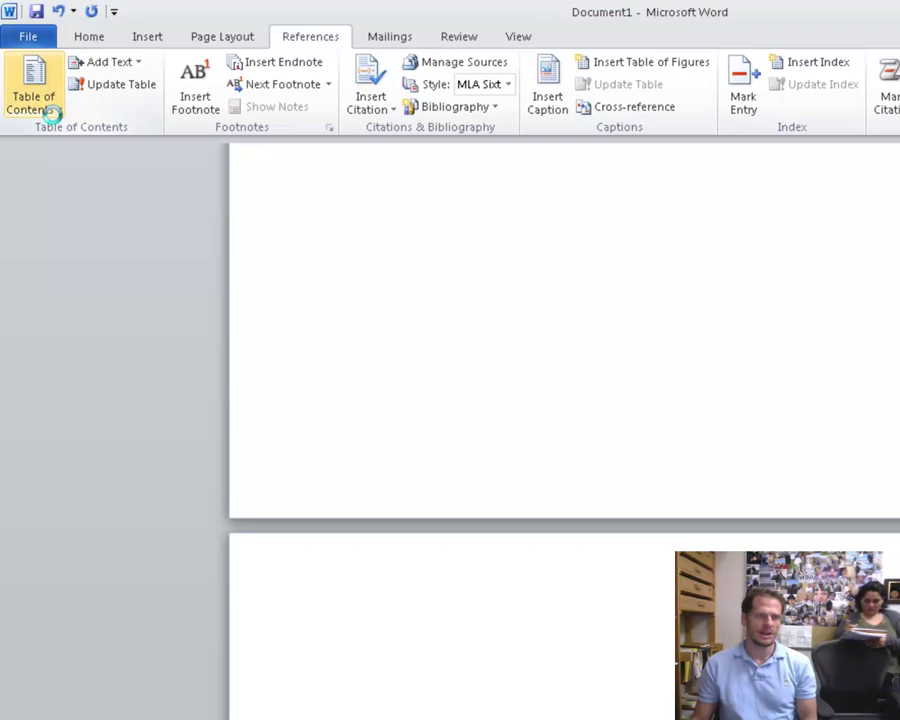
left_click(56, 120)
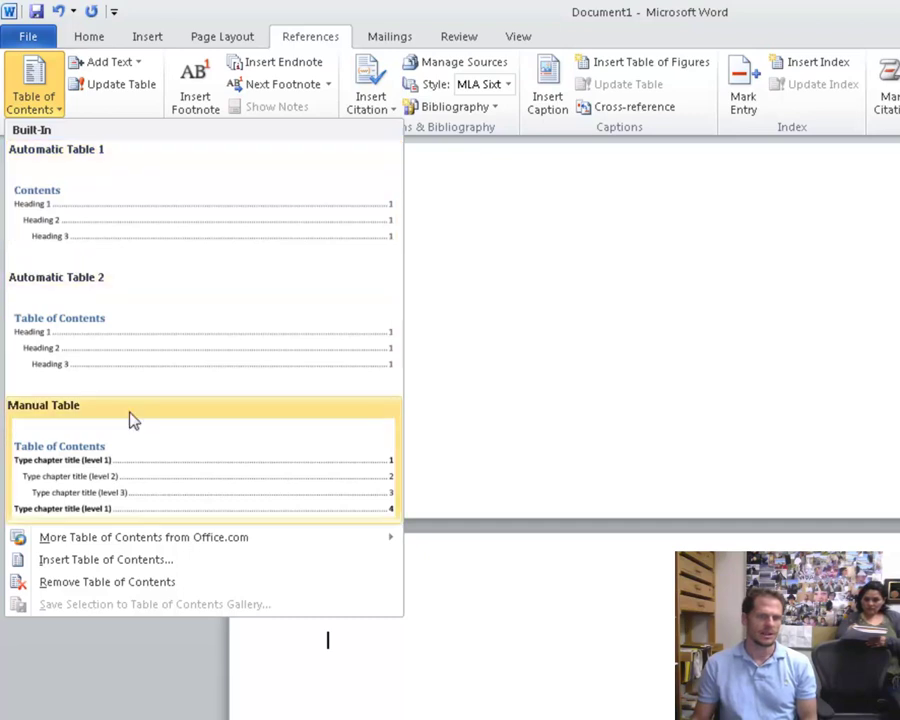
In Insert Table of Contents, try Show levels values down to 1, then cancel and reopen the gallery
left_click(186, 568)
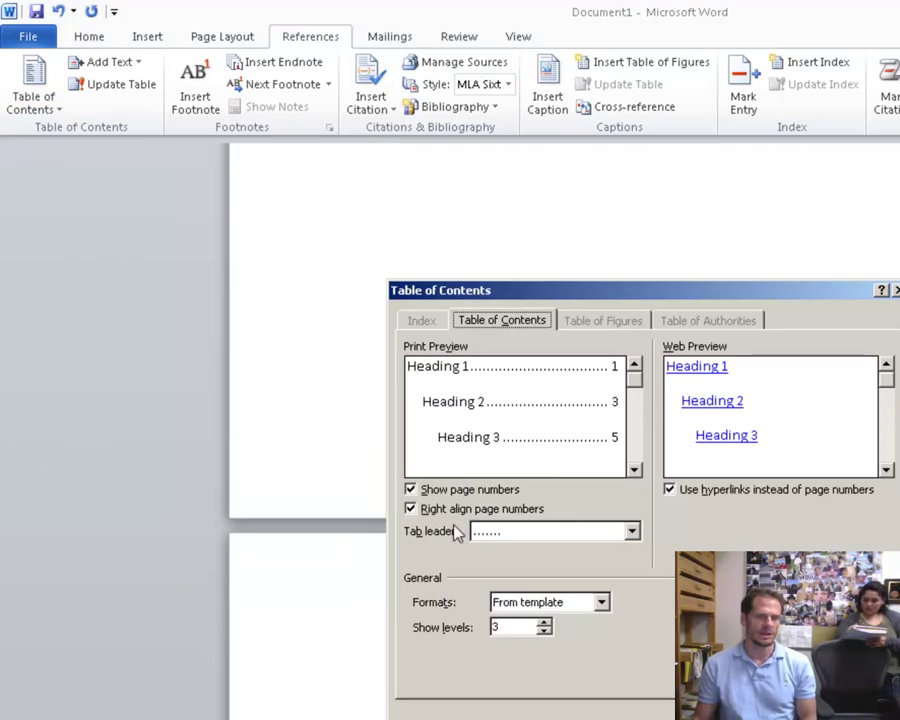
left_click(545, 632)
left_click(545, 632)
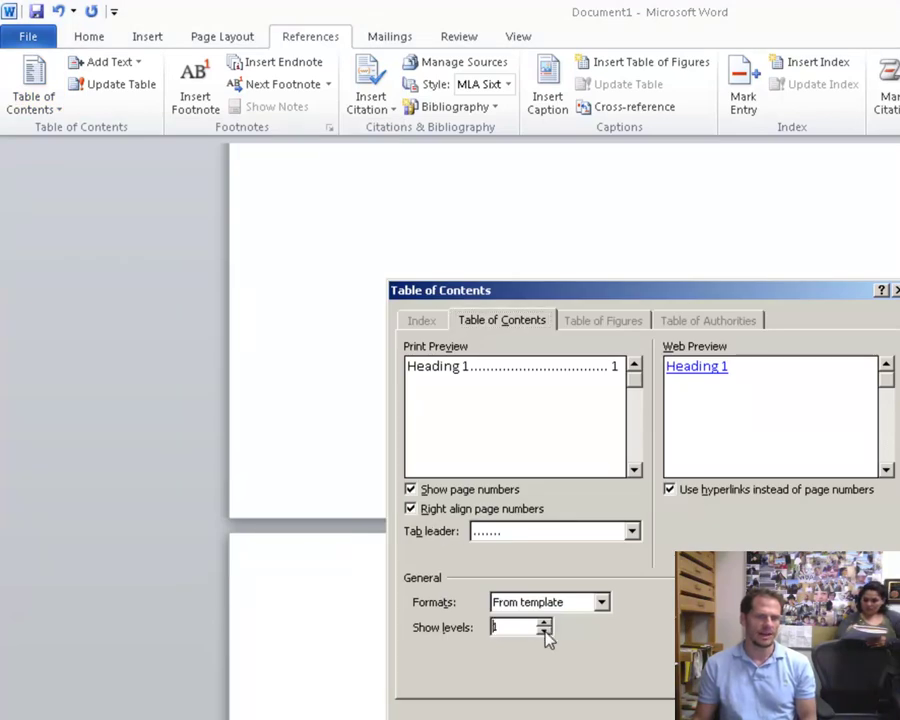
left_click(545, 623)
left_click(546, 631)
left_click(546, 623)
left_click(546, 623)
left_click(546, 631)
left_click(546, 631)
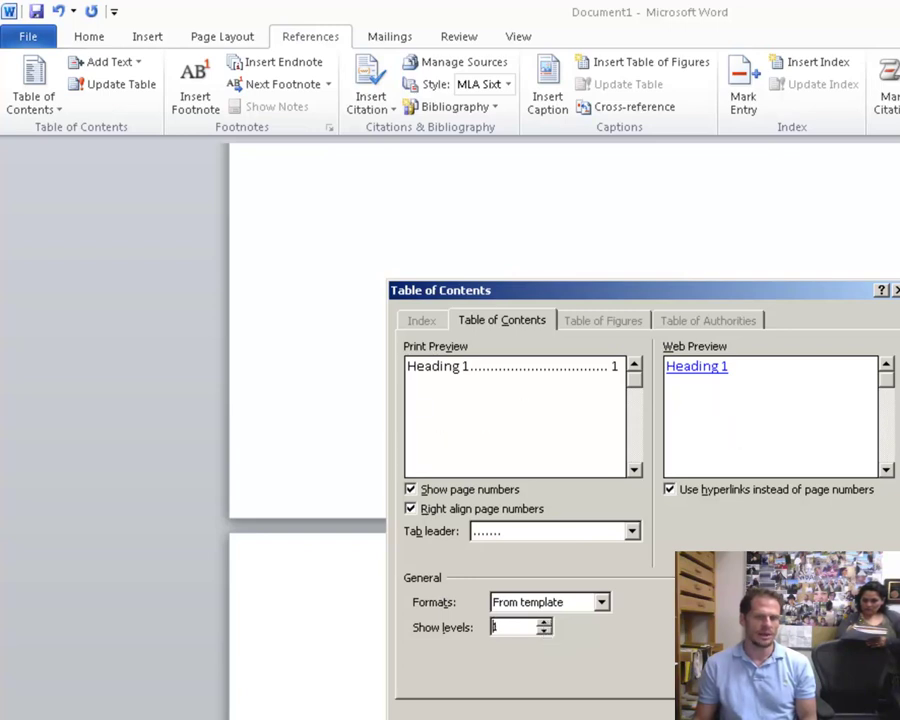
key("Escape")
left_click(58, 108)
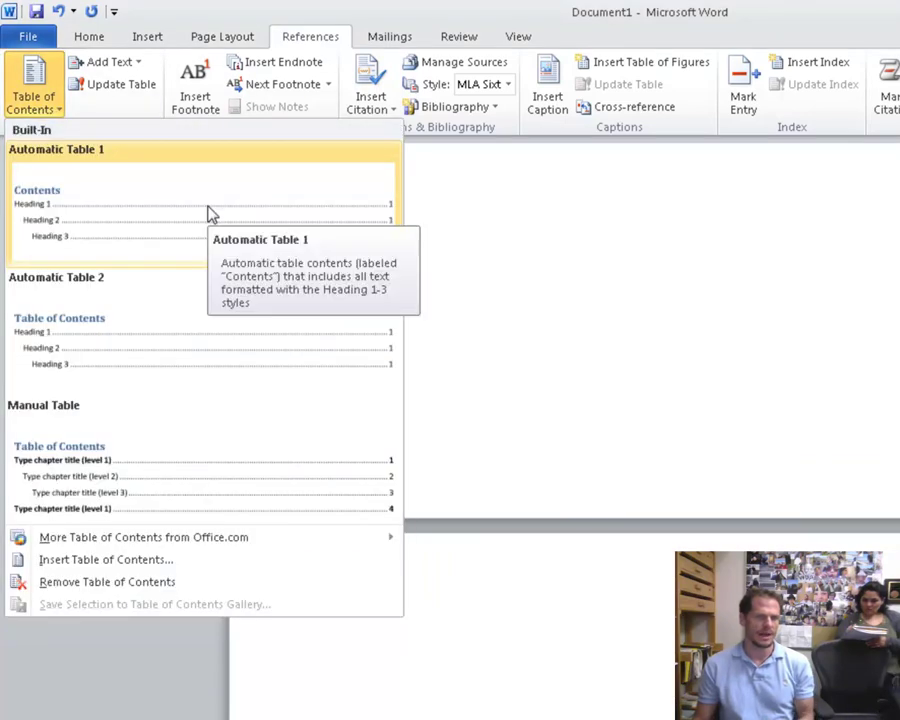
Insert the Automatic Table 2 layout, titled 'Table of Contents', on page two
left_click(205, 337)
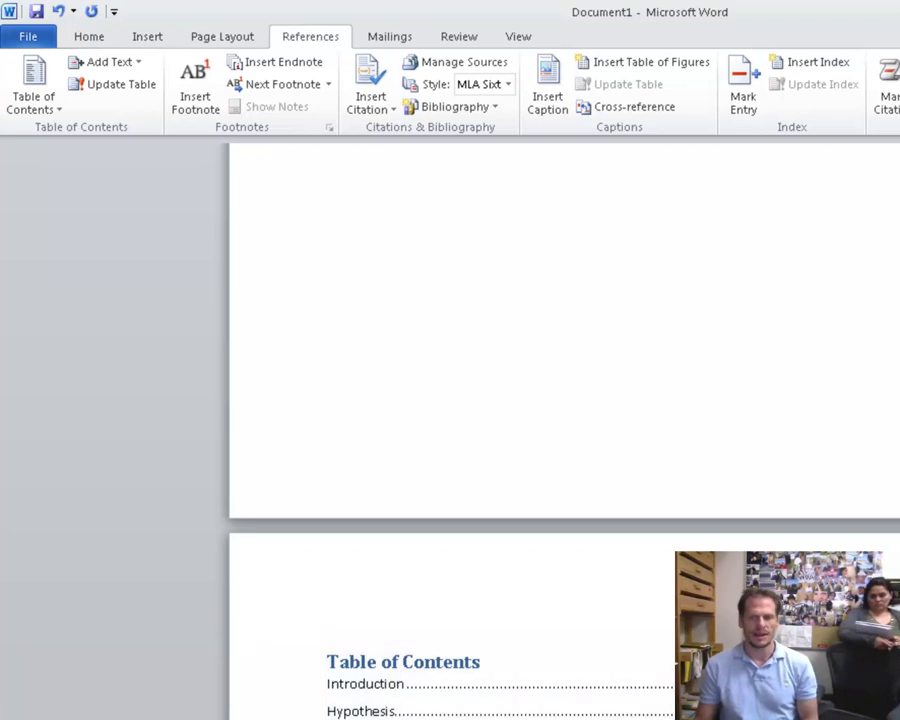
Scroll through the pages to review the new table of contents and headings
scroll(450, 430, "down", 5)
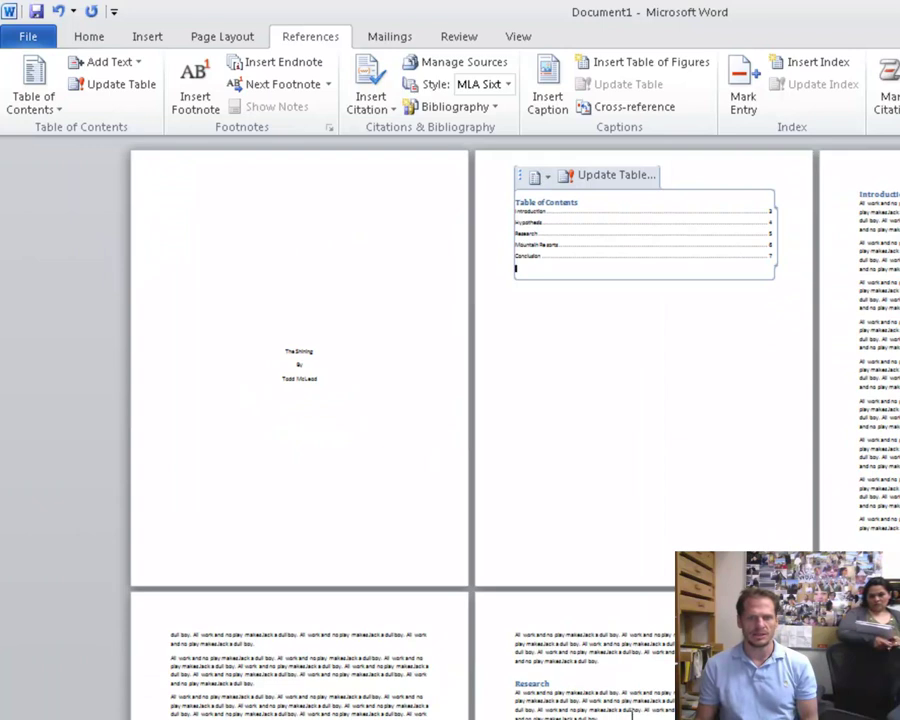
left_click(516, 689)
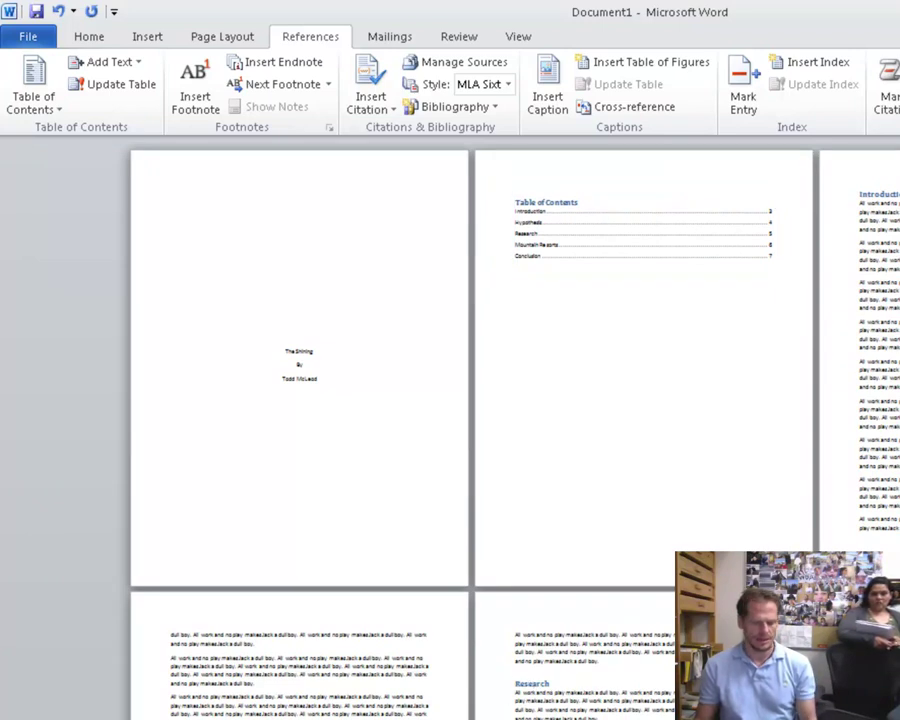
scroll(450, 430, "down", 3)
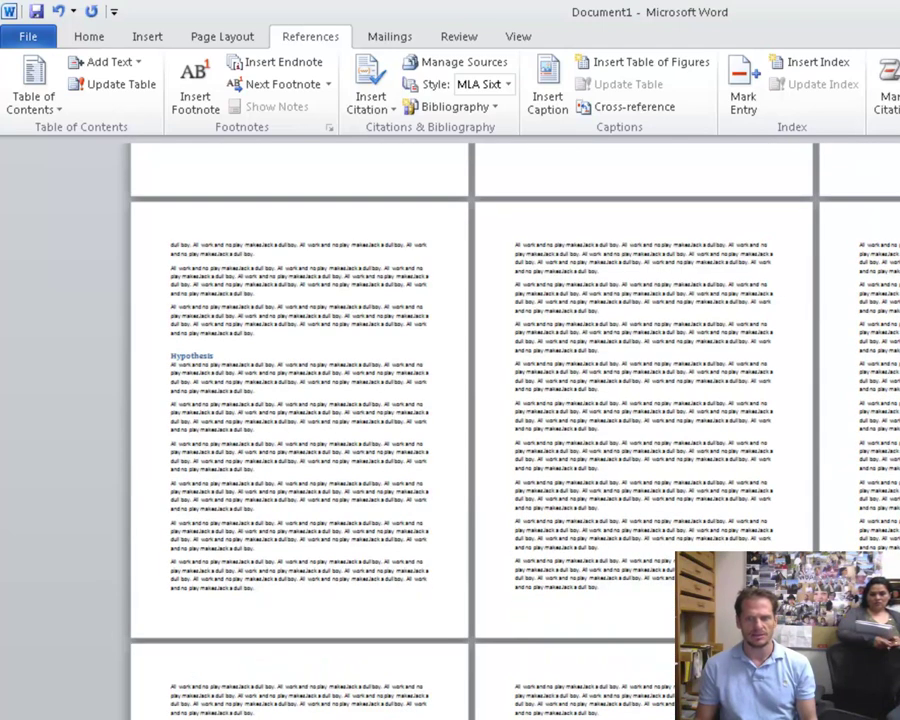
scroll(450, 430, "up", 3)
scroll(450, 430, "down", 4)
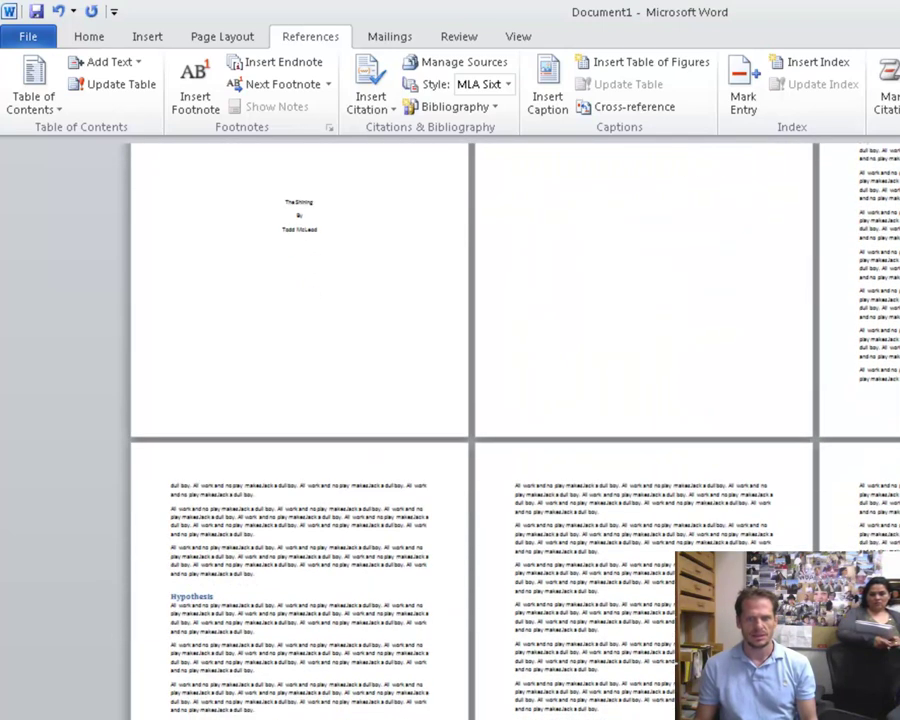
scroll(450, 430, "down", 2)
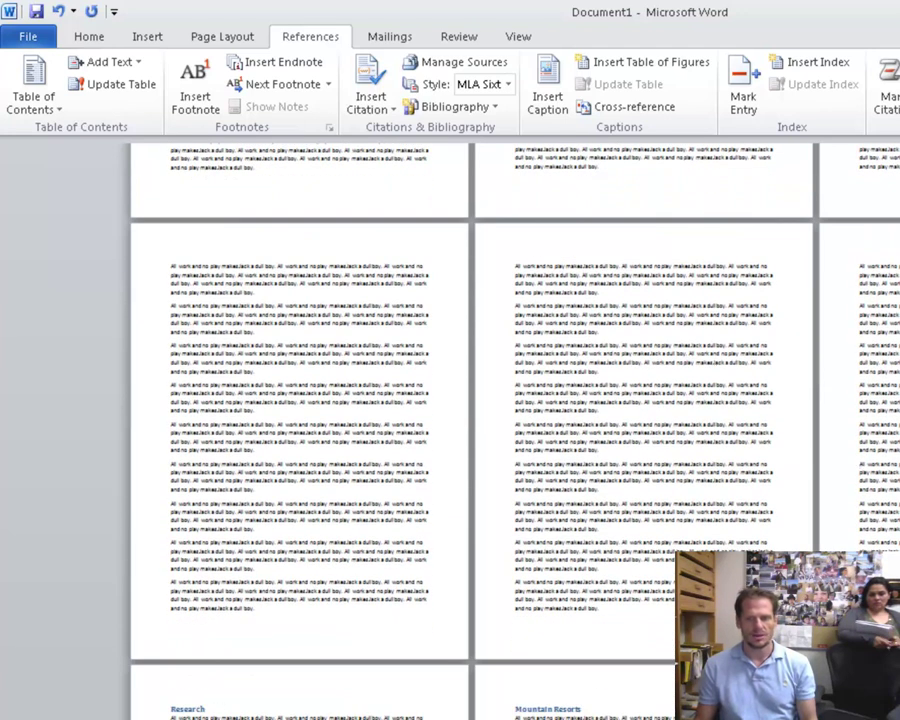
scroll(450, 430, "up", 5)
scroll(600, 430, "up", 15)
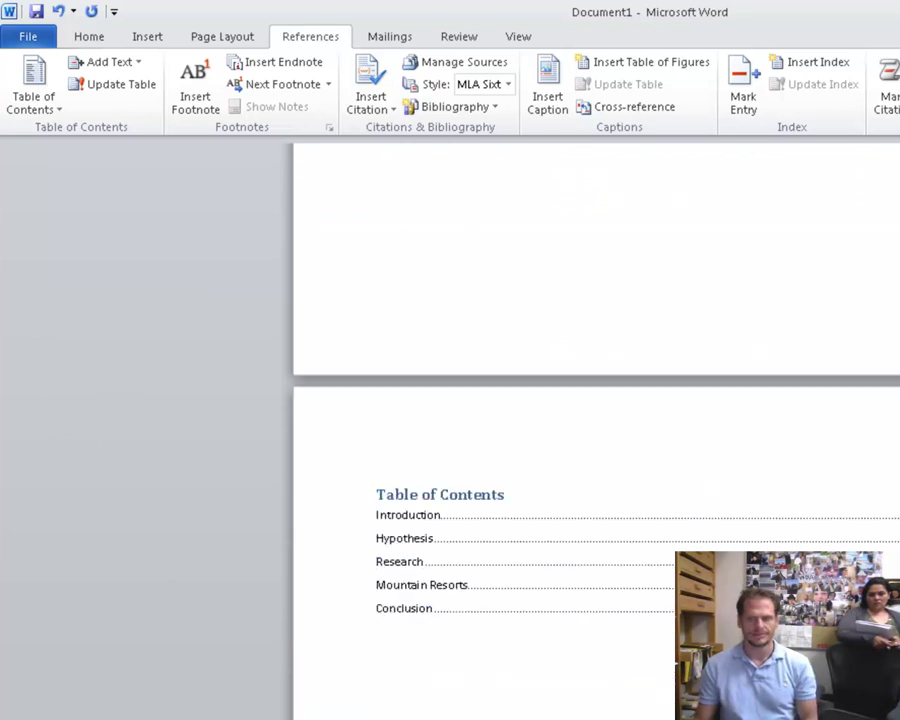
scroll(600, 430, "up", 10)
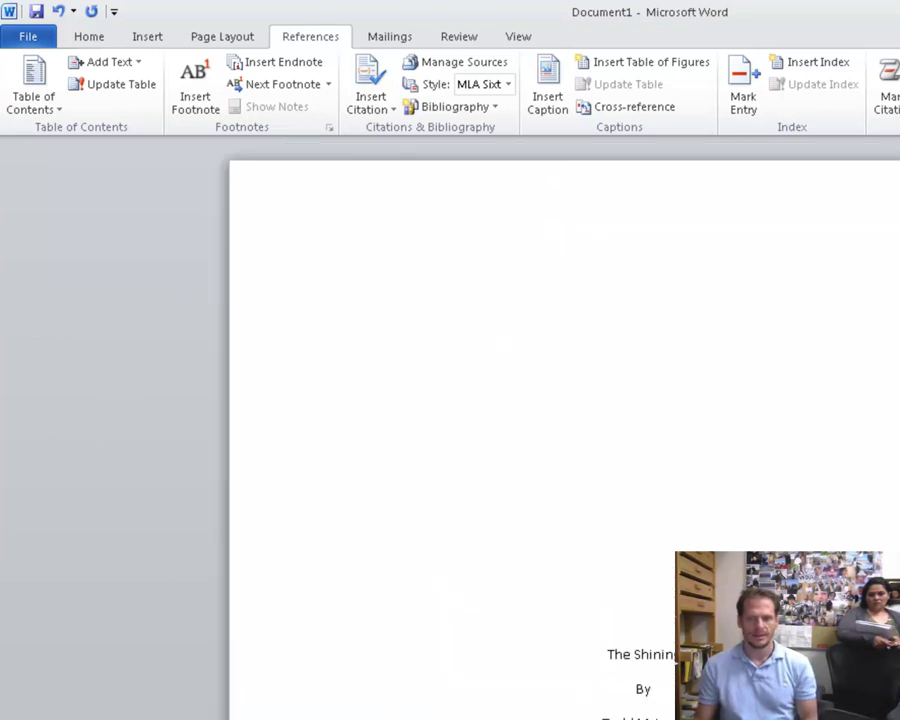
scroll(364, 508, "down", 10)
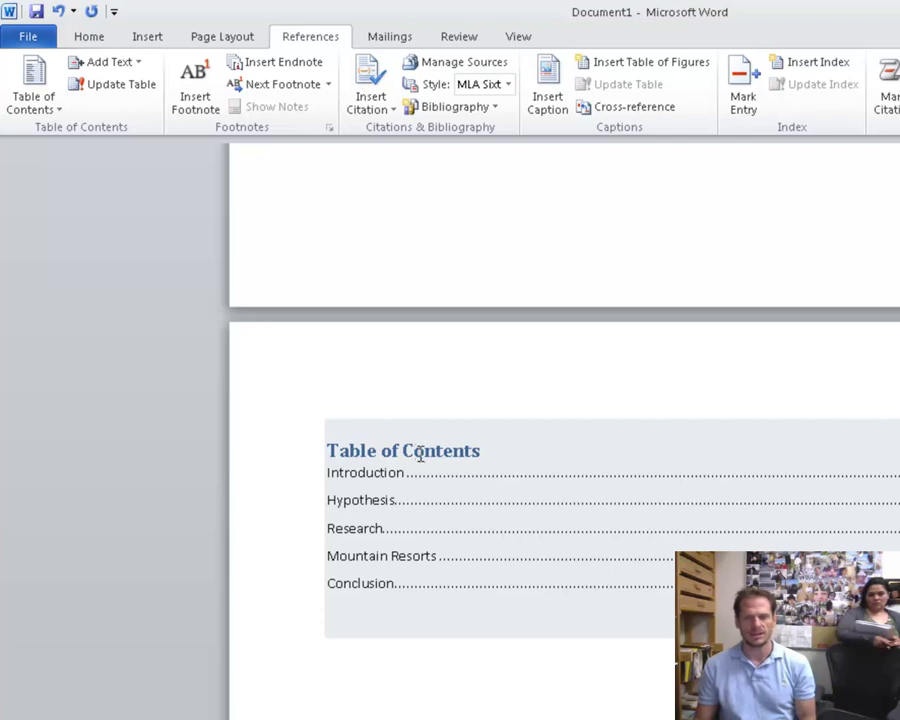
Update the entire table of contents so it lists all five headings
left_click(416, 405)
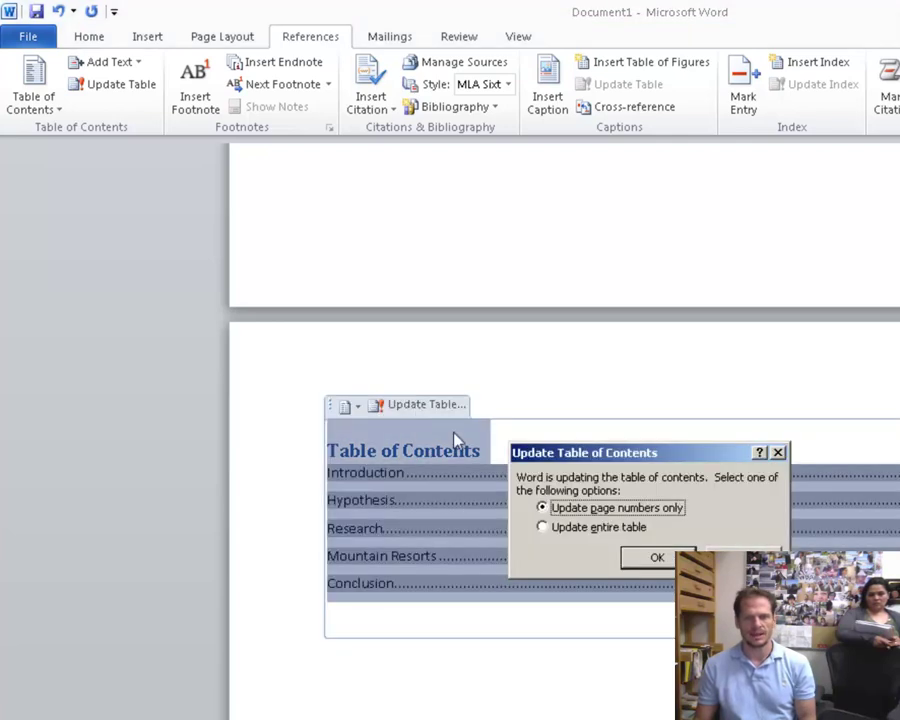
left_click(606, 528)
left_click(656, 557)
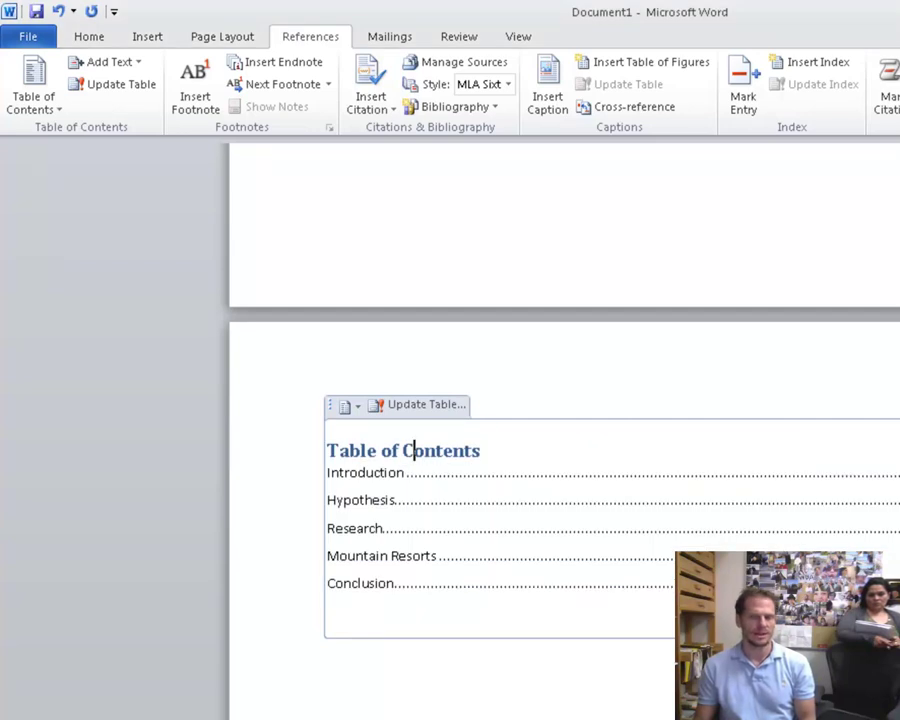
left_click(522, 645)
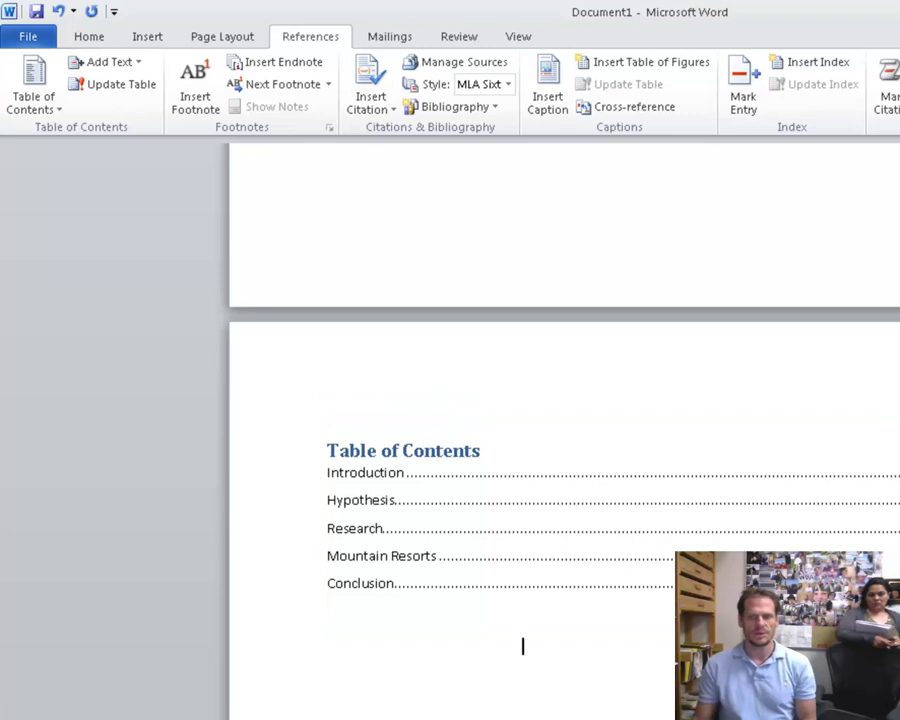
From the Hypothesis heading, modify Heading 1 to a red font with Automatically update enabled
scroll(522, 645, "down", 15)
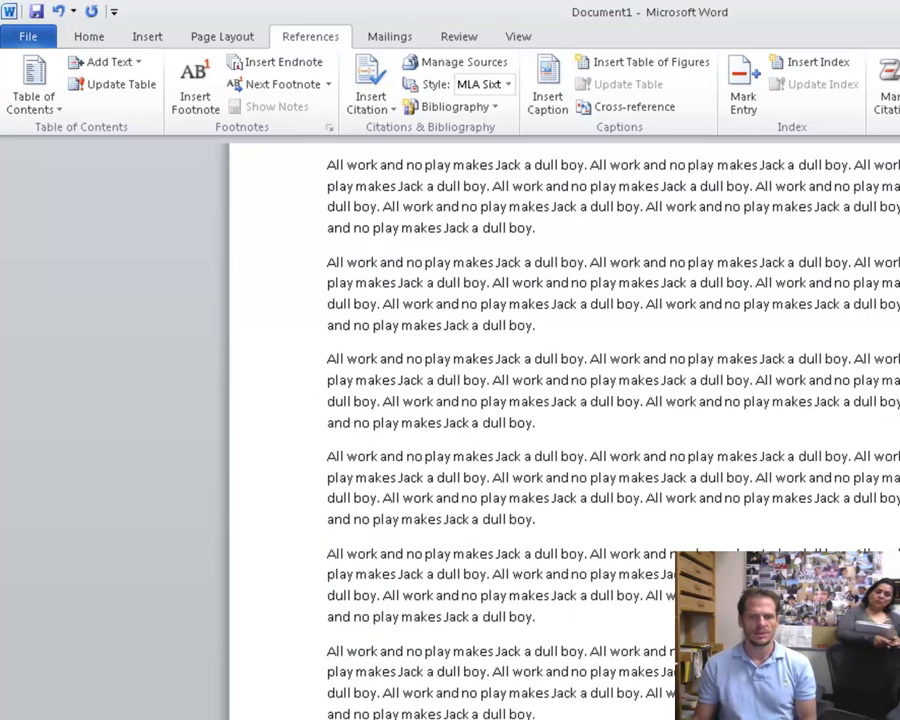
scroll(532, 552, "down", 6)
left_click(403, 585)
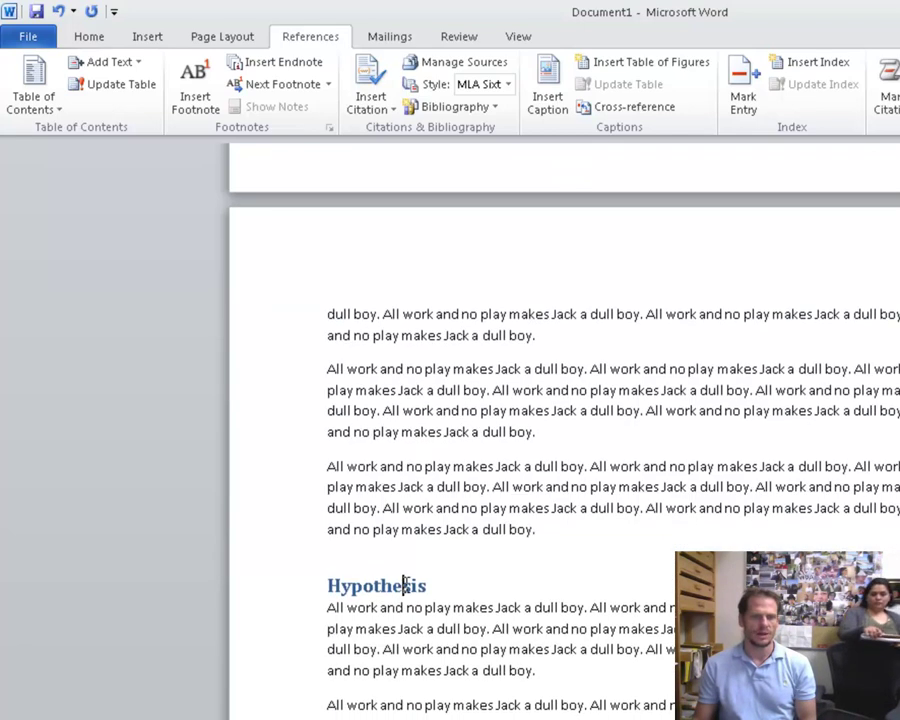
left_click_drag(444, 588, 345, 588)
left_click(374, 585)
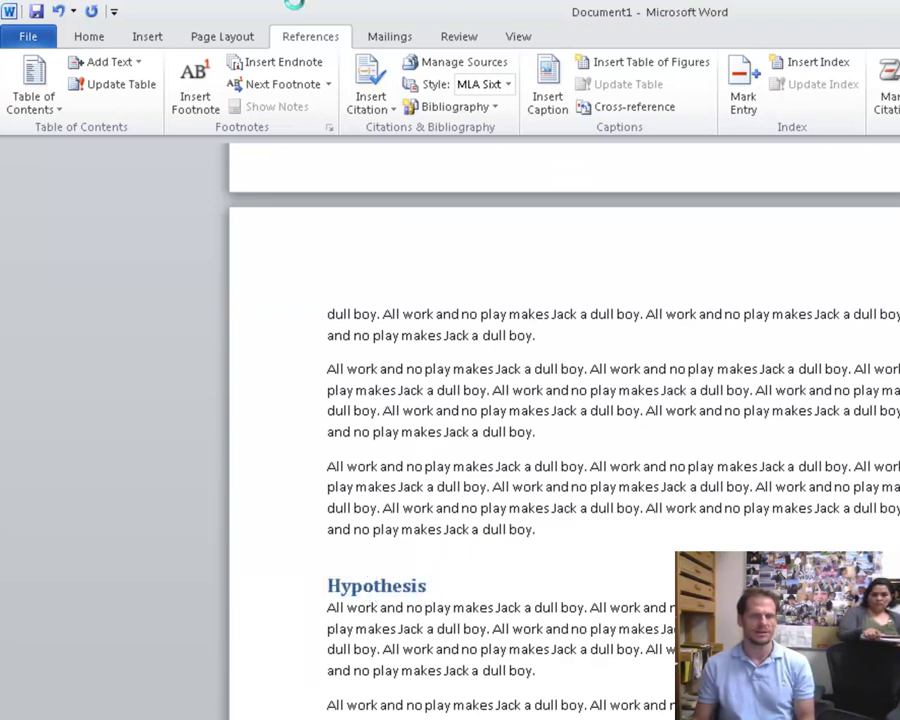
left_click(89, 37)
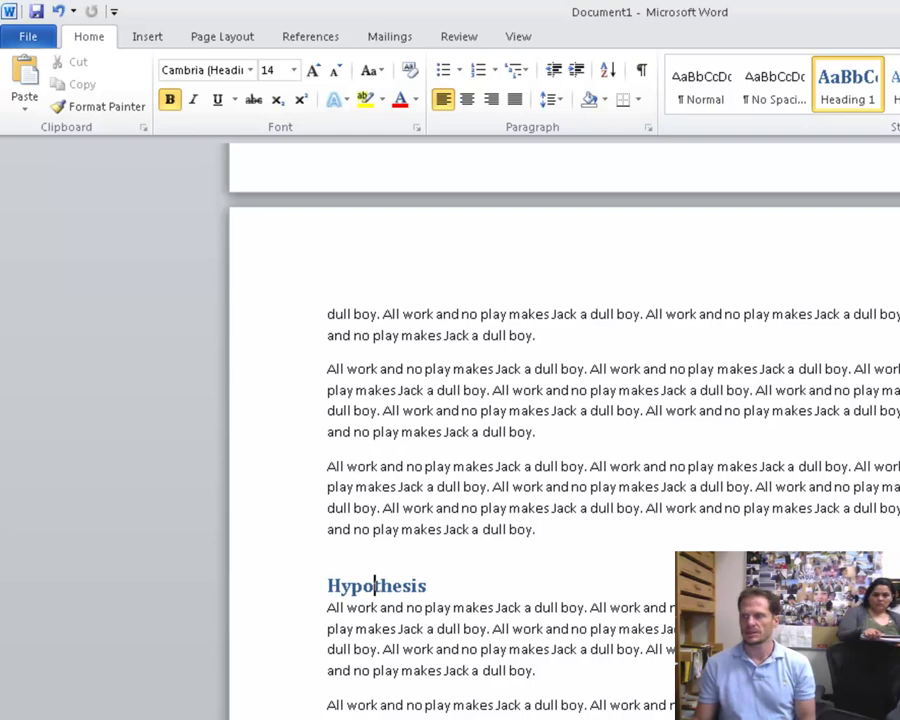
scroll(500, 430, "right", 2)
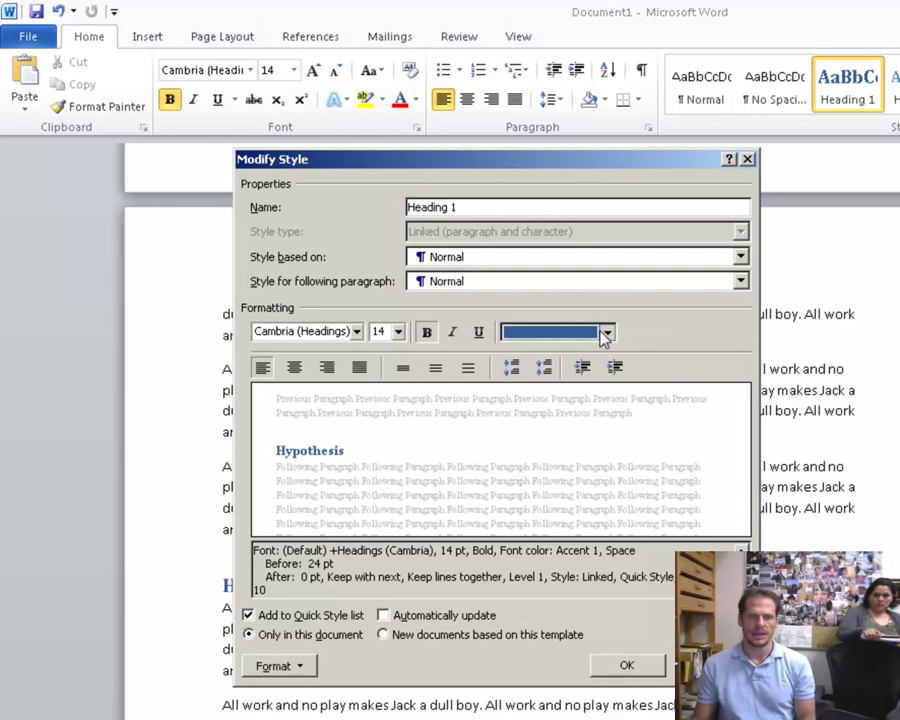
left_click(606, 332)
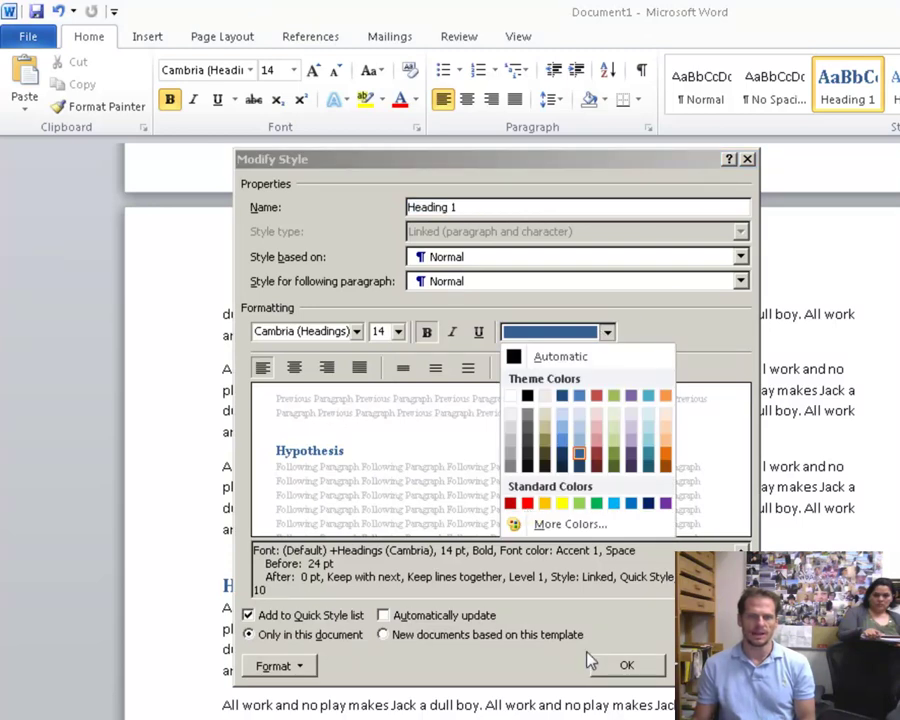
left_click(527, 503)
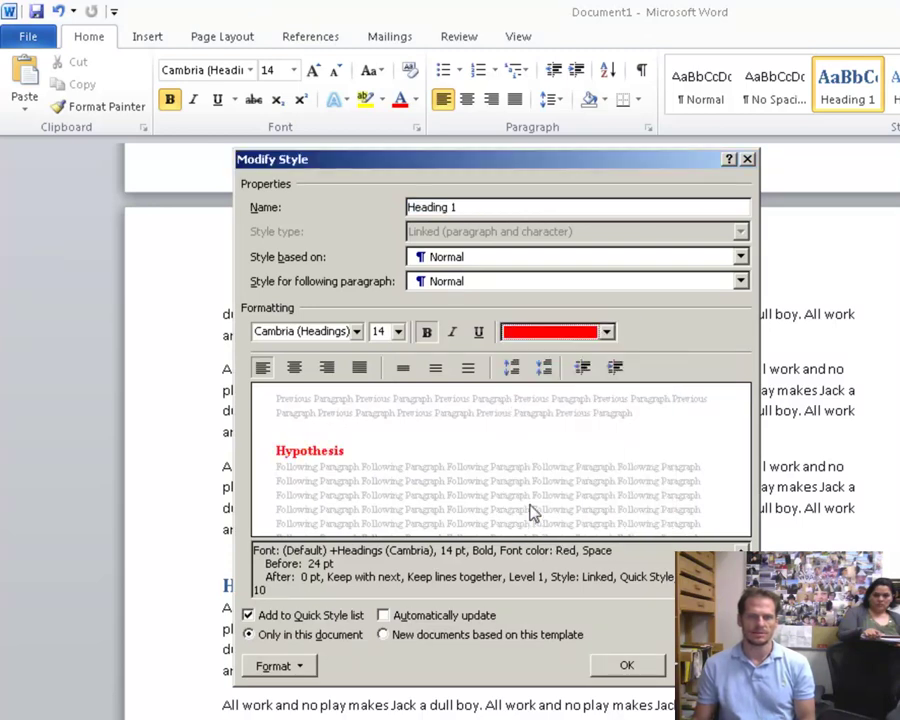
left_click(452, 617)
left_click(627, 666)
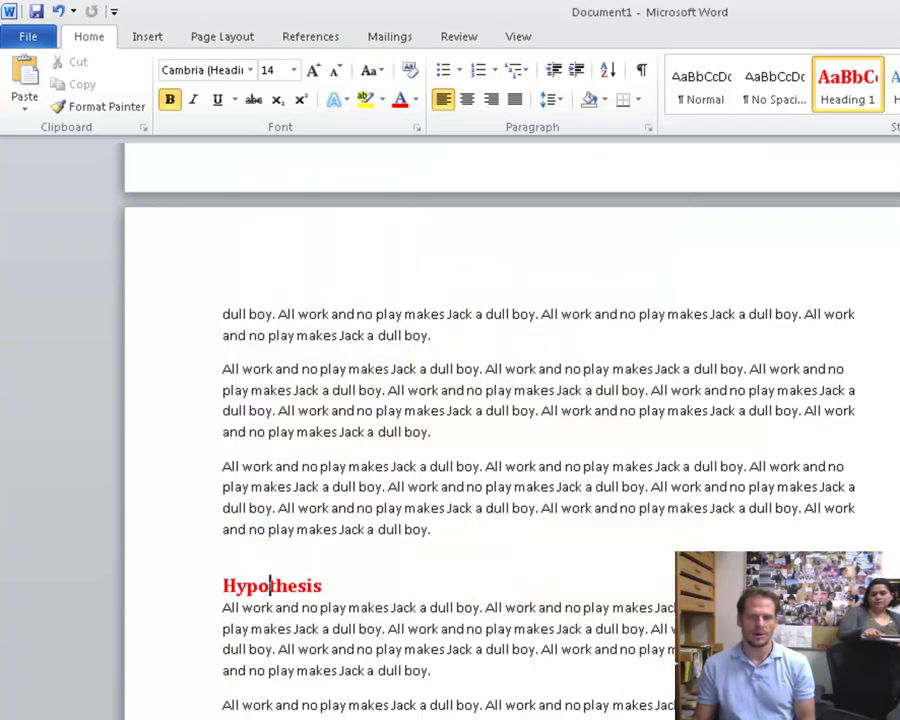
Delete the selected paragraphs on page 6
scroll(620, 418, "down", 5)
scroll(611, 324, "down", 1)
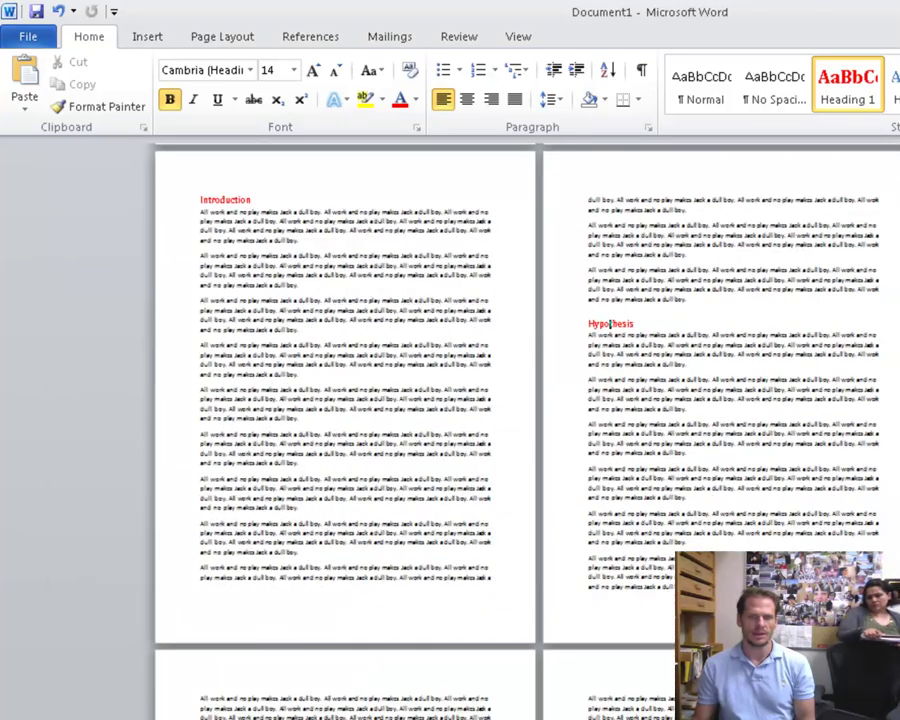
scroll(611, 324, "down", 4)
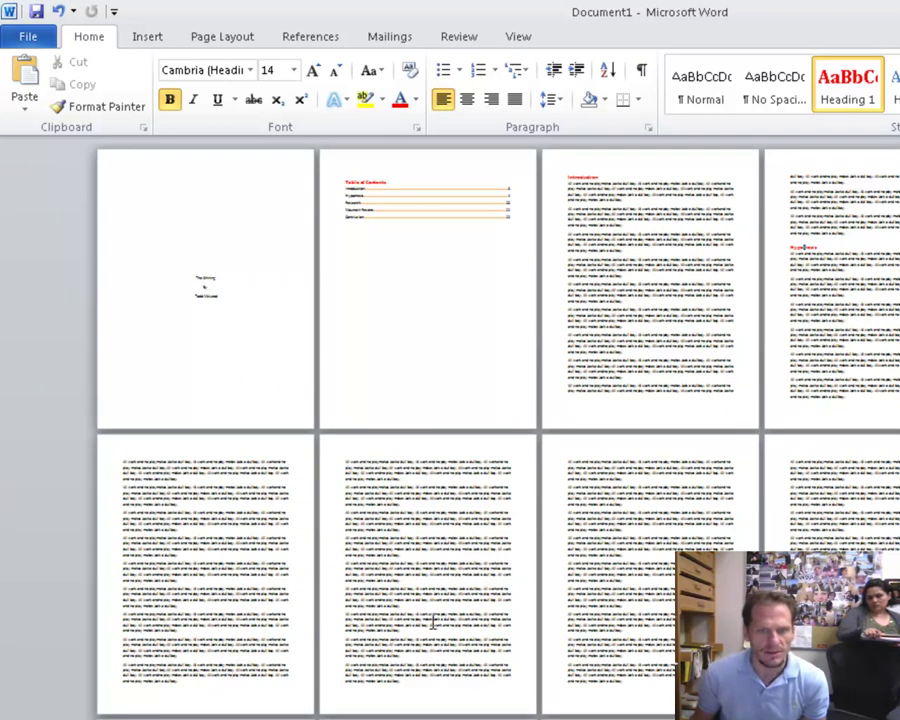
left_click_drag(432, 622, 122, 462)
left_click(175, 500)
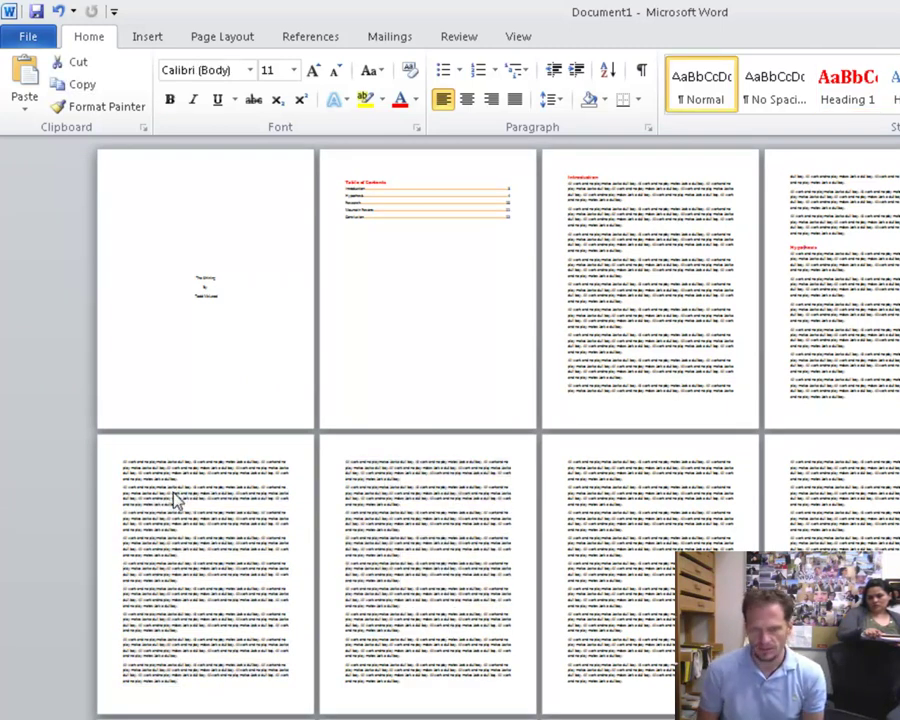
left_click_drag(410, 607, 341, 470)
key("Delete")
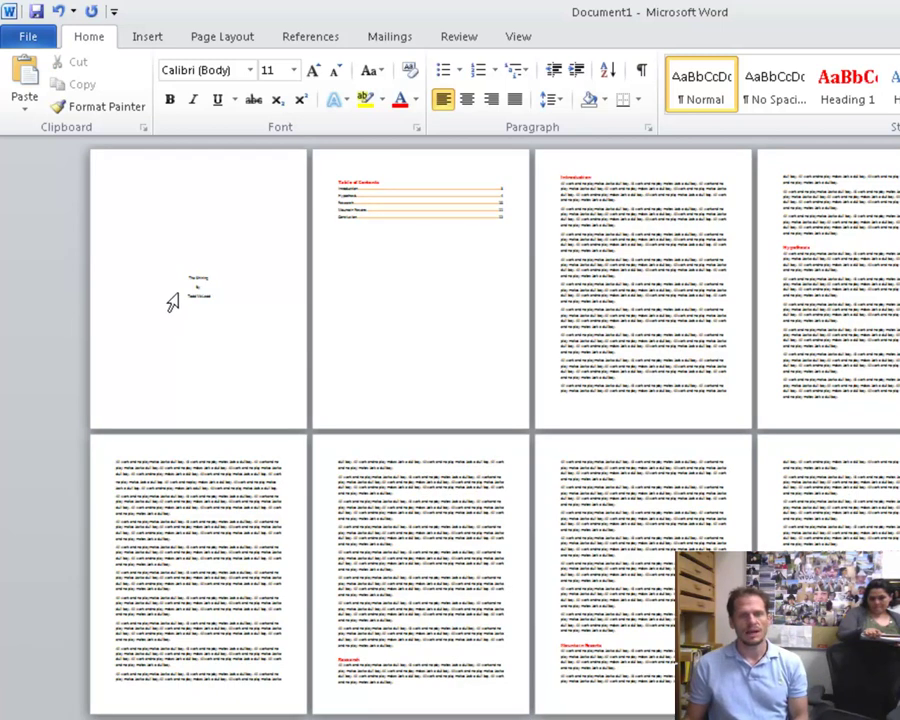
Click in and out of the table of contents, then bring up the References tab
left_click(378, 203)
left_click(589, 183)
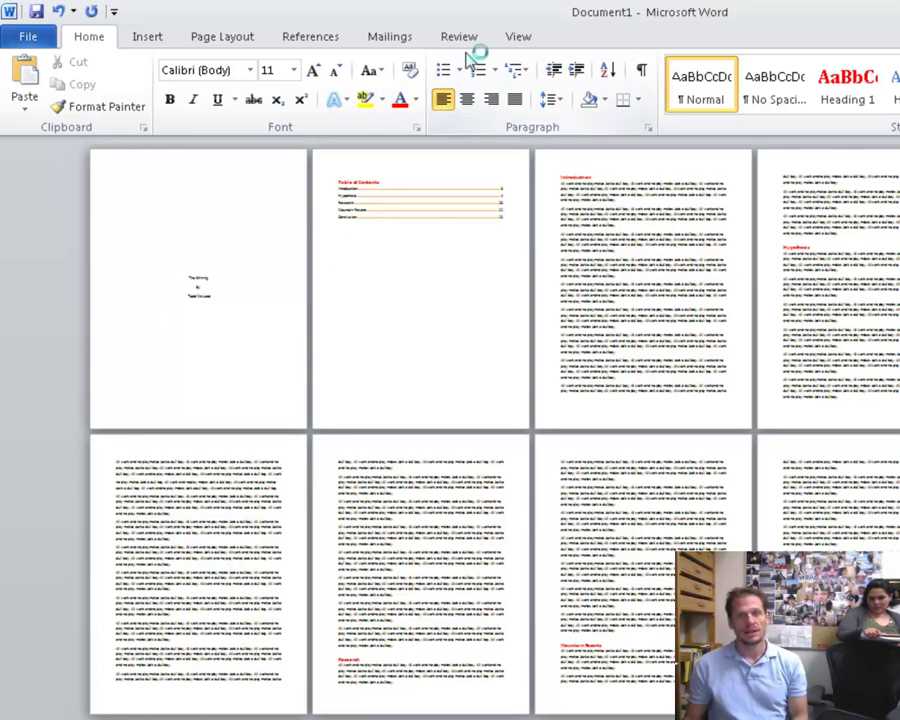
left_click(322, 40)
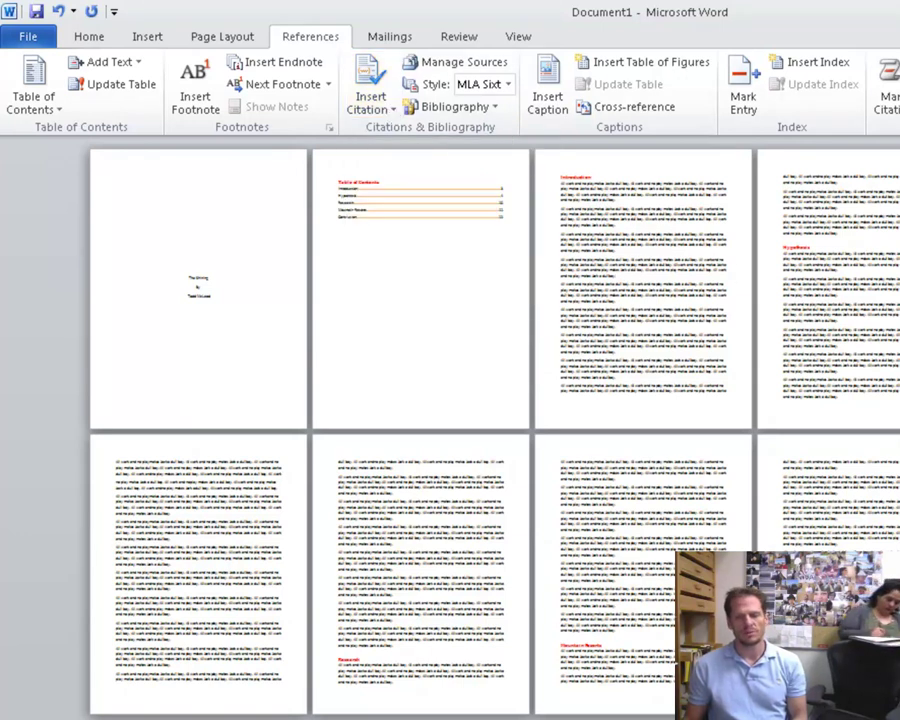
Put quotation marks at the end and start of the fourth Introduction paragraph
scroll(495, 430, "up", 8)
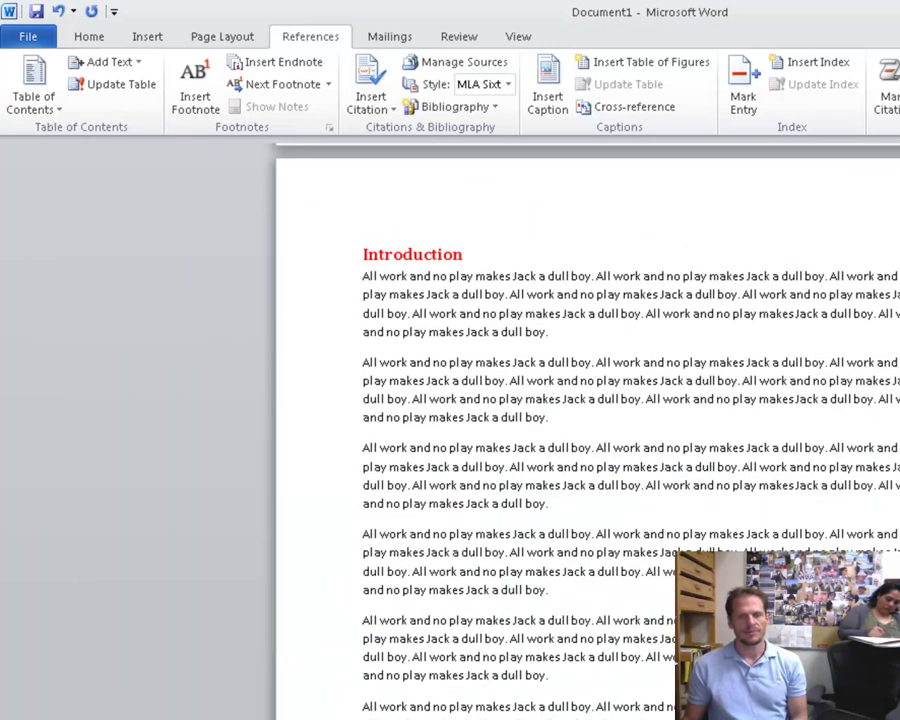
type("\"")
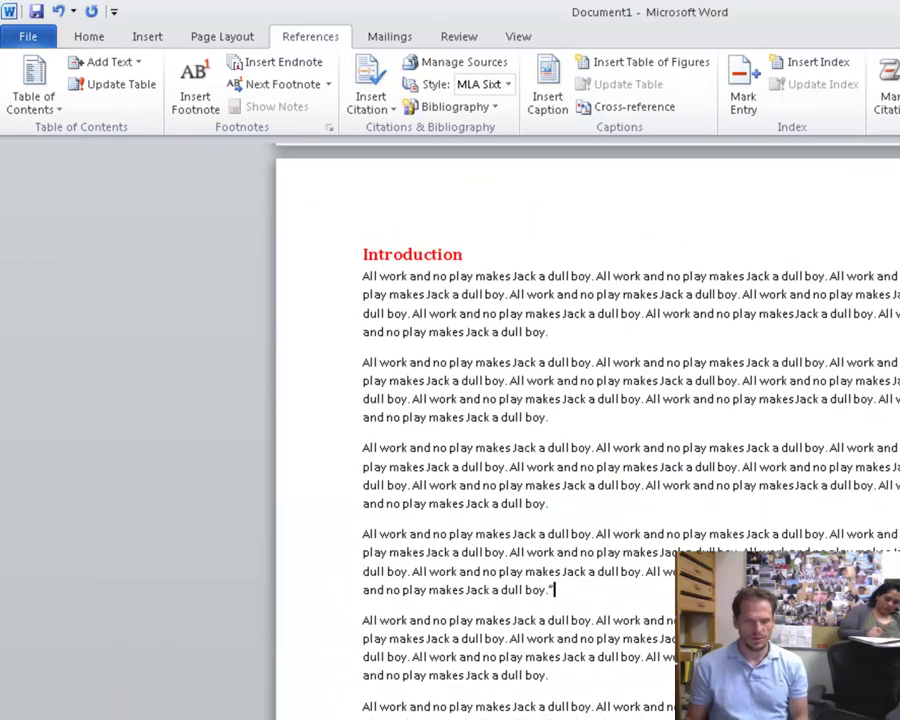
left_click(362, 533)
type("\"")
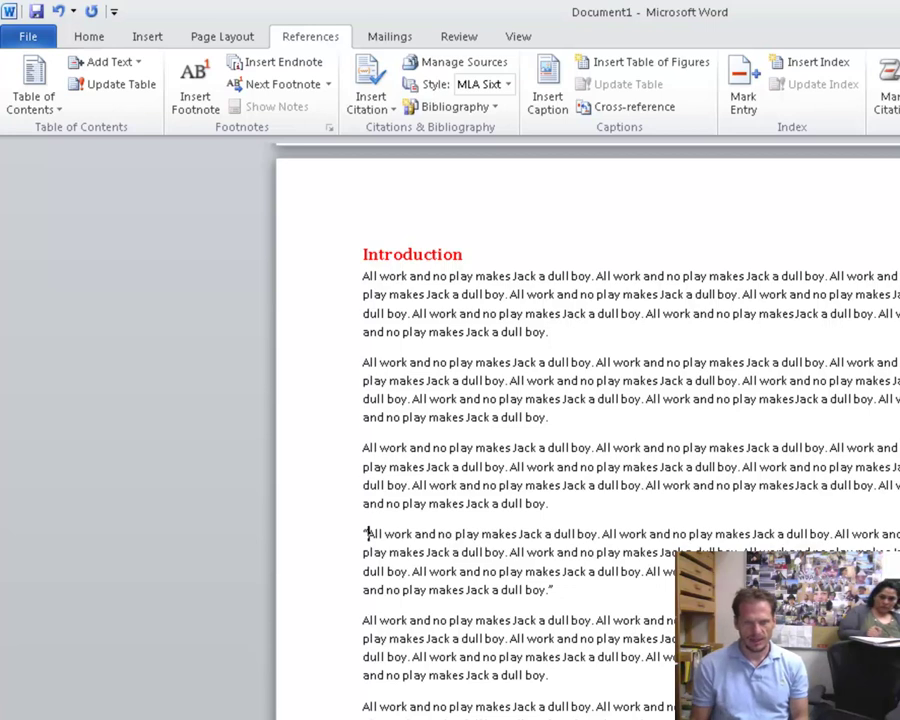
left_click(572, 590)
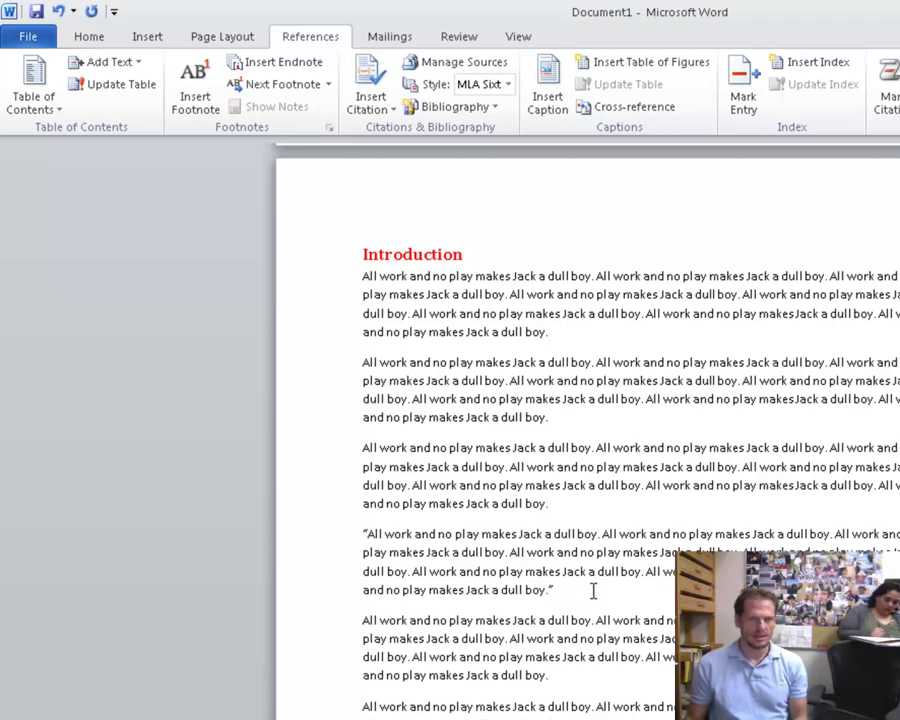
left_click(384, 112)
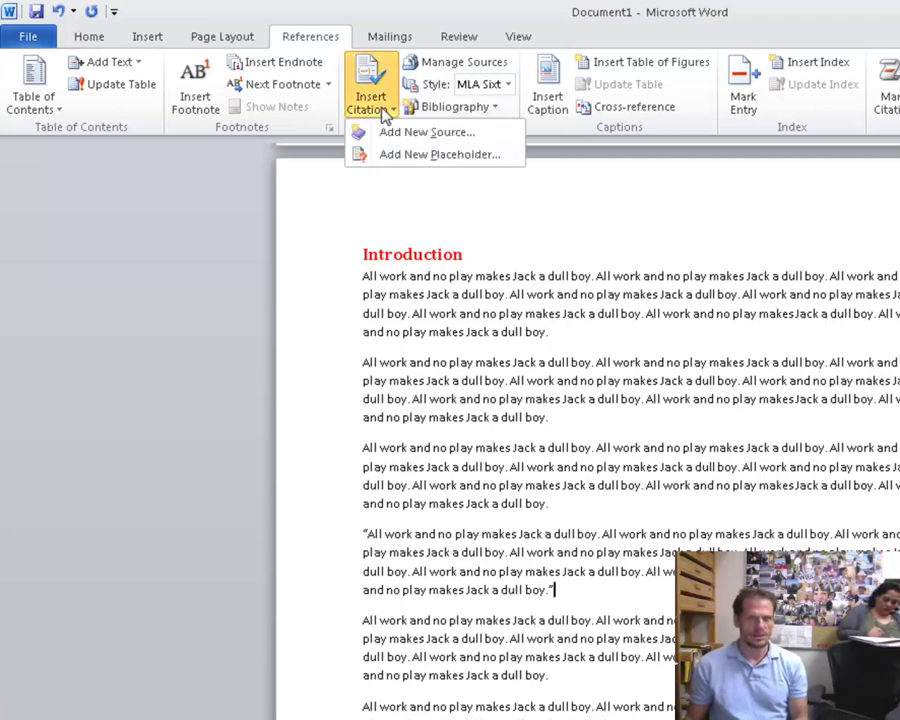
Add a new Article in a Periodical source with the author's name and title 'The Shining as Literature'
left_click(433, 131)
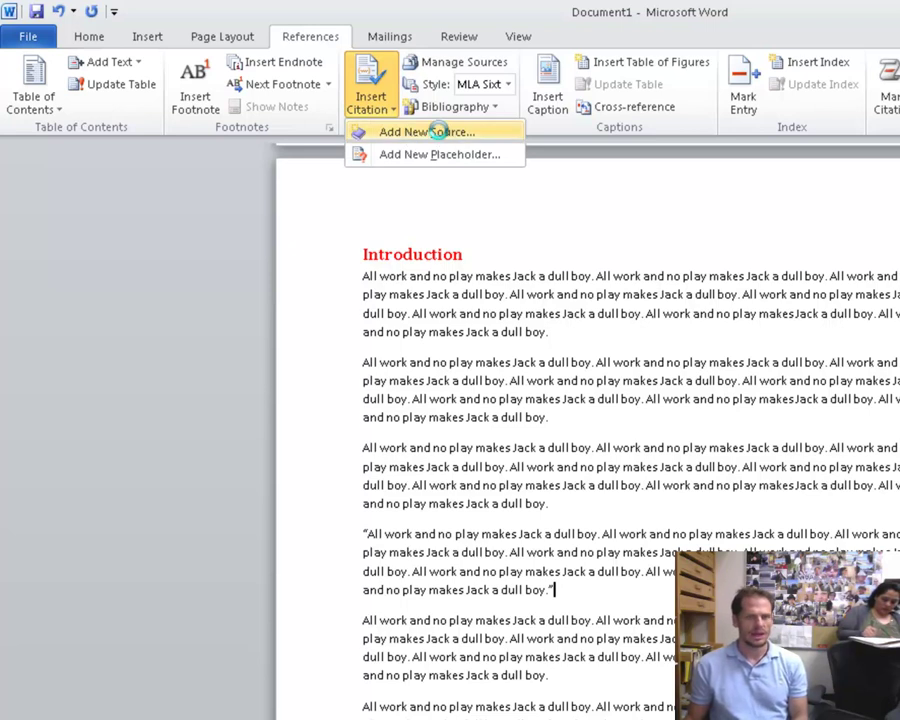
left_click(655, 382)
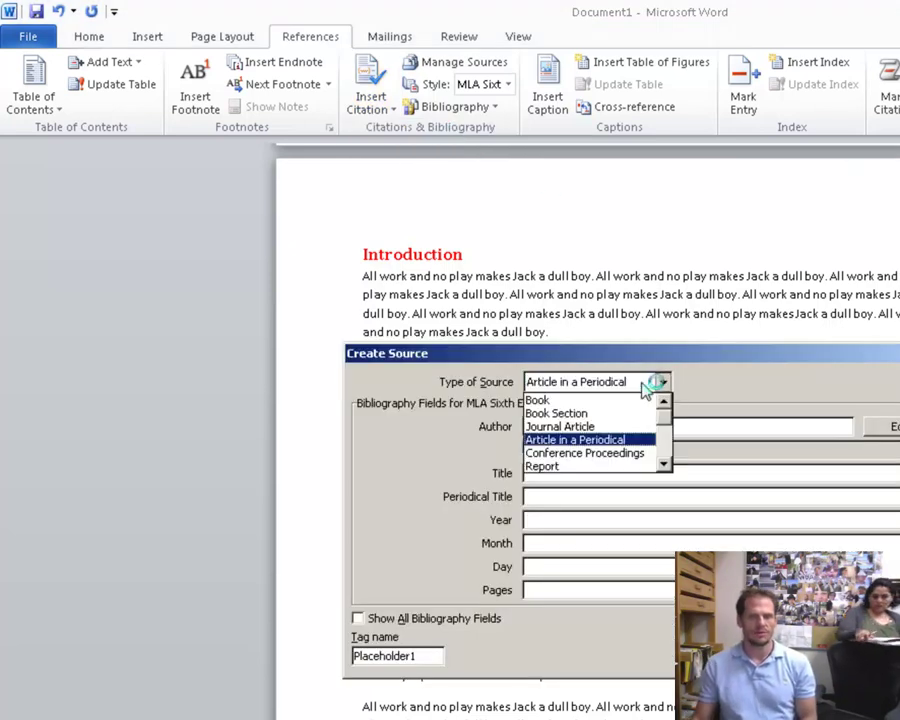
left_click(648, 388)
left_click(614, 426)
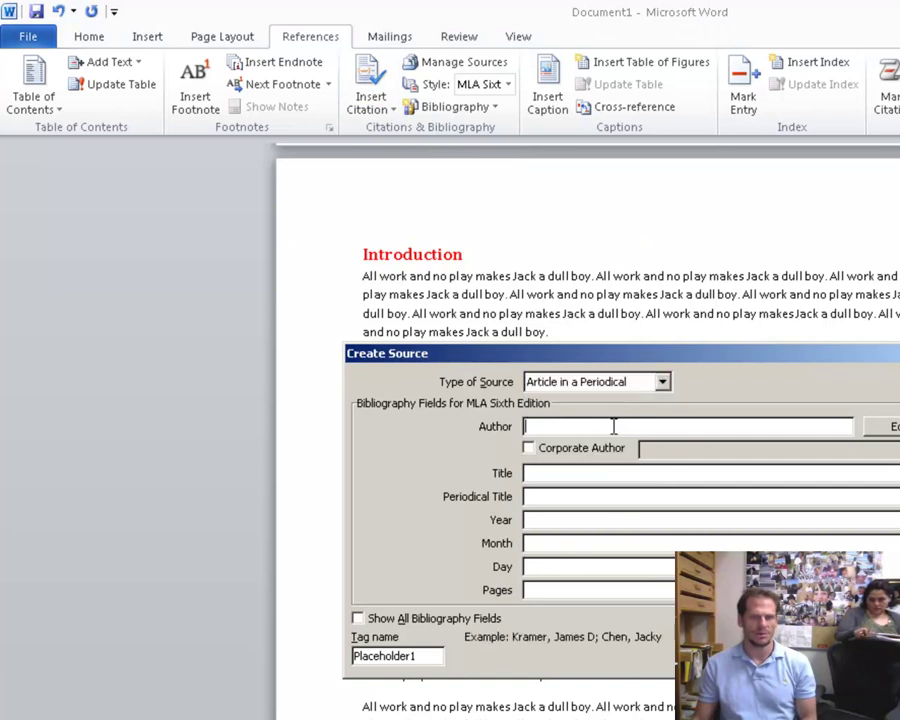
type("John ")
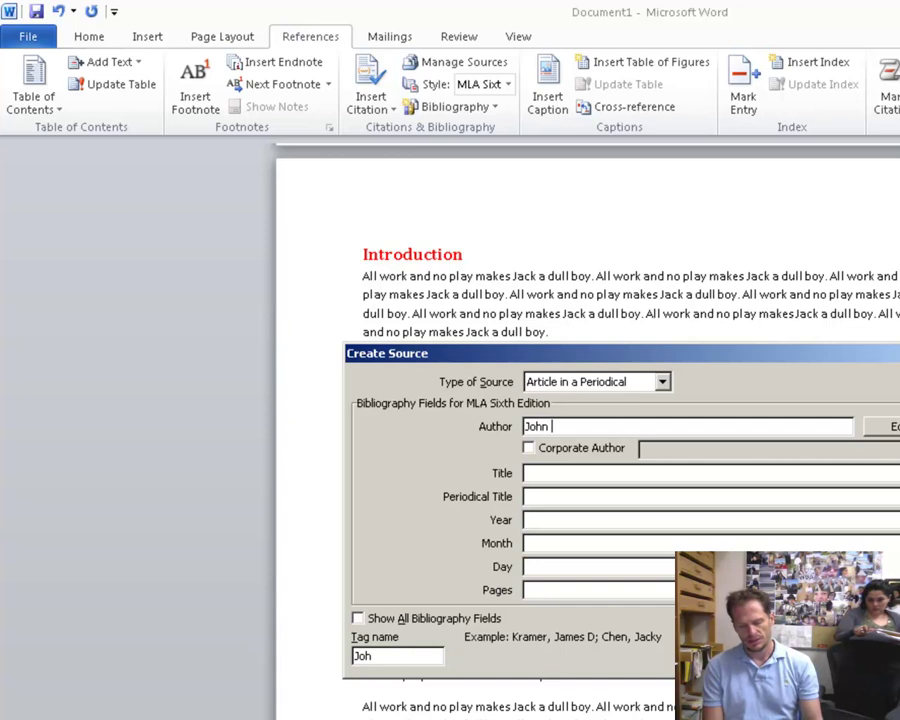
type("JingleH")
key("BackSpace")
type("him")
key("BackSpace")
key("BackSpace")
key("BackSpace")
key("BackSpace")
key("BackSpace")
key("BackSpace")
key("BackSpace")
key("BackSpace")
key("BackSpace")
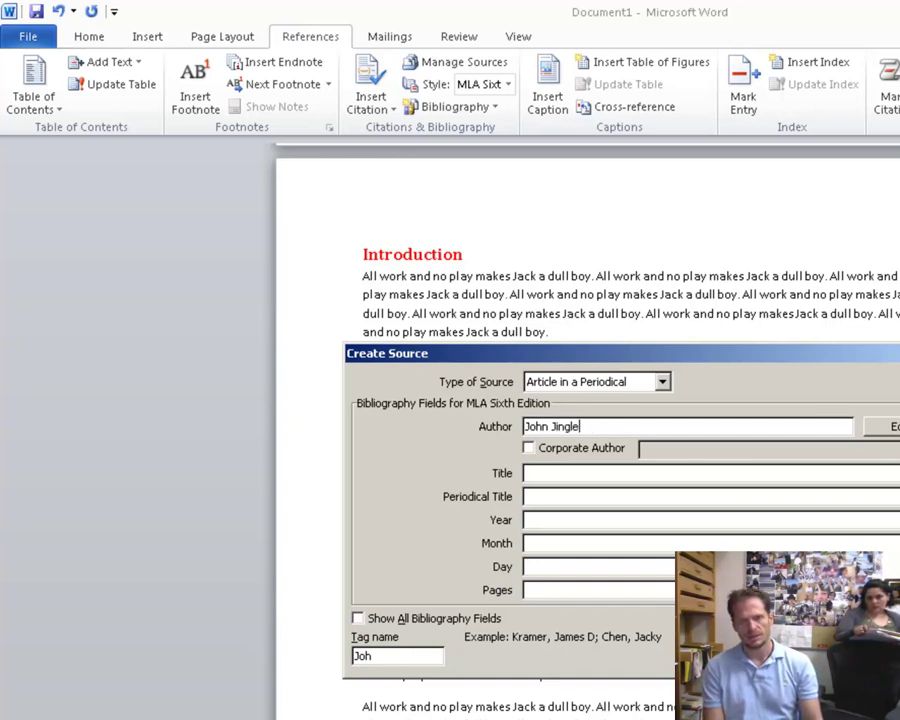
type("Jo")
key("Tab")
key("Tab")
key("Tab")
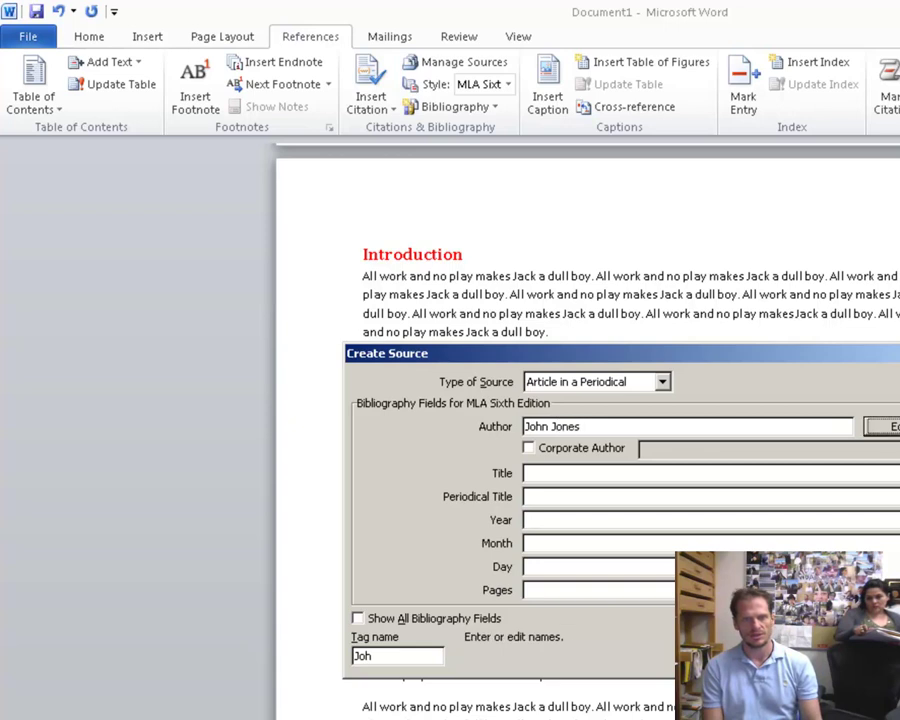
type("Stepho")
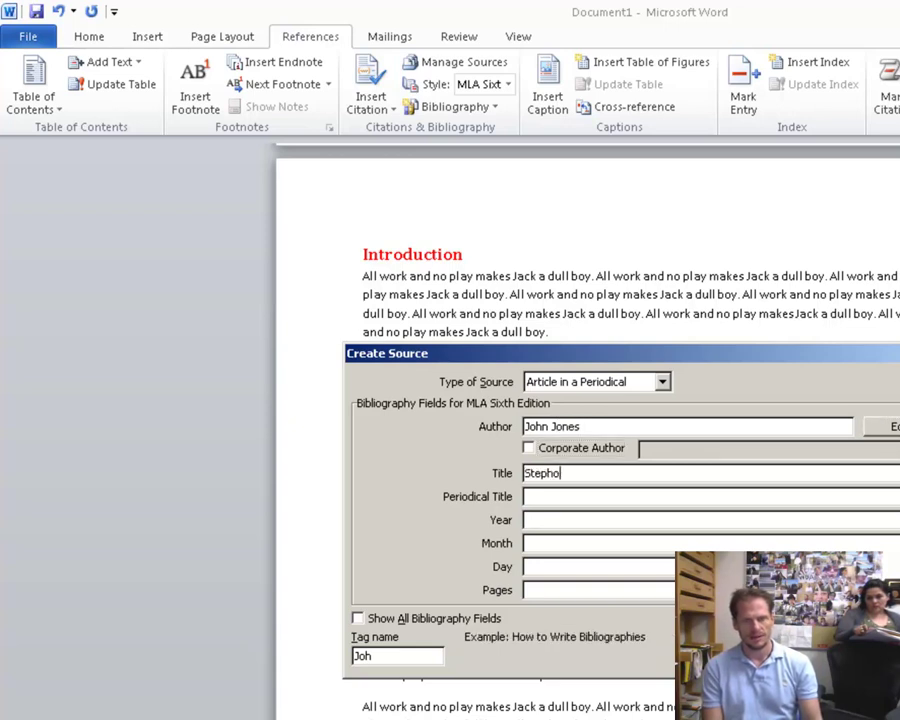
key("BackSpace")
key("BackSpace")
key("BackSpace")
key("BackSpace")
key("BackSpace")
type("Th")
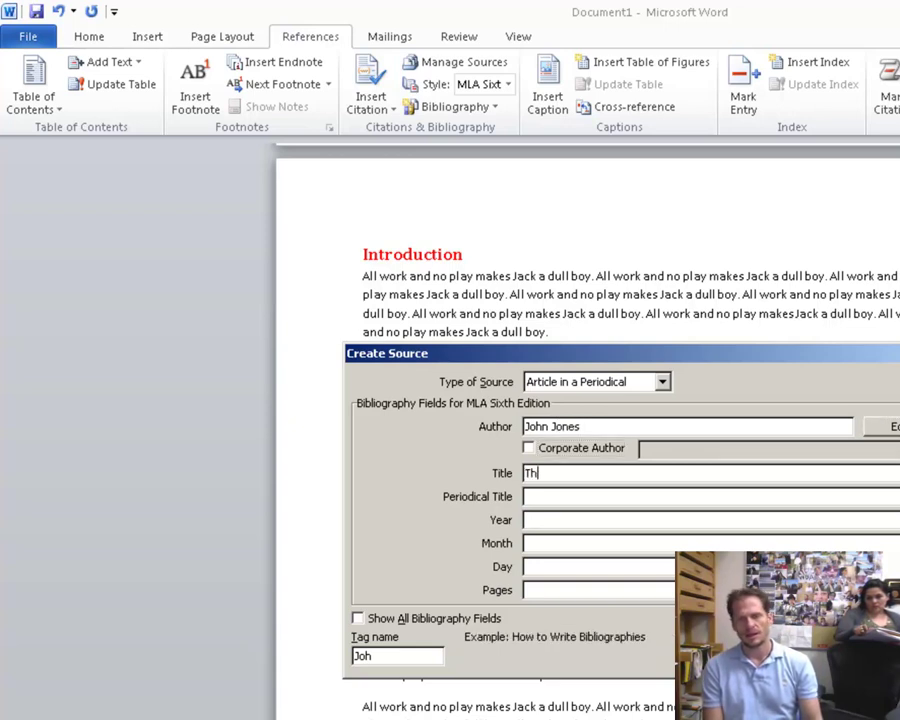
type("e Shining as Literature")
Fill in periodical 'Newsweeks', 2010, February 6, pages 38-42, and insert the citation
key("Tab")
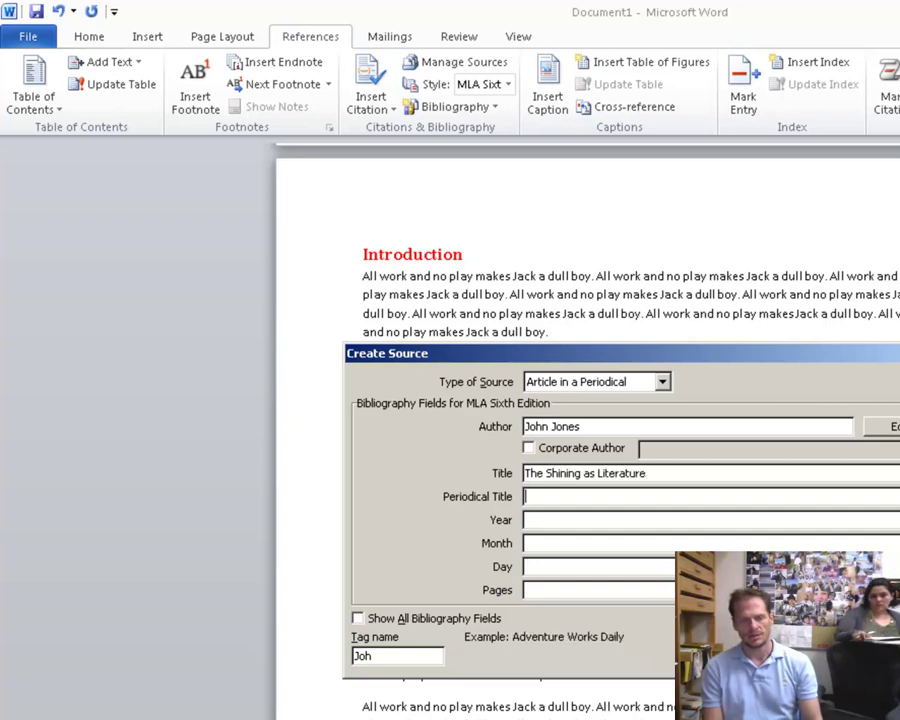
type("Newsweeks")
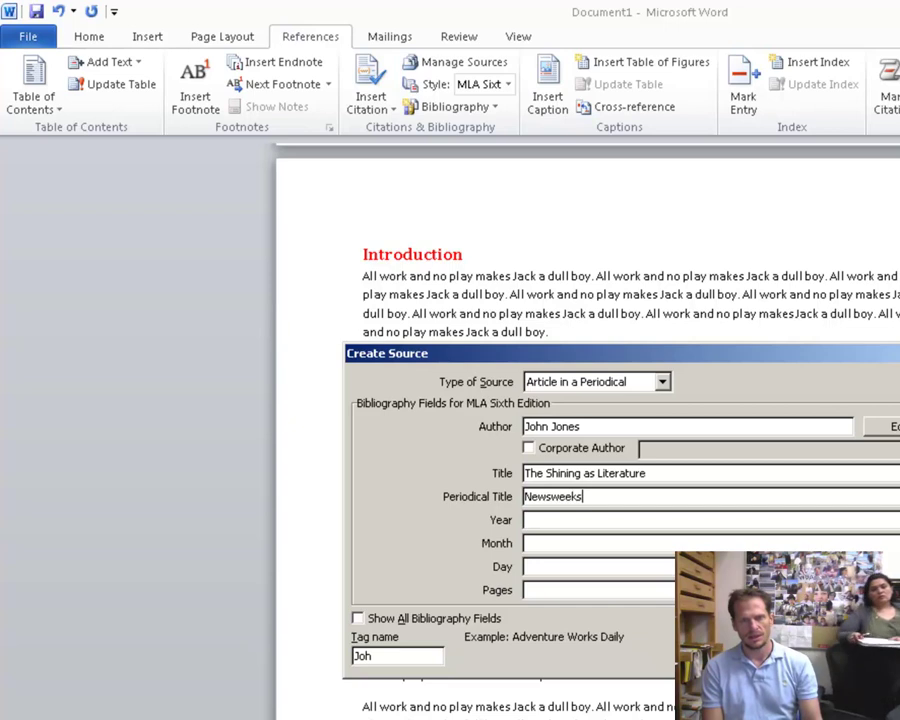
key("Tab")
type("2010")
key("Tab")
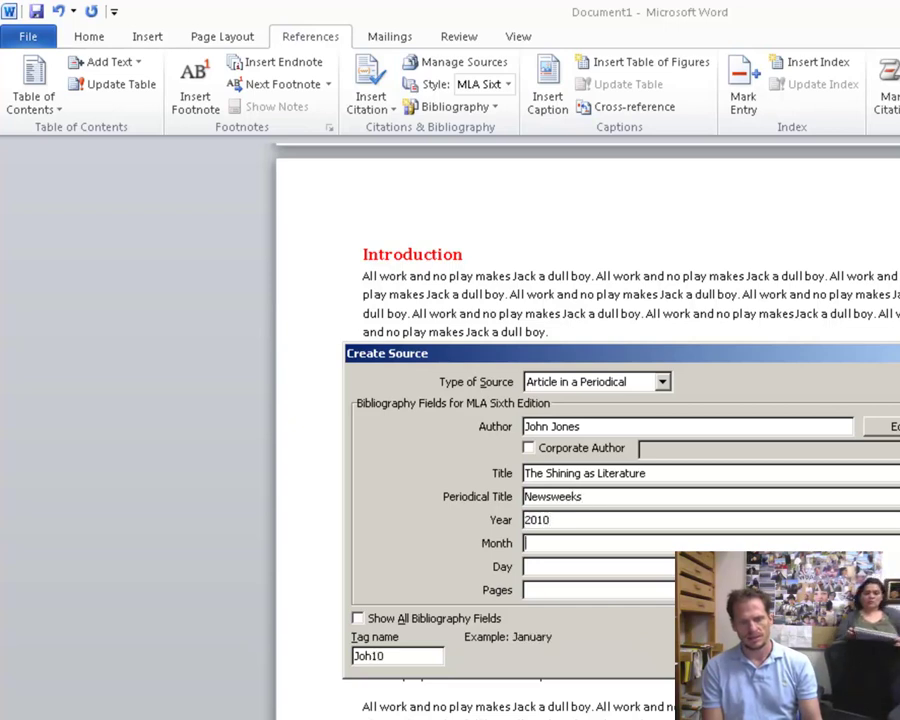
type("Febraua")
key("BackSpace")
key("BackSpace")
key("BackSpace")
type("uyar")
key("BackSpace")
key("BackSpace")
type("ary")
key("Tab")
type("6")
key("Tab")
type("38-42")
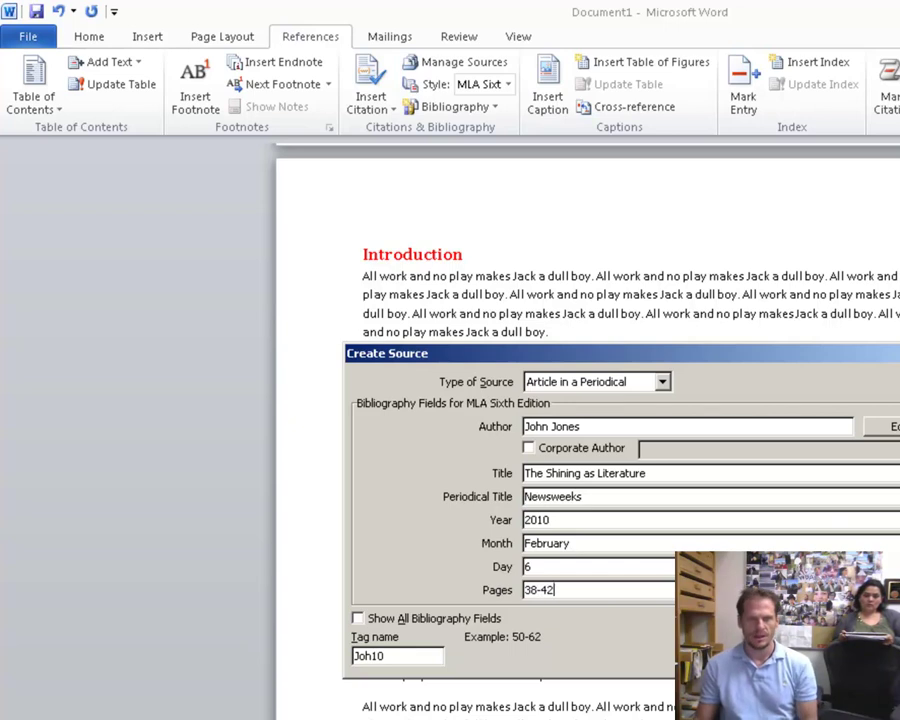
key("Return")
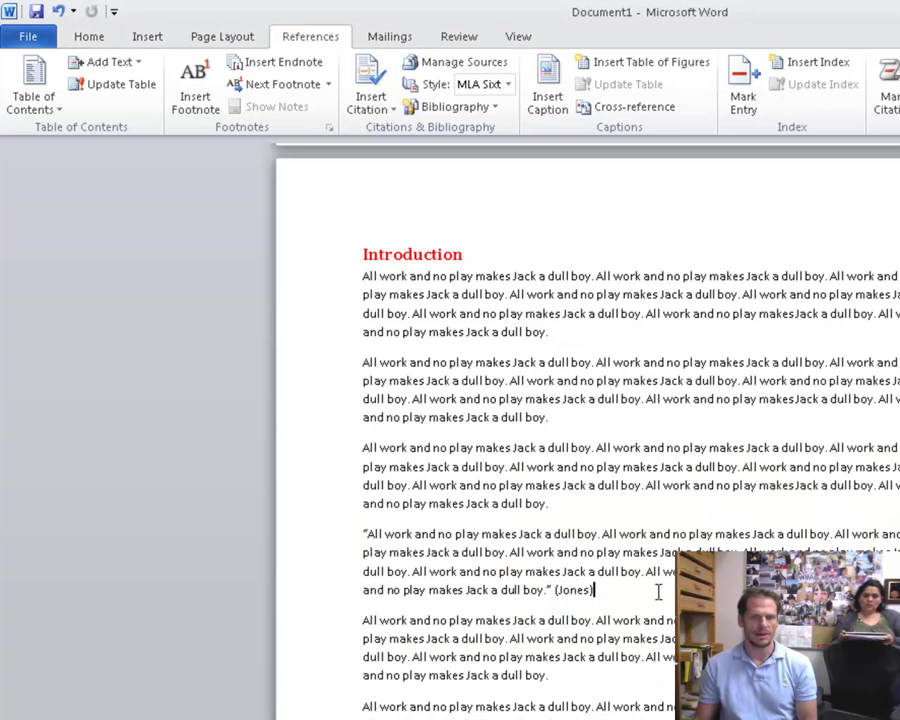
Set the citation style to APA Fifth Edition, comparing briefly against MLA Sixth Edition
left_click(508, 85)
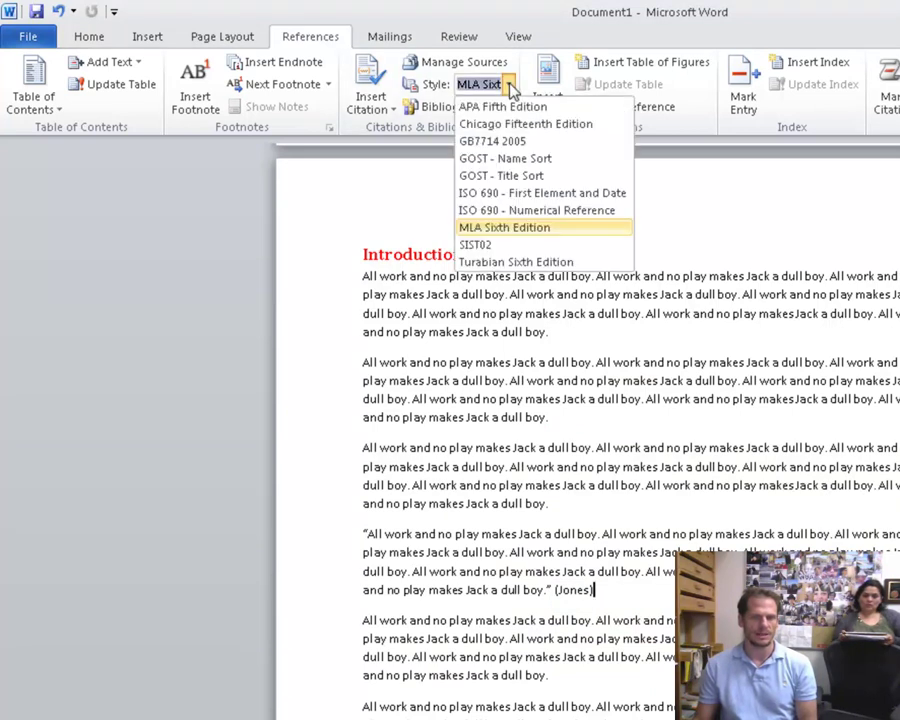
left_click(488, 106)
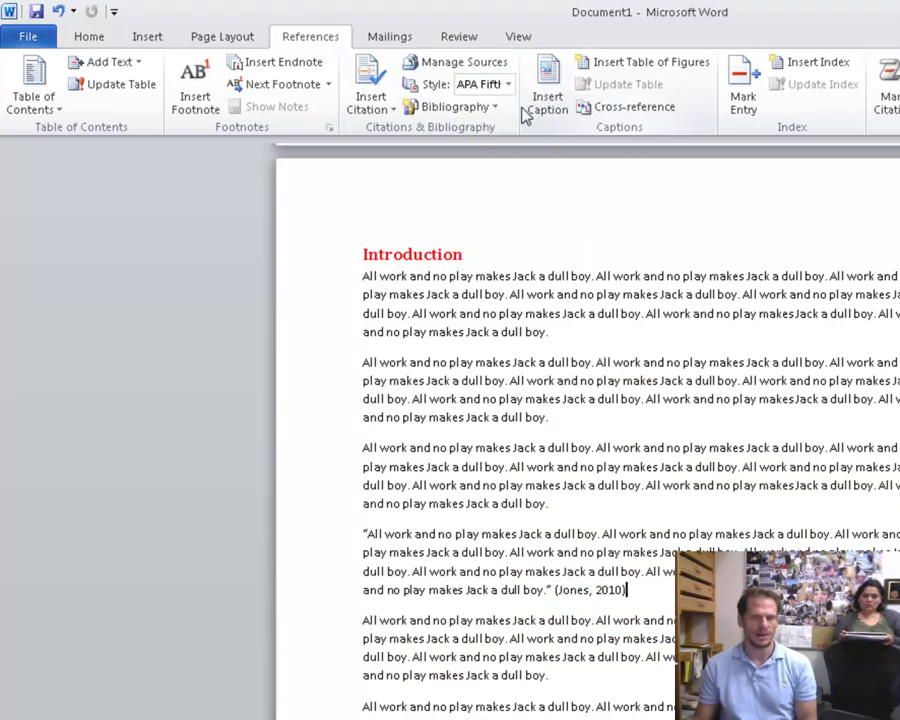
left_click(509, 86)
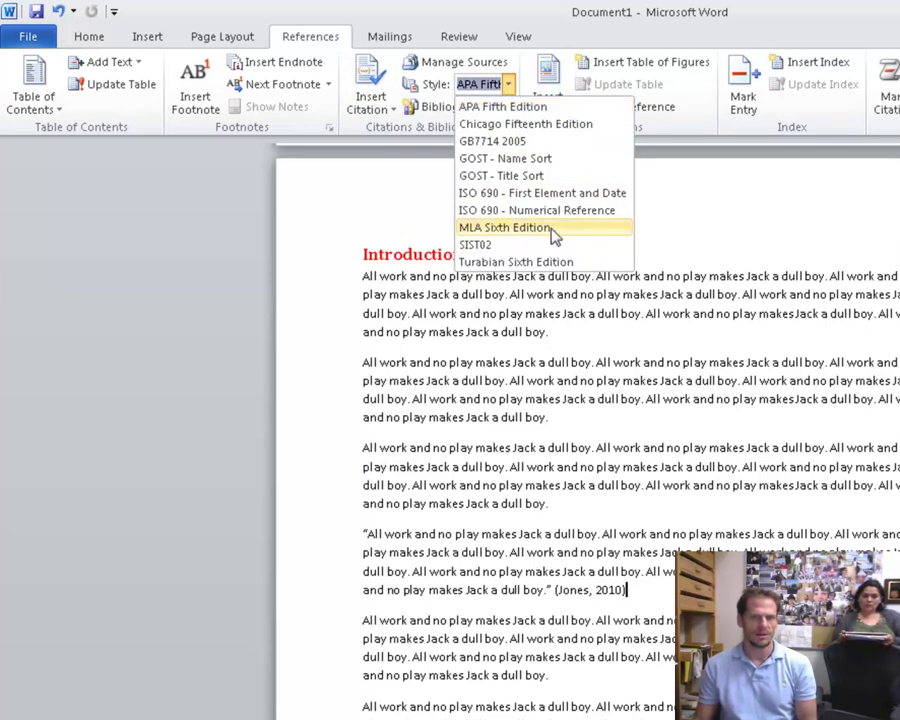
left_click(553, 229)
left_click(508, 84)
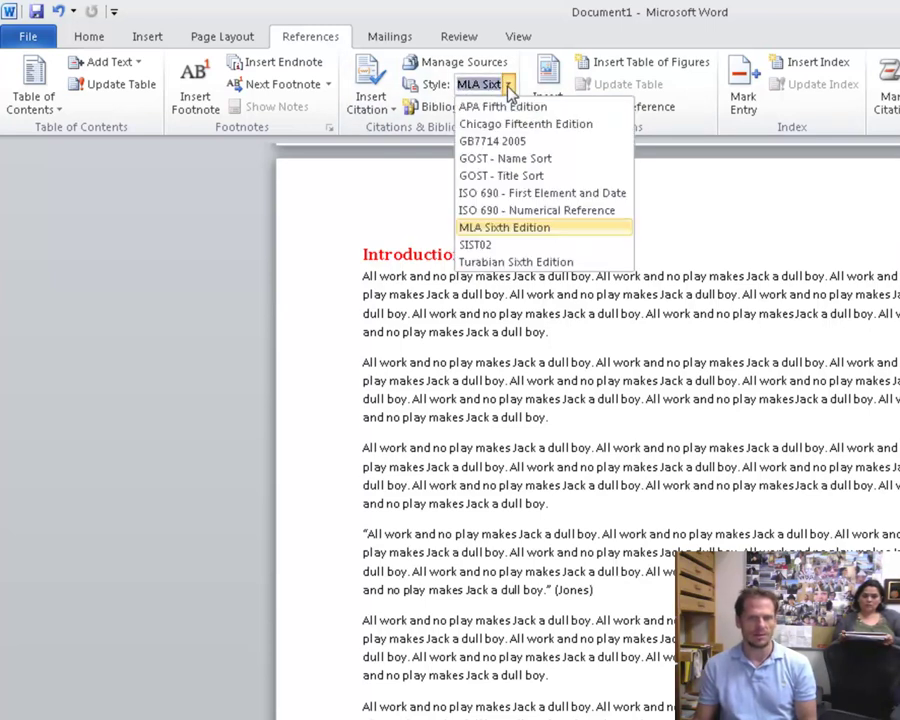
left_click(513, 107)
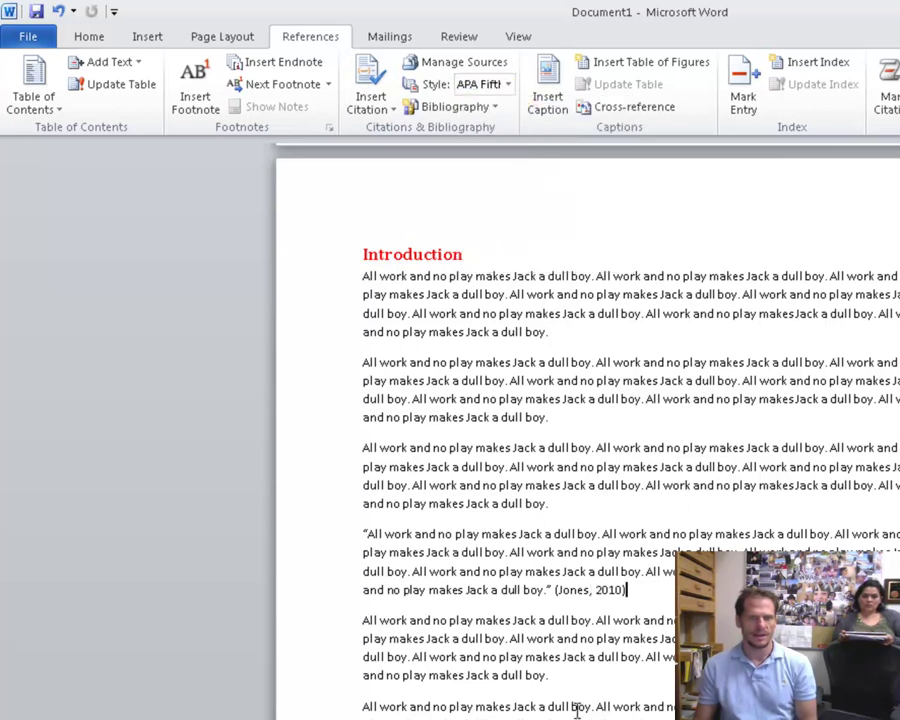
key("ctrl+z")
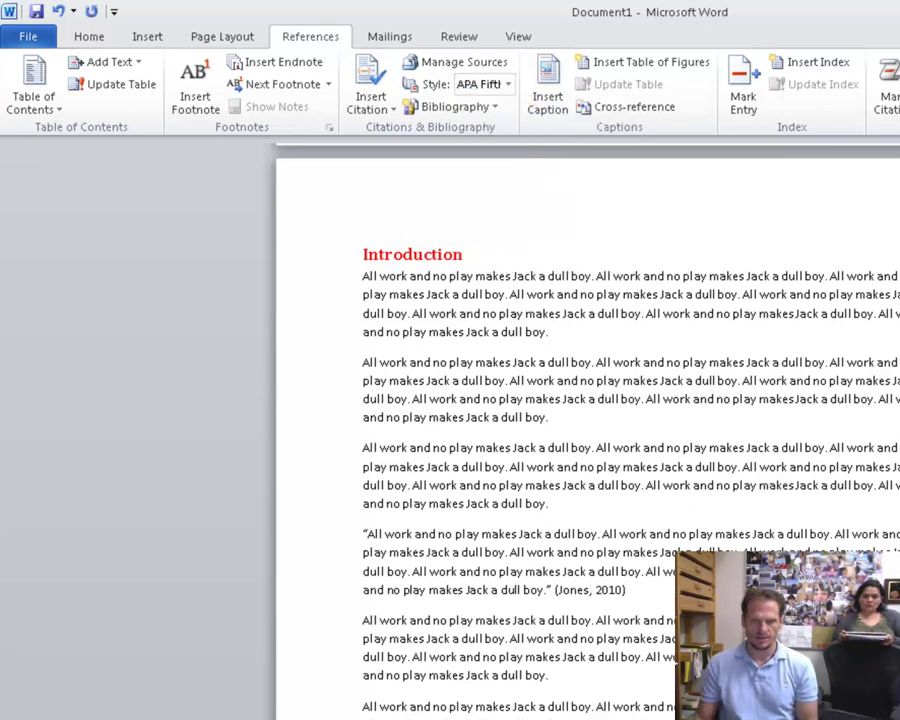
Open the paragraph's quote and start a new Book source for its citation
left_click(362, 705)
type("\"")
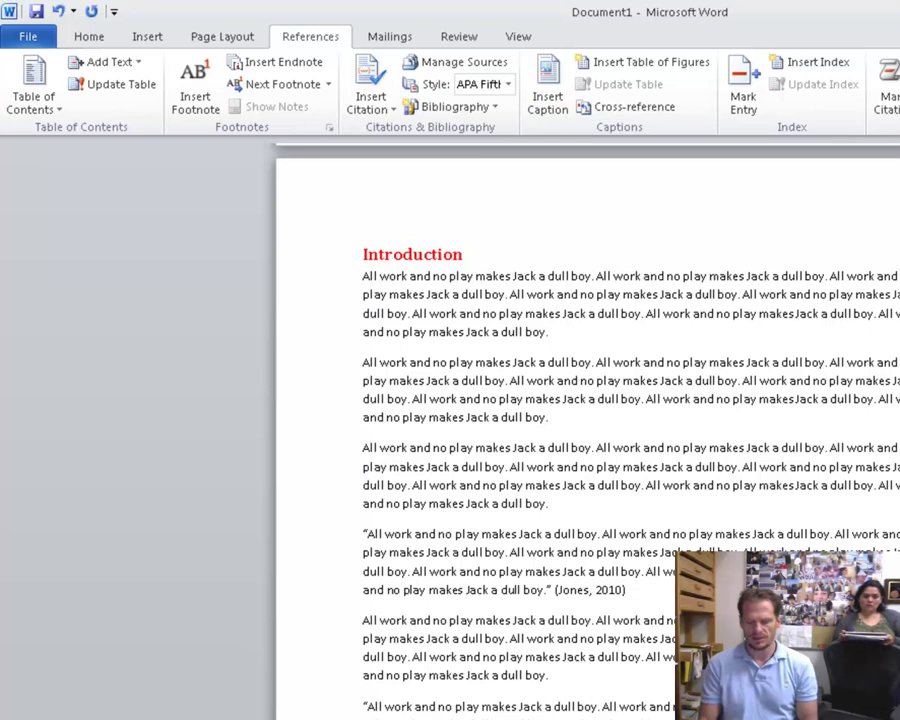
left_click(385, 112)
left_click(424, 178)
left_click(624, 382)
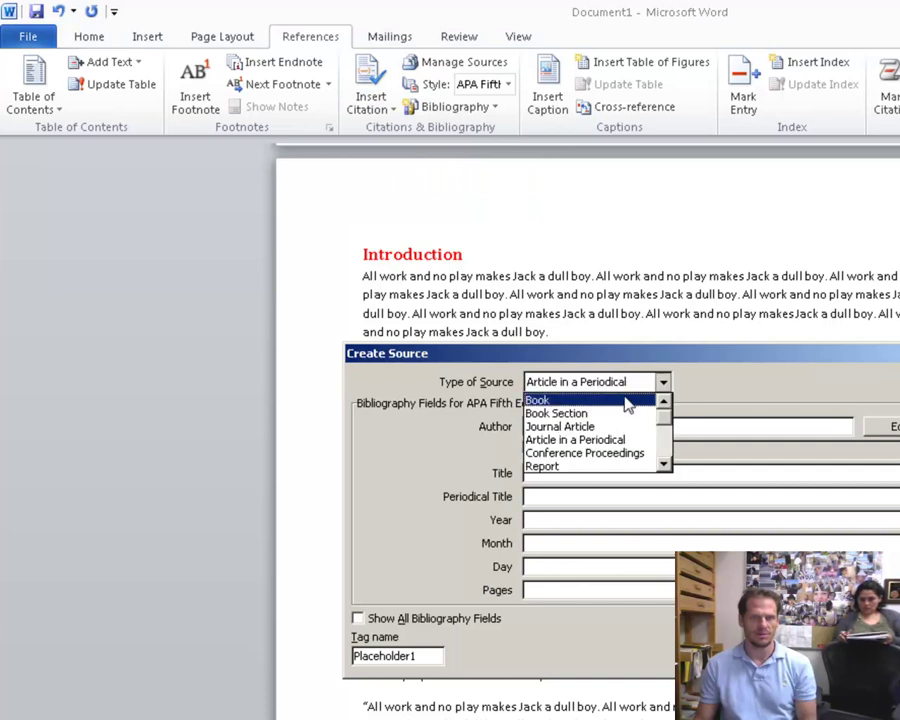
left_click(627, 401)
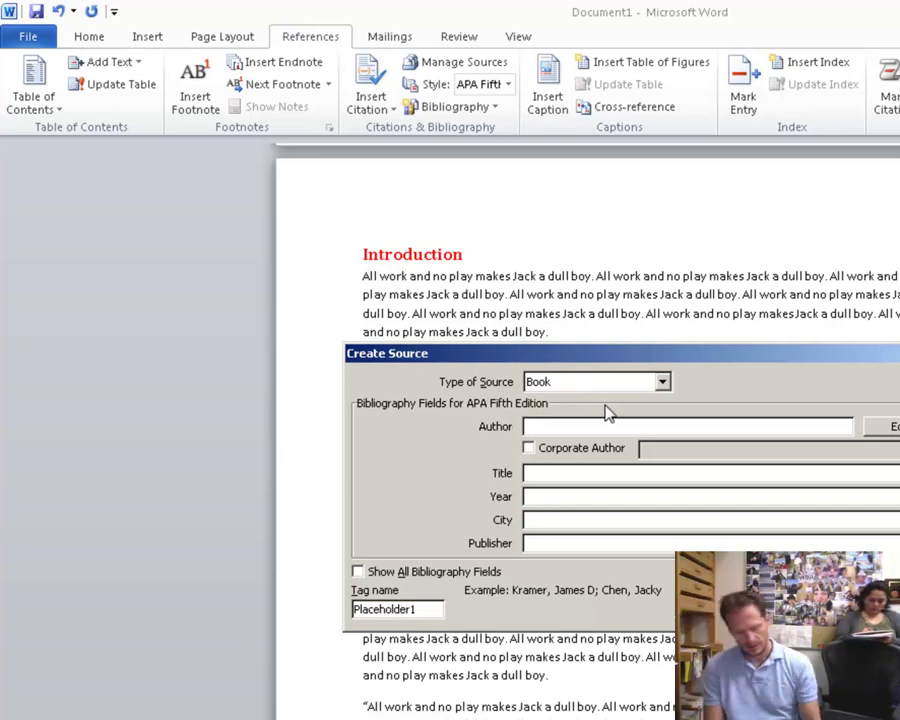
Enter the author, 'Analysis of Literature', 2008, New York and Houghton-Mifflin, then confirm the source
type("Quinn Stephenson")
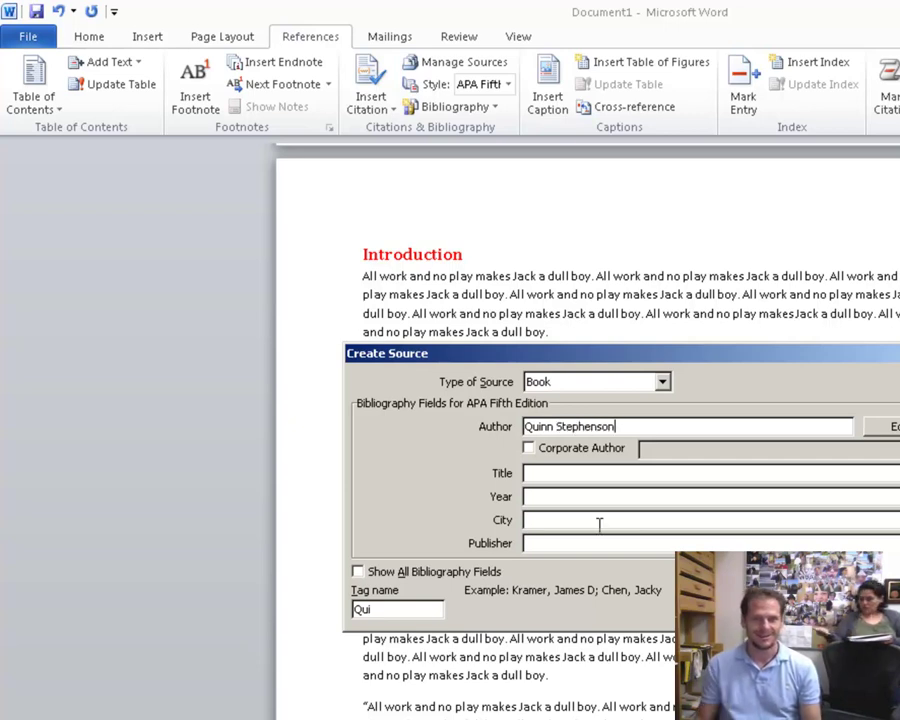
left_click(606, 473)
type("Analysis of")
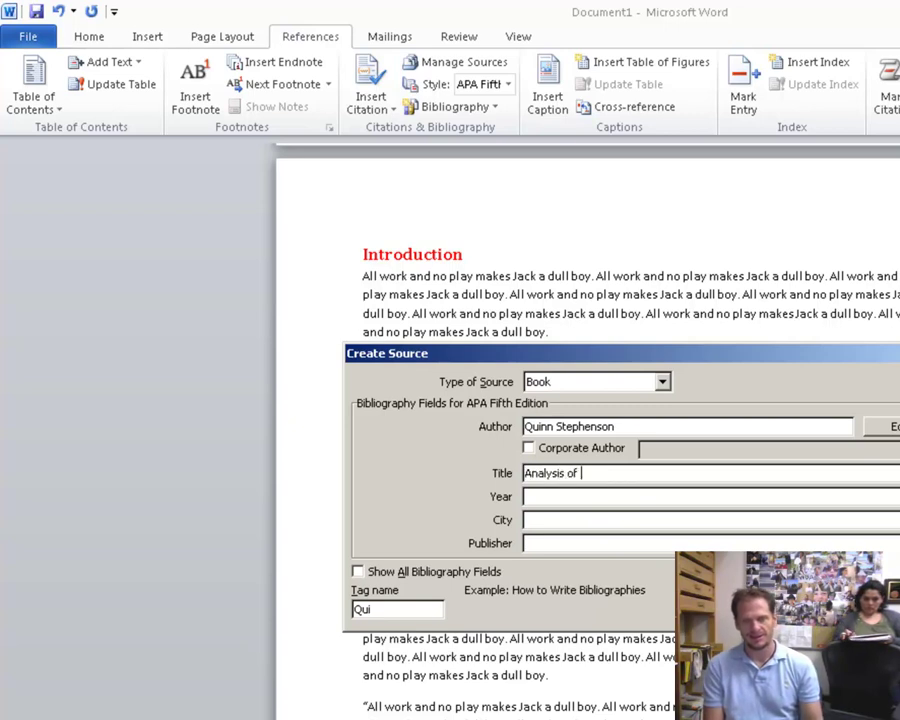
type(" Literature")
key("Tab")
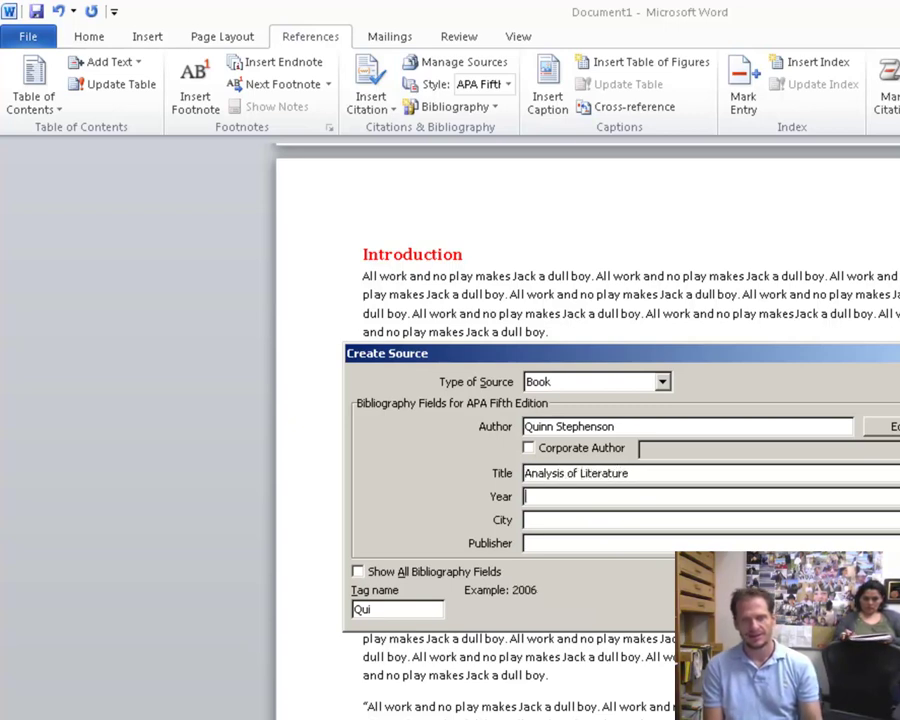
type("2008")
key("Tab")
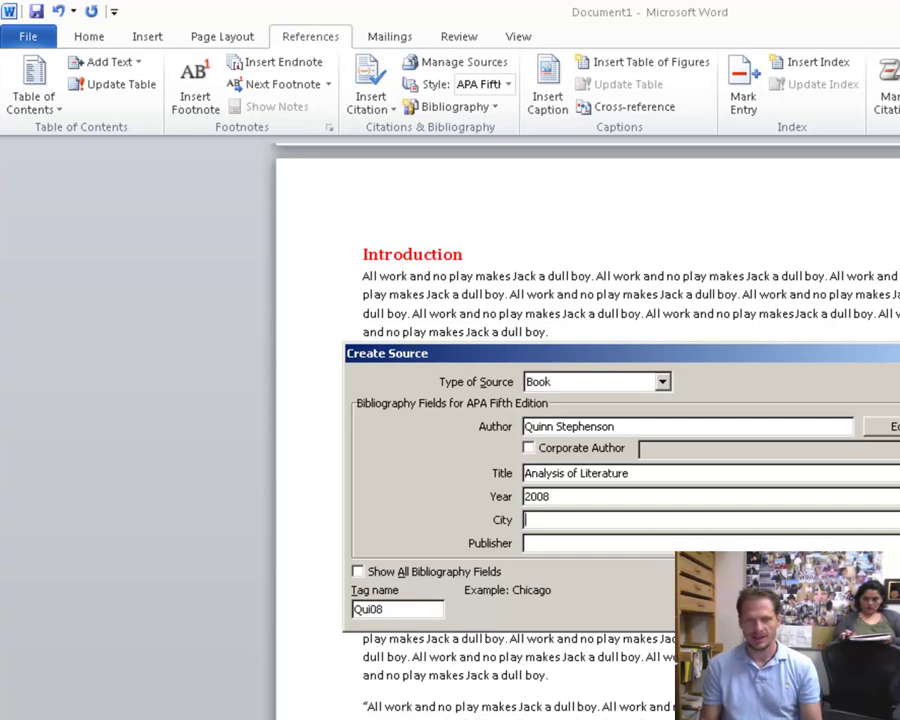
type("New Yo")
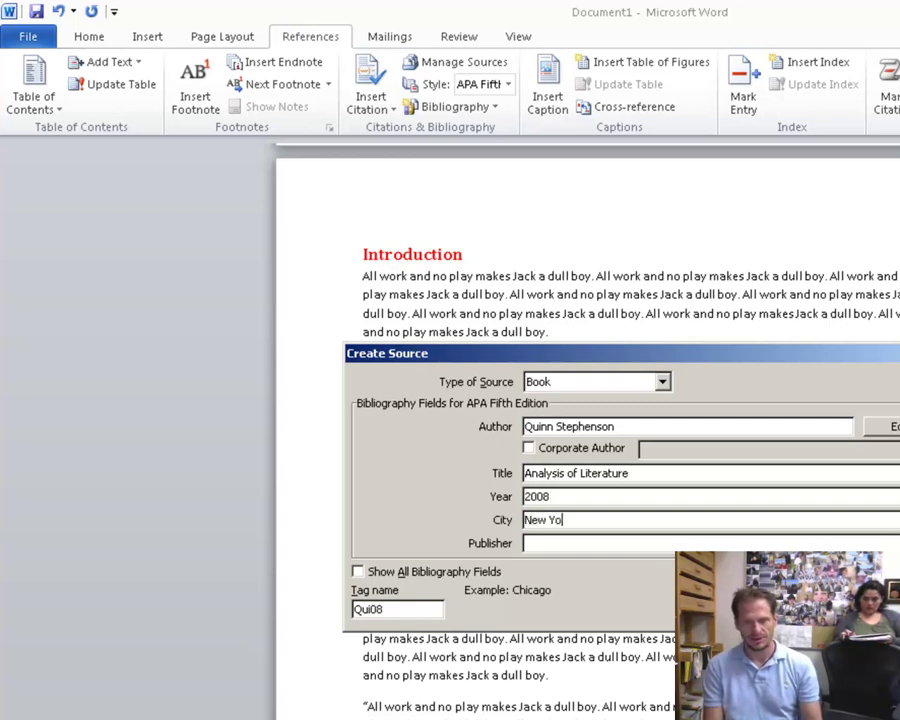
type("rk")
key("Tab")
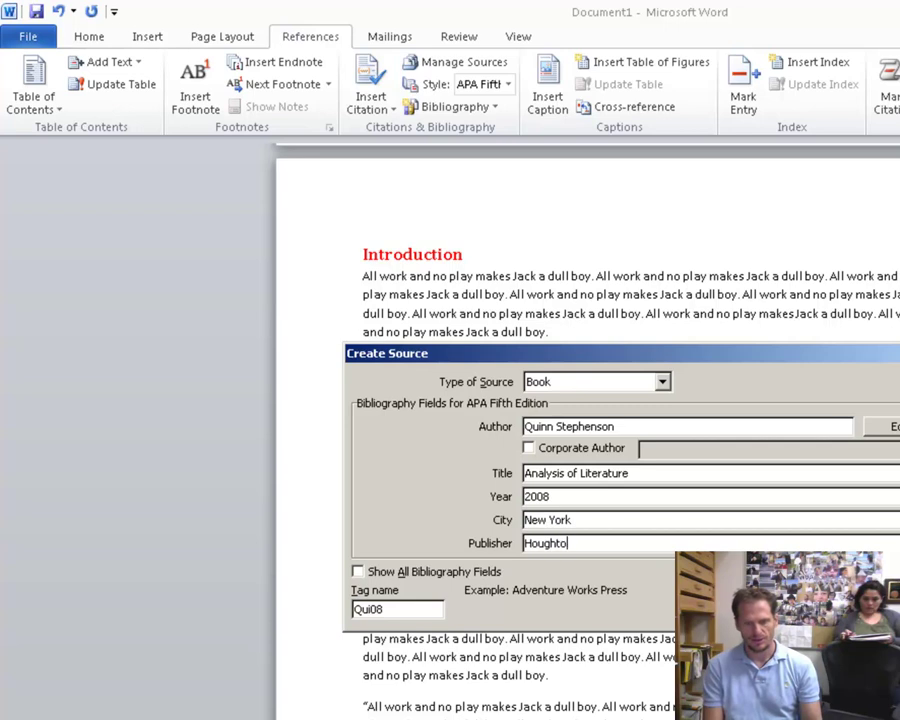
type("Houghton-Miffling")
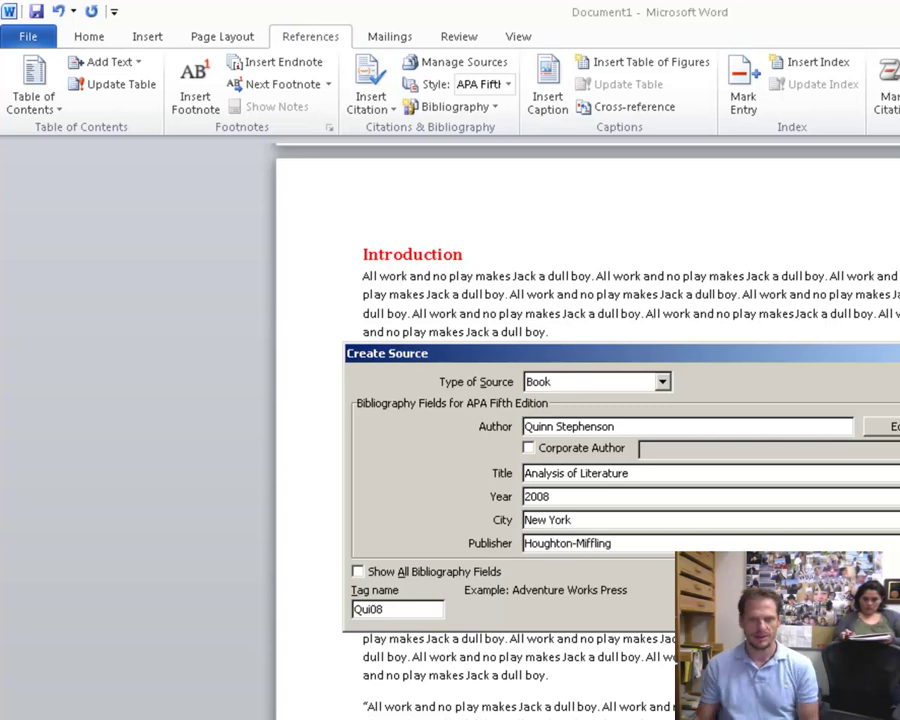
key("BackSpace")
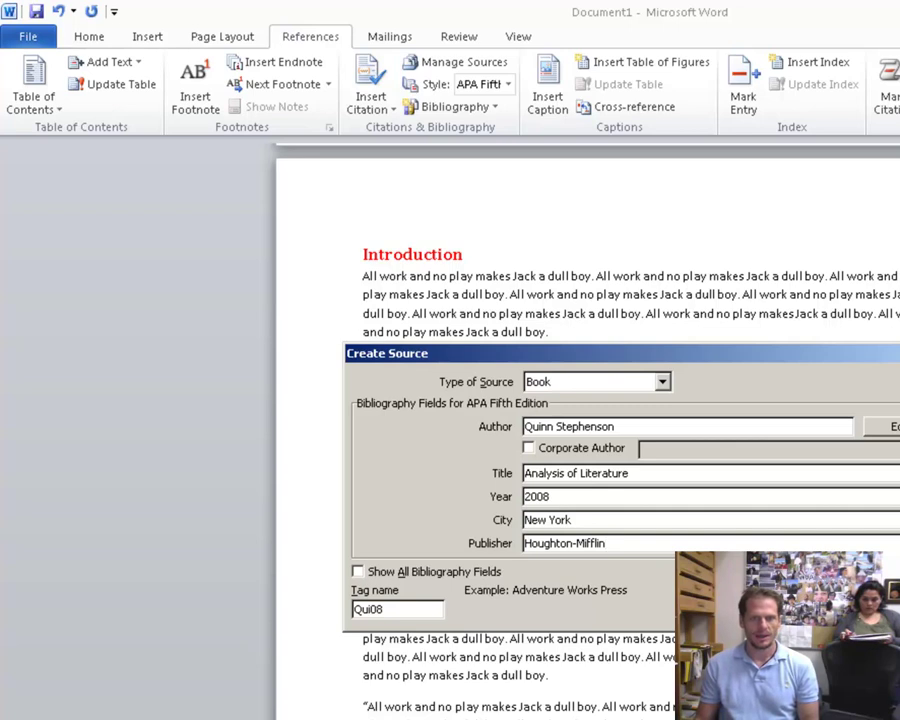
key("Return")
Put quotation marks around the next paragraph and start a new Electronic Source
scroll(610, 420, "down", 5)
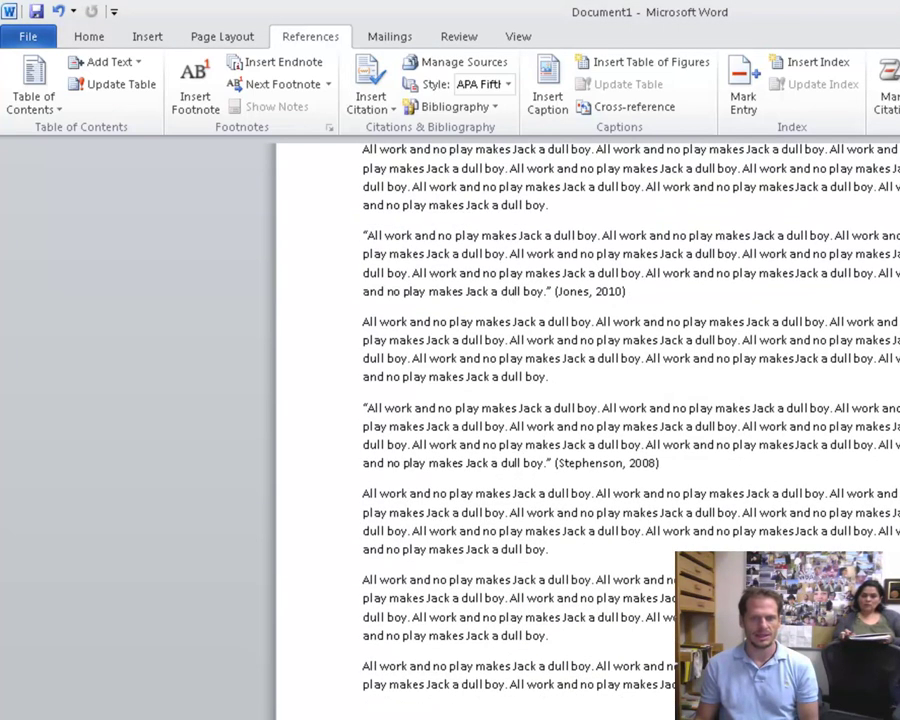
left_click(562, 634)
type("\"")
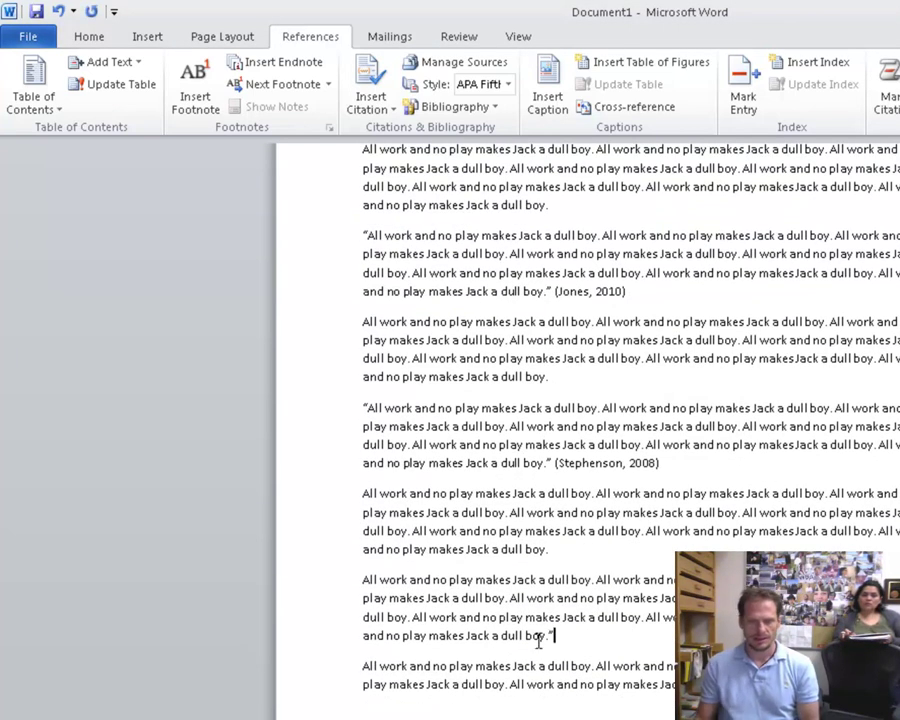
left_click(362, 578)
type("\"")
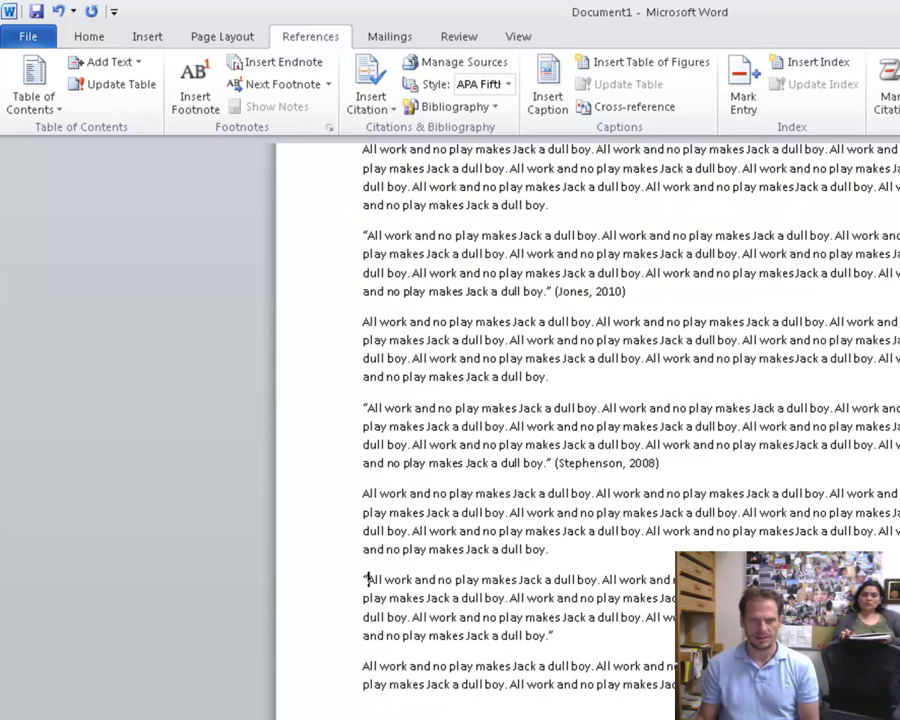
left_click(398, 120)
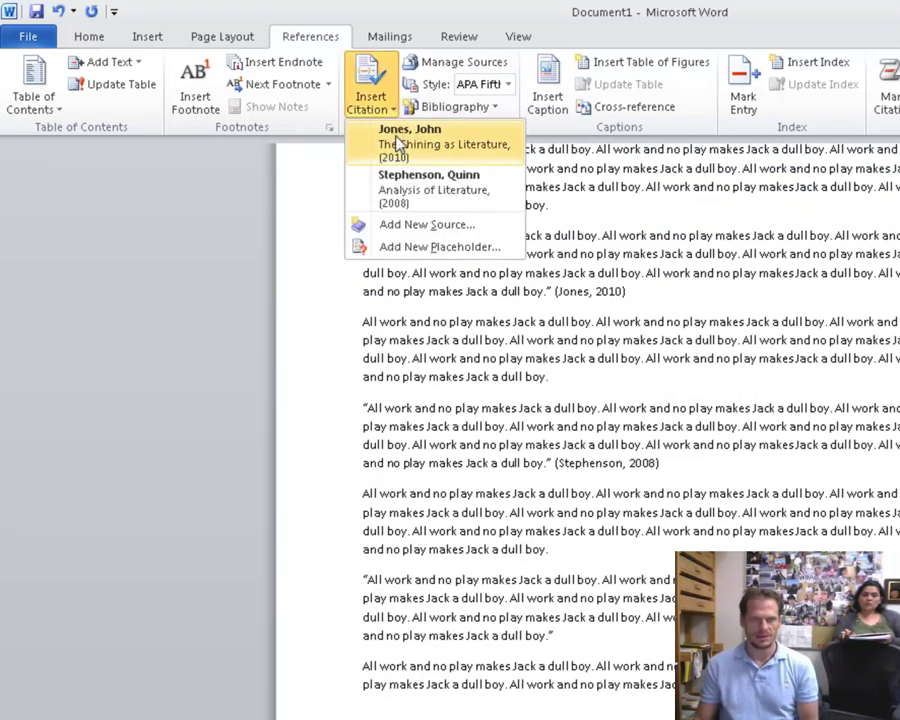
left_click(436, 225)
left_click(661, 405)
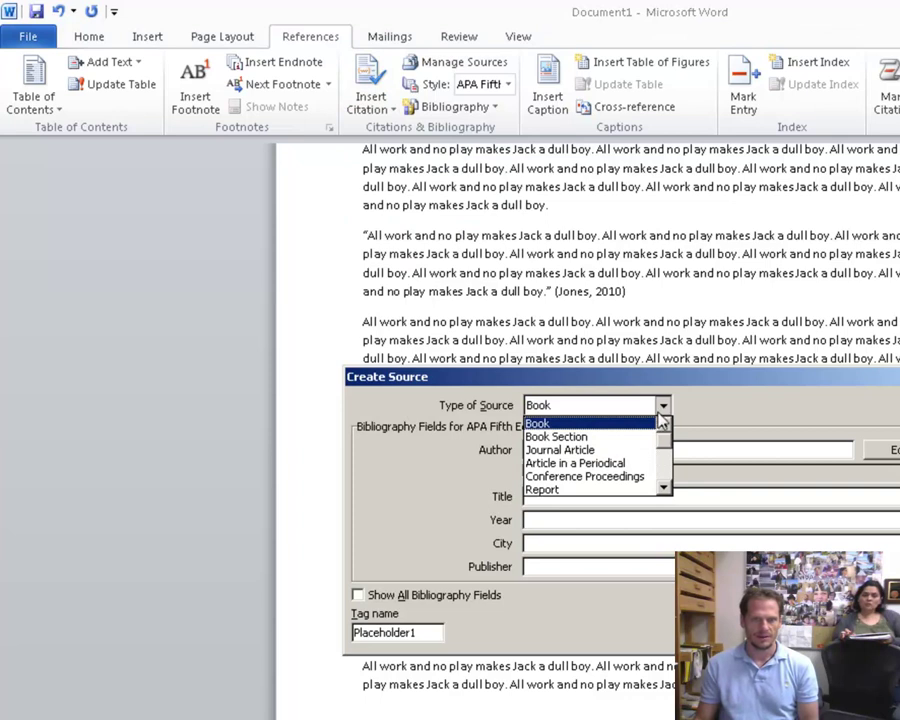
left_click(665, 470)
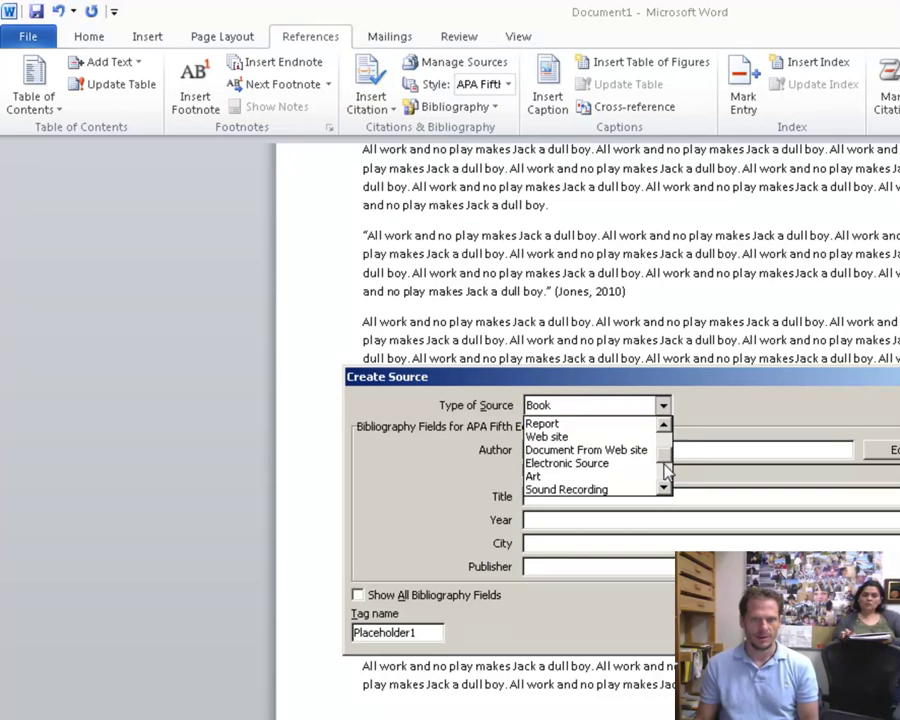
left_click(637, 464)
Fill in the author and the title 'Extending Literatures Reach', then move through the city and state fields
left_click(593, 450)
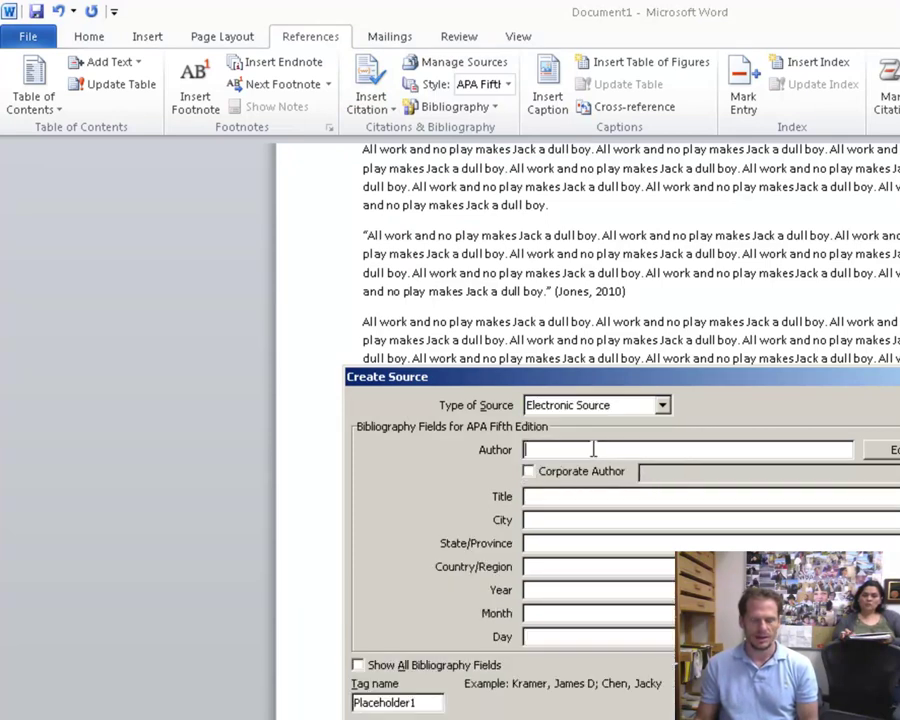
type("James")
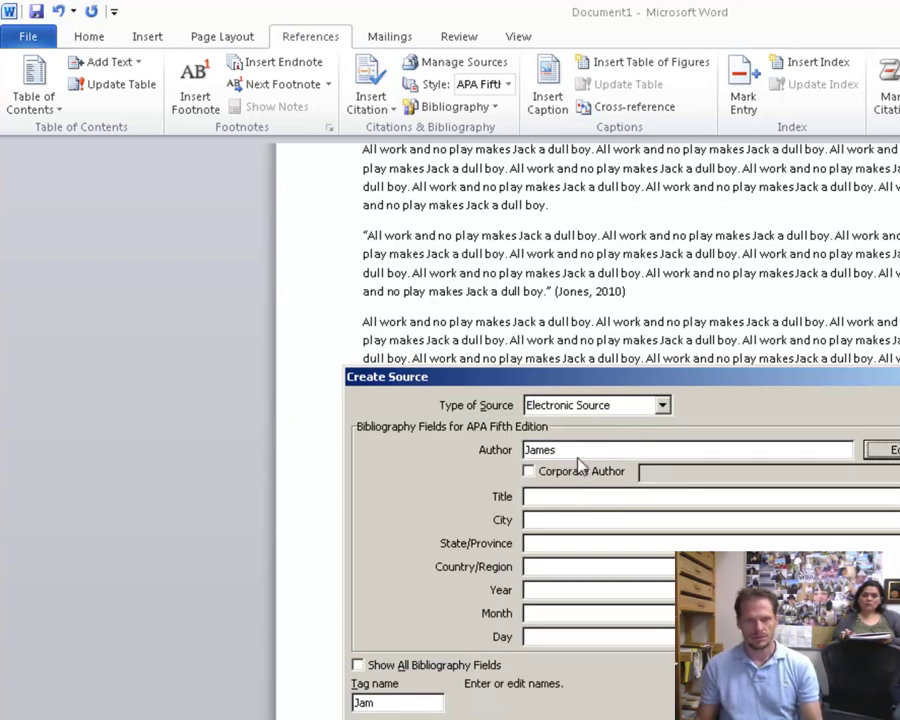
type(" Monroe")
key("Tab")
key("Tab")
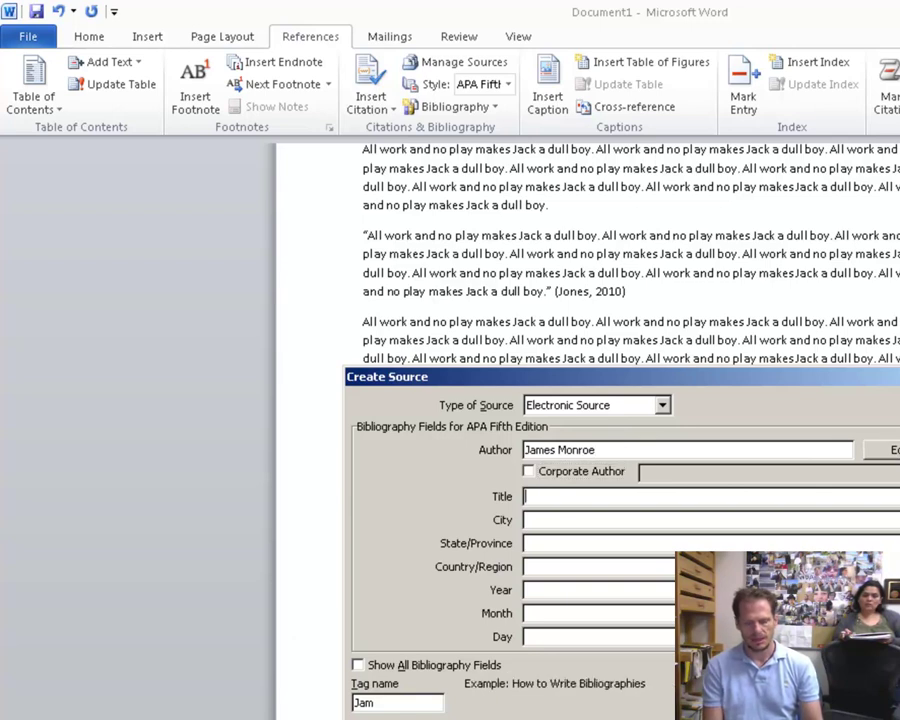
type("Ext")
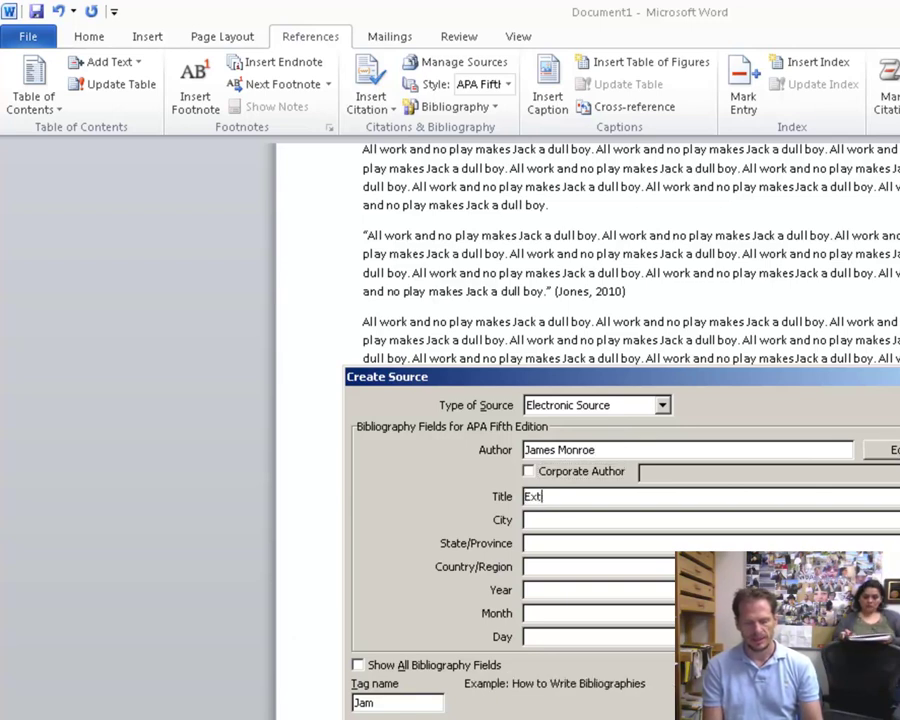
type("ending Literatures Reach")
key("Tab")
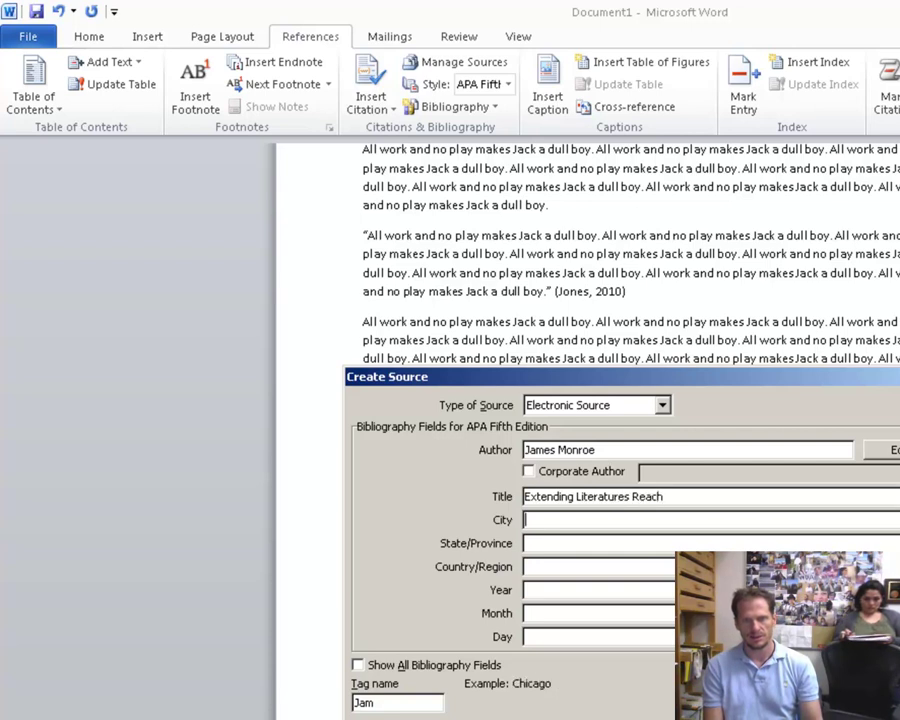
type("Fres")
key("BackSpace")
key("BackSpace")
key("BackSpace")
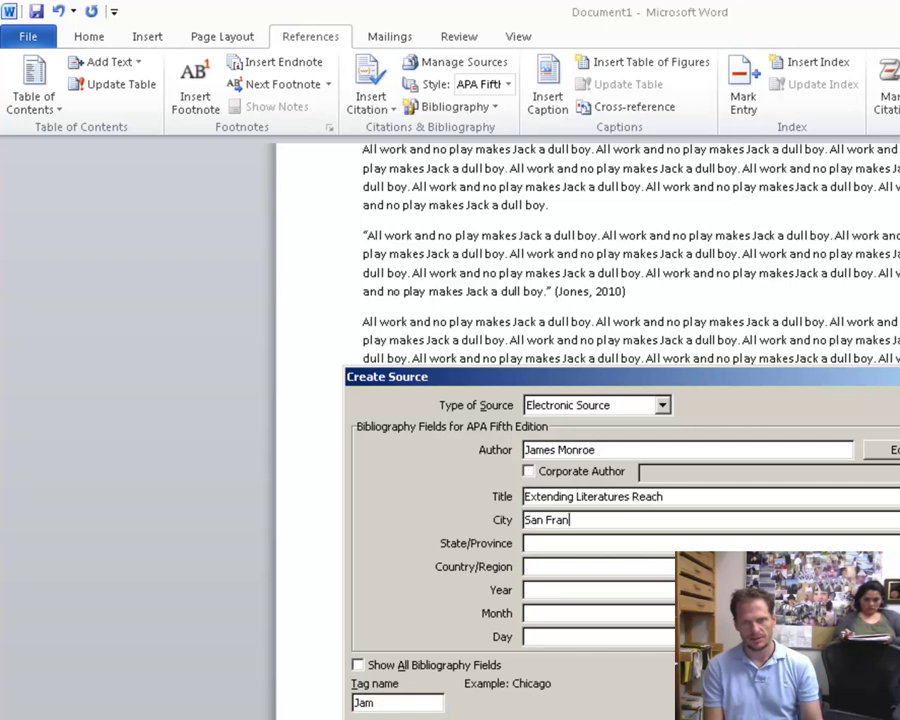
key("Tab")
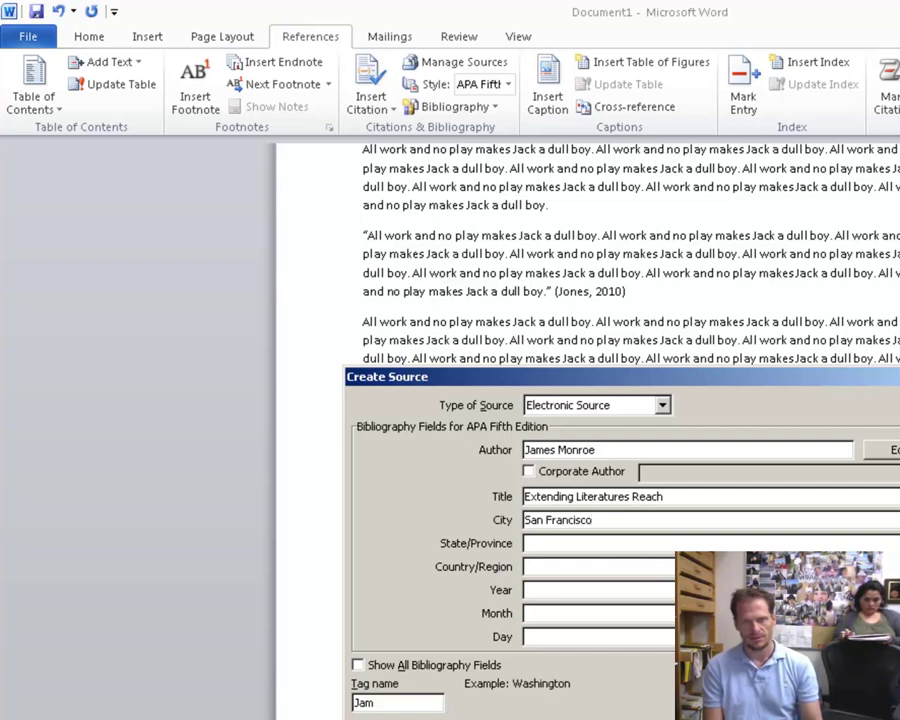
key("Tab")
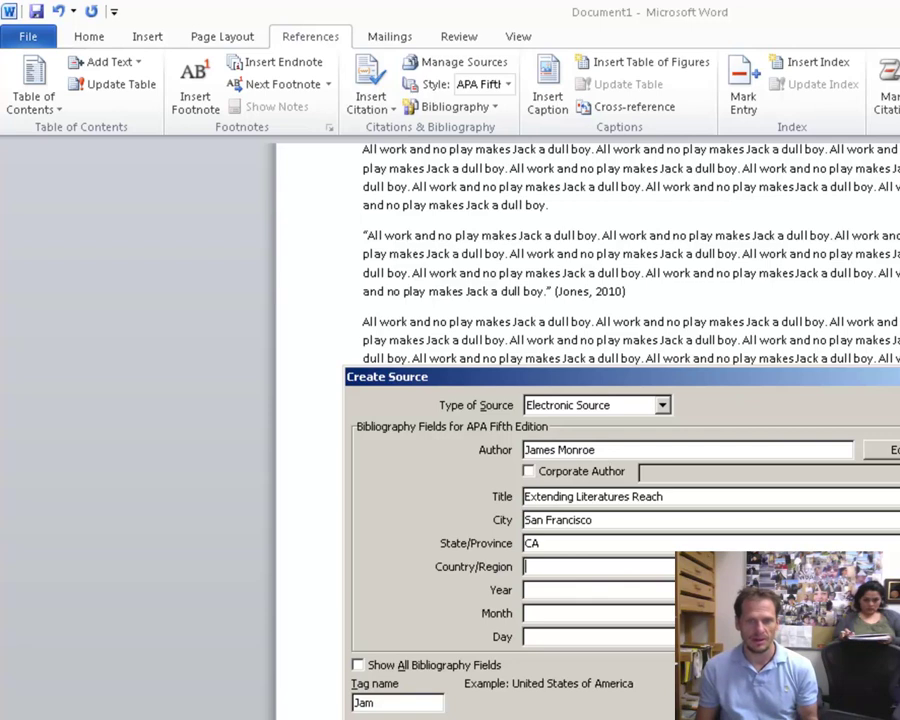
left_click(662, 405)
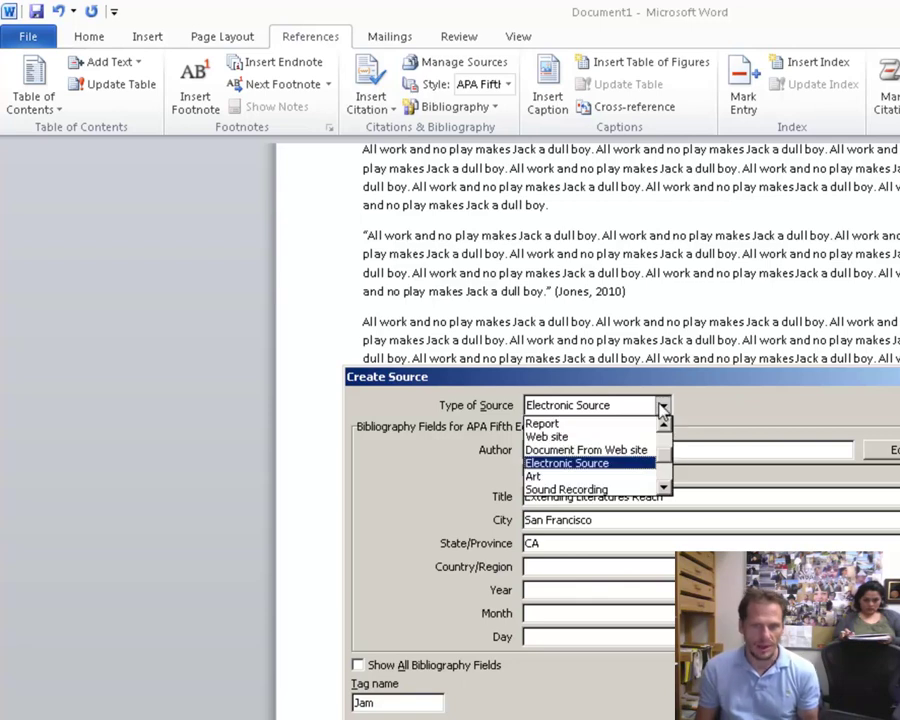
left_click(591, 440)
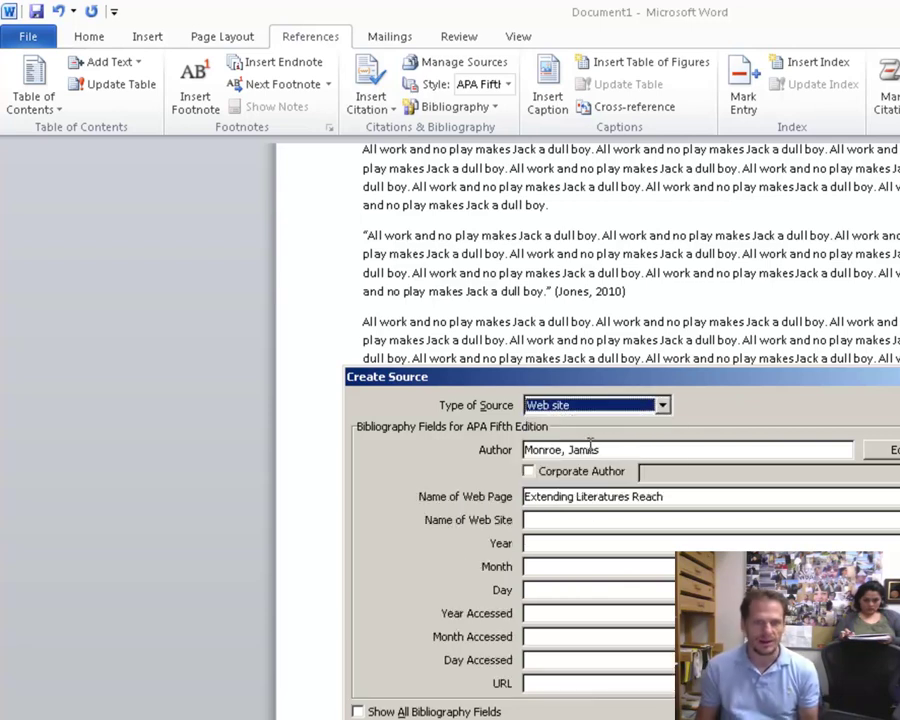
left_click(612, 520)
type("www.")
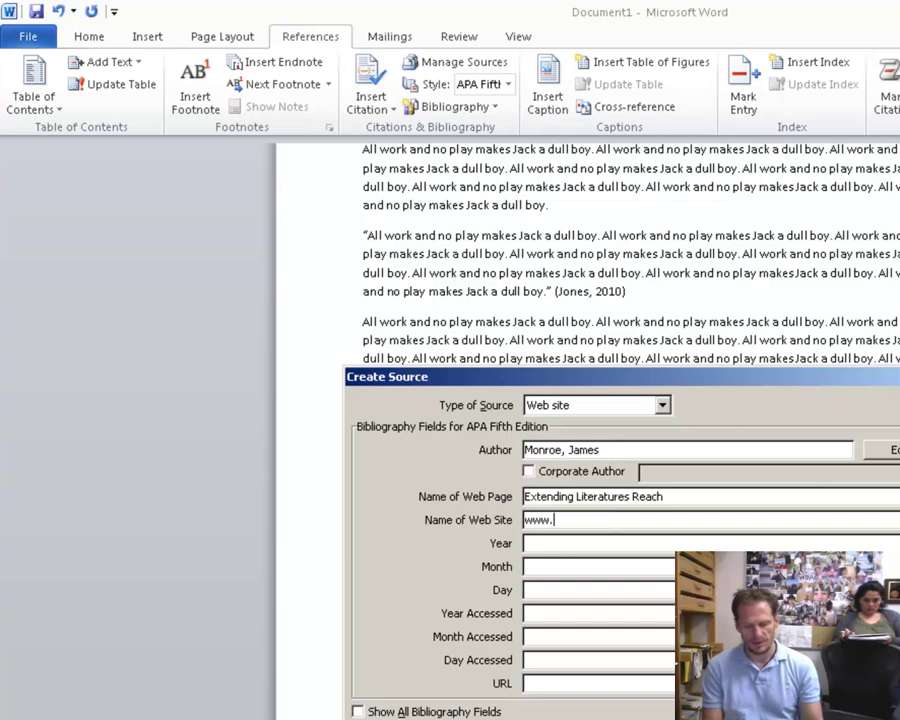
type("literature.com")
key("Tab")
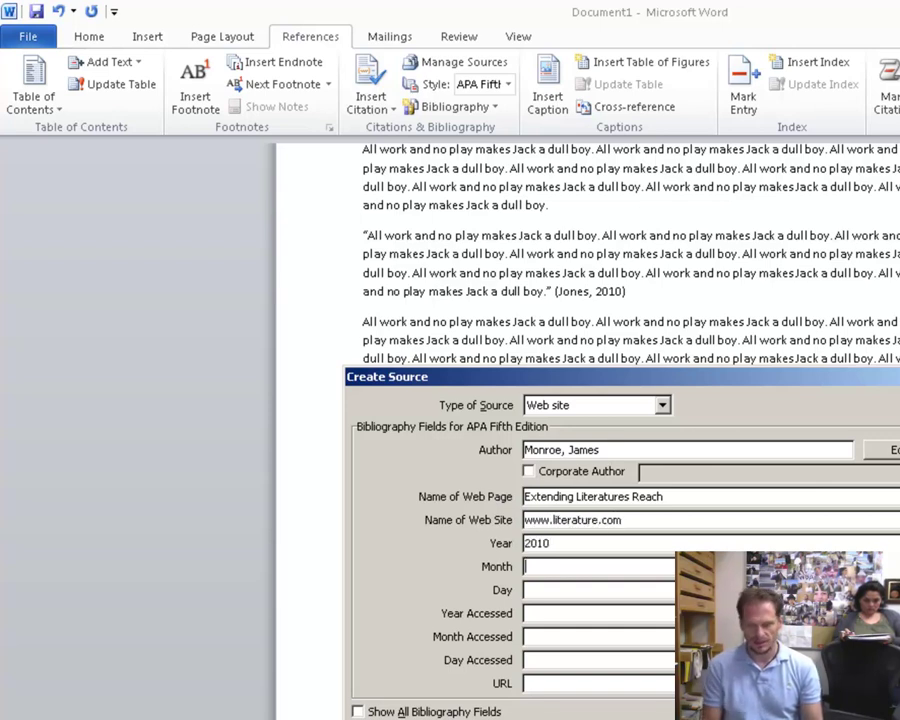
type("January")
key("Tab")
type("19")
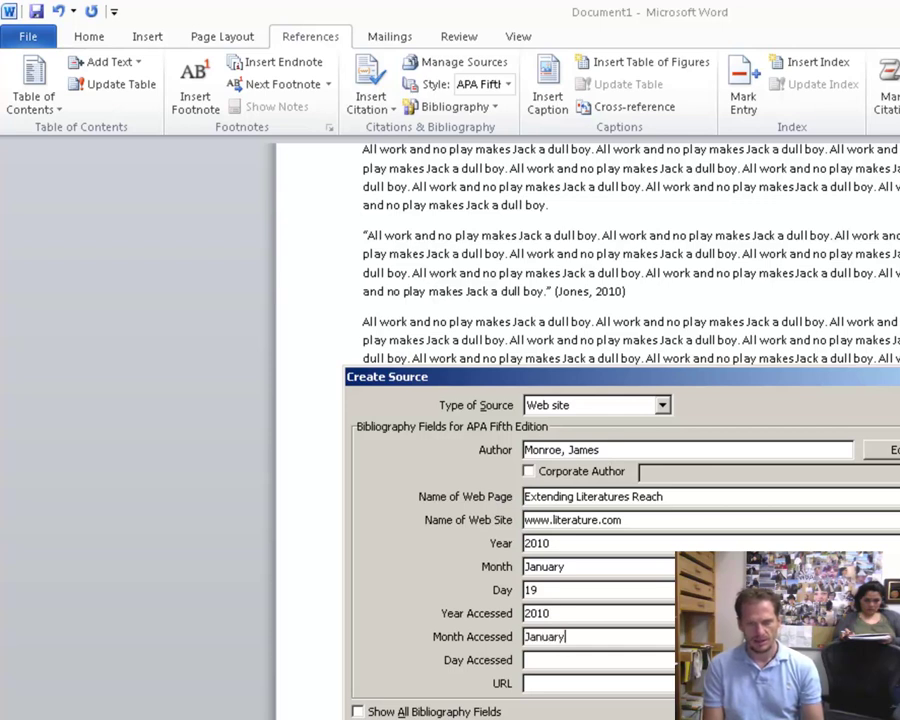
key("Tab")
type("19")
key("Tab")
type("www")
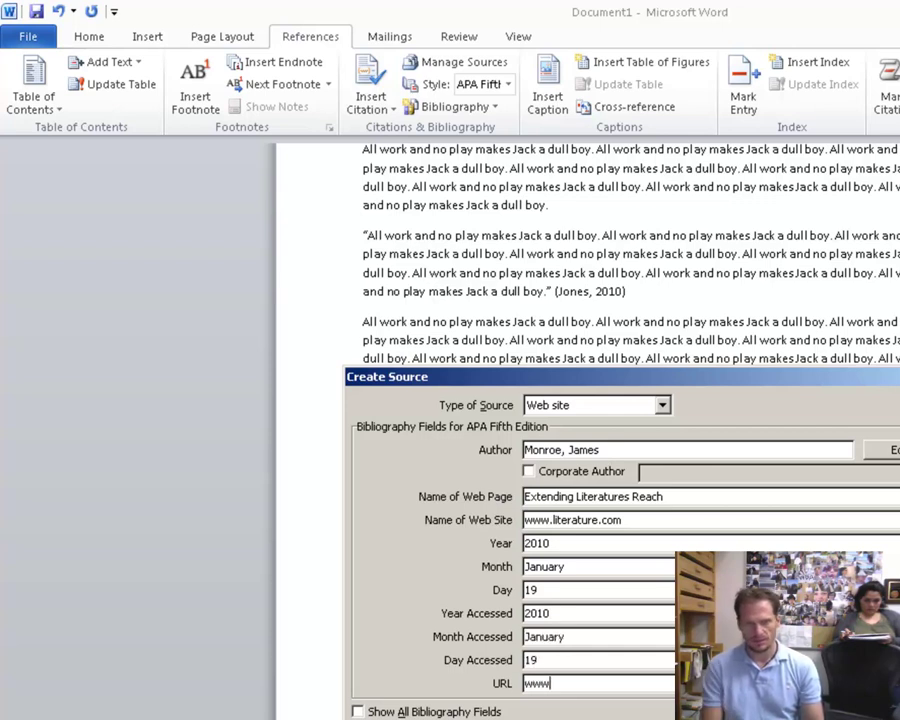
type(".literature.com/books/arti")
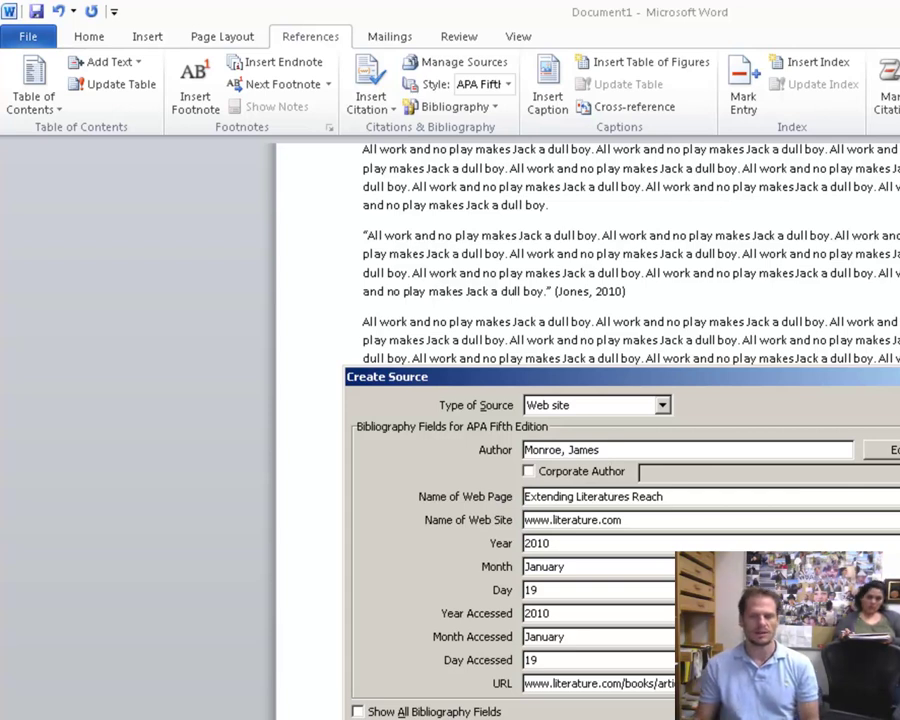
key("Return")
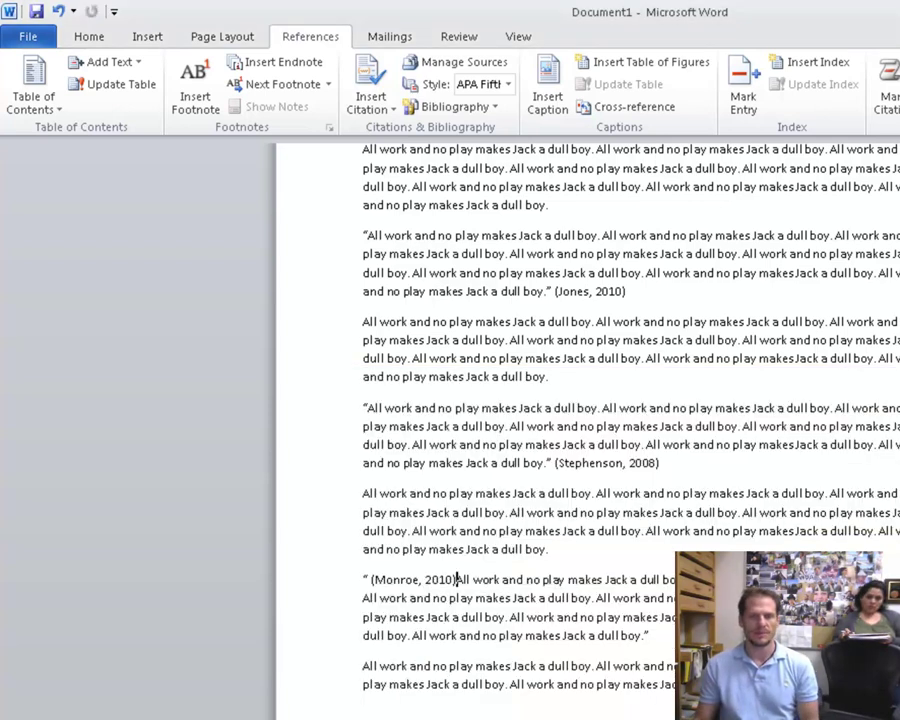
Move the new citation to the end of the quoted paragraph
left_click(456, 580)
left_click(452, 580)
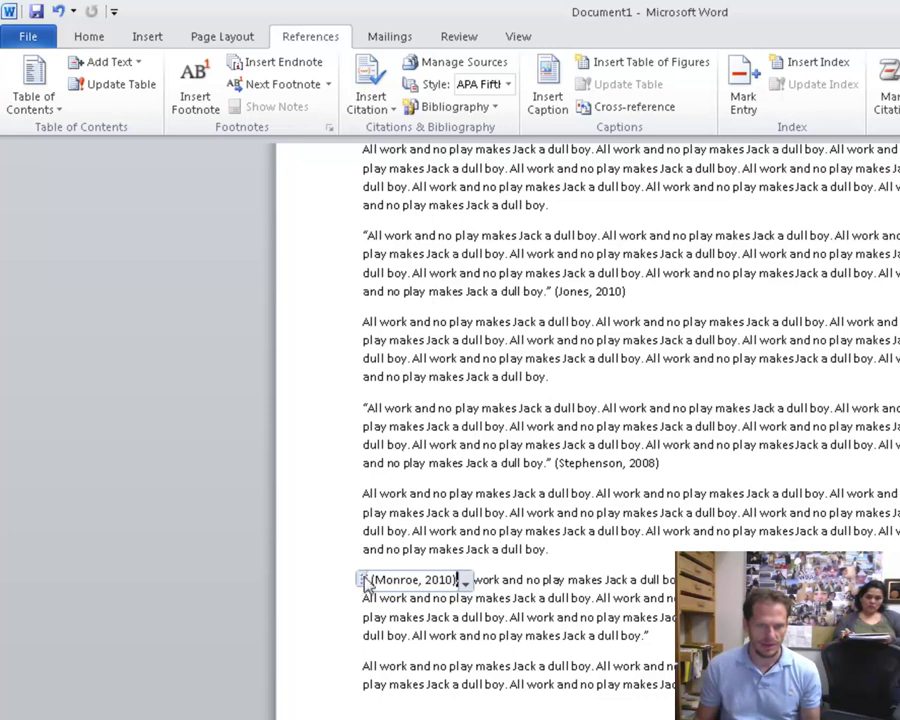
left_click_drag(362, 580, 673, 635)
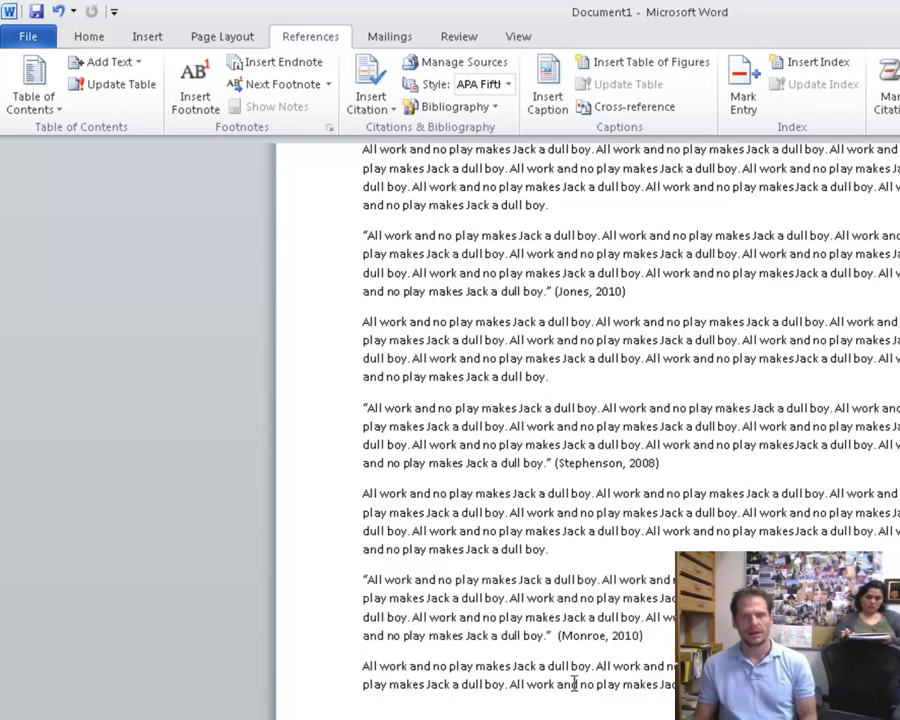
Quote the Hypothesis paragraph and cite the Monroe 2010 source after it
scroll(573, 679, "down", 5)
scroll(573, 679, "down", 10)
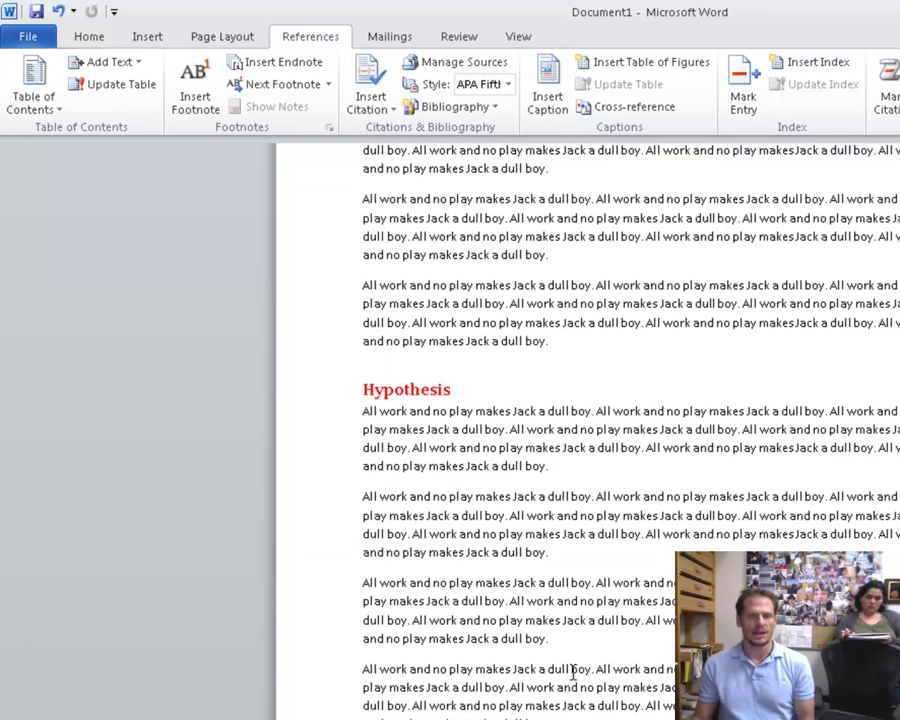
type("\"")
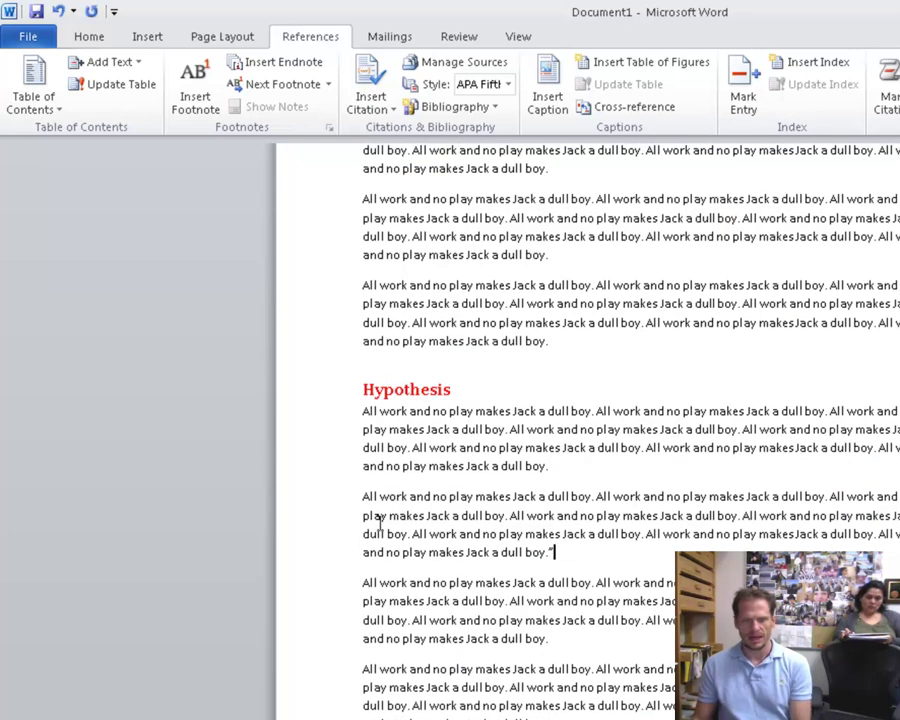
left_click(363, 497)
type("\"")
left_click(560, 552)
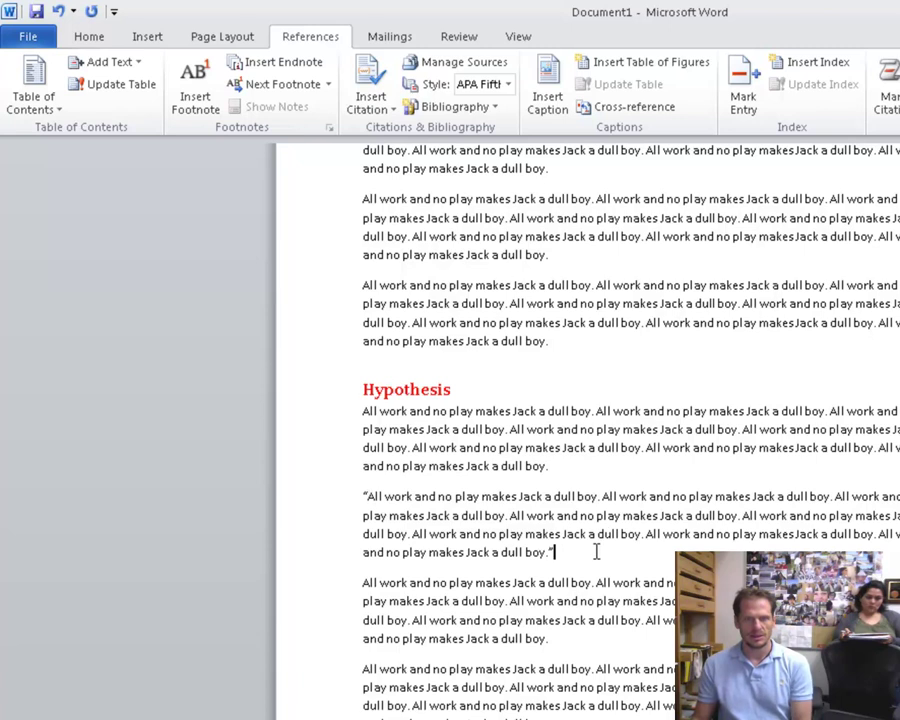
left_click(370, 98)
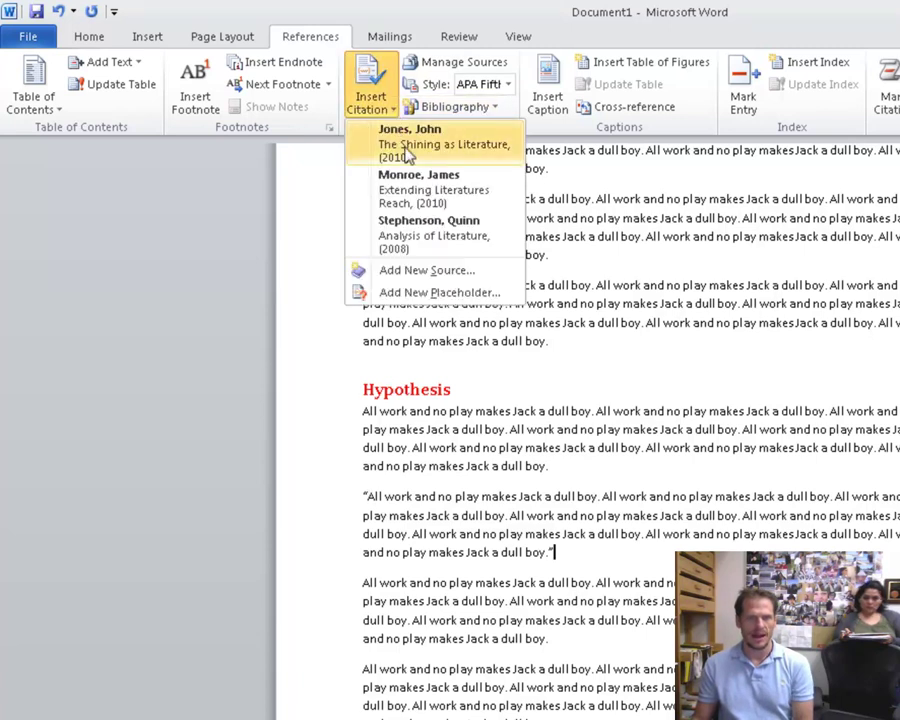
left_click(476, 193)
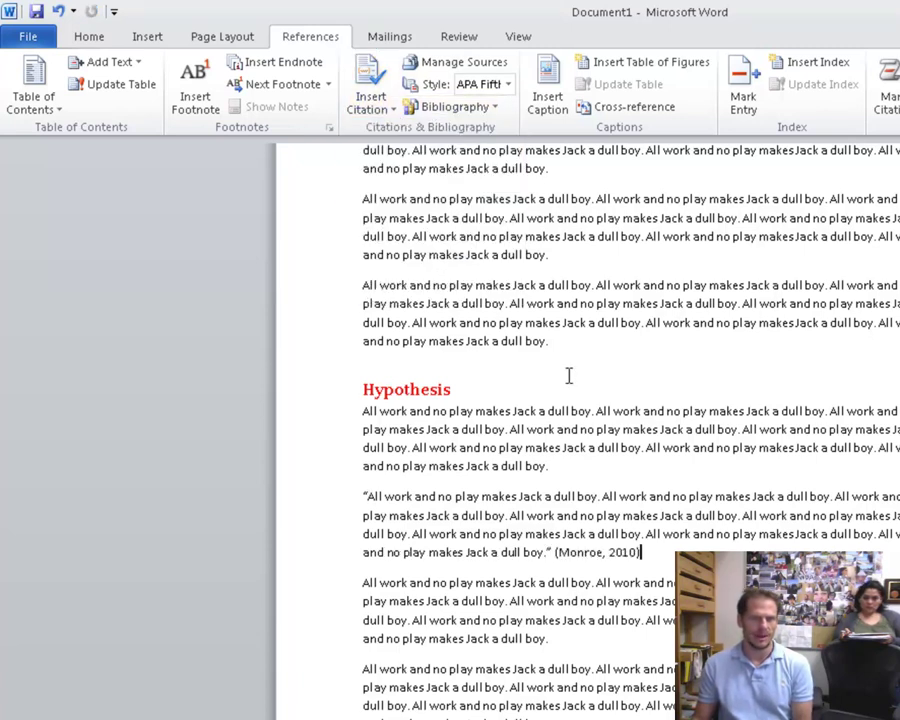
Quote the later paragraph and cite the Jones 2010 source after it
scroll(585, 655, "down", 3)
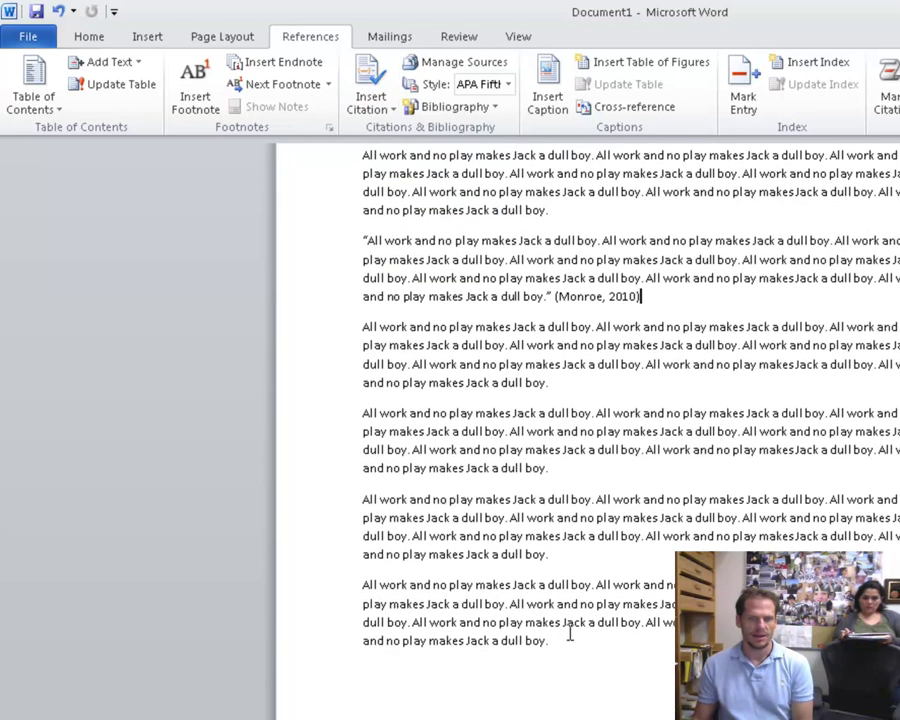
left_click(566, 632)
type("\"")
left_click(362, 580)
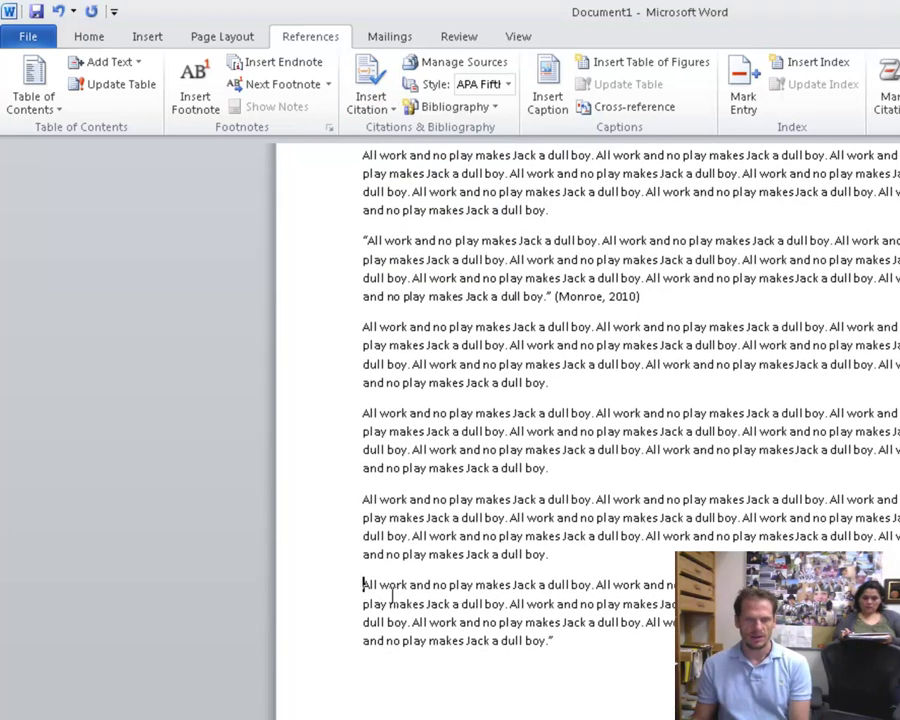
type("\"")
left_click(566, 632)
left_click(385, 110)
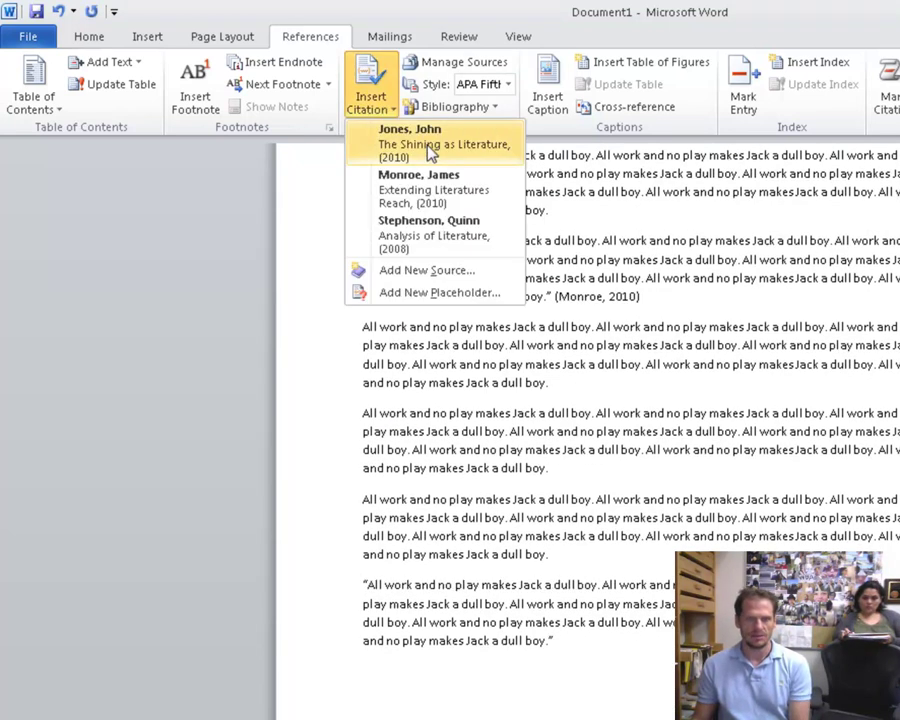
left_click(428, 150)
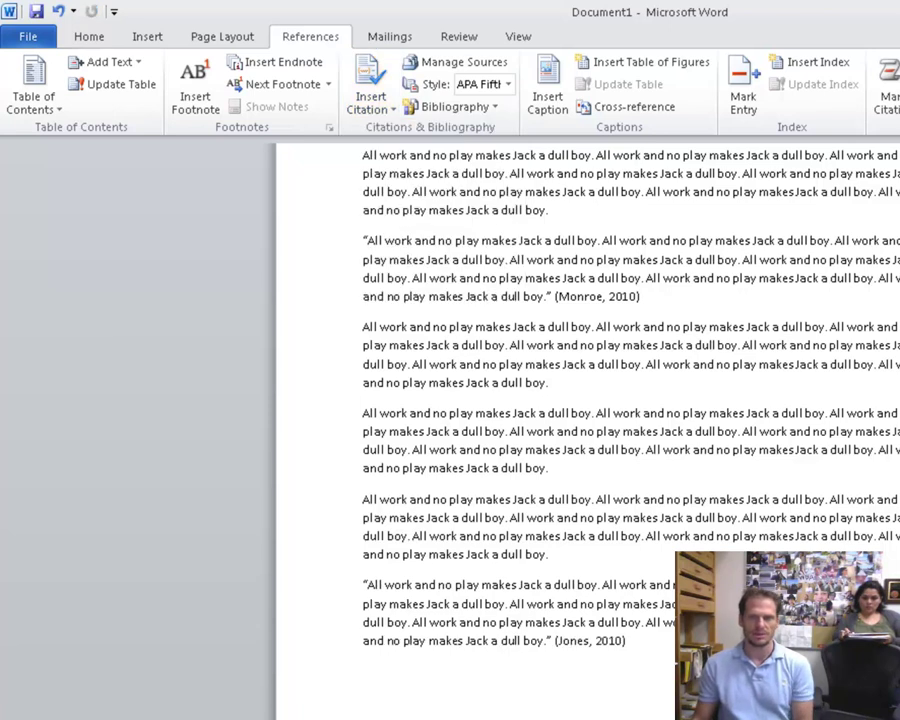
scroll(588, 430, "up", 20)
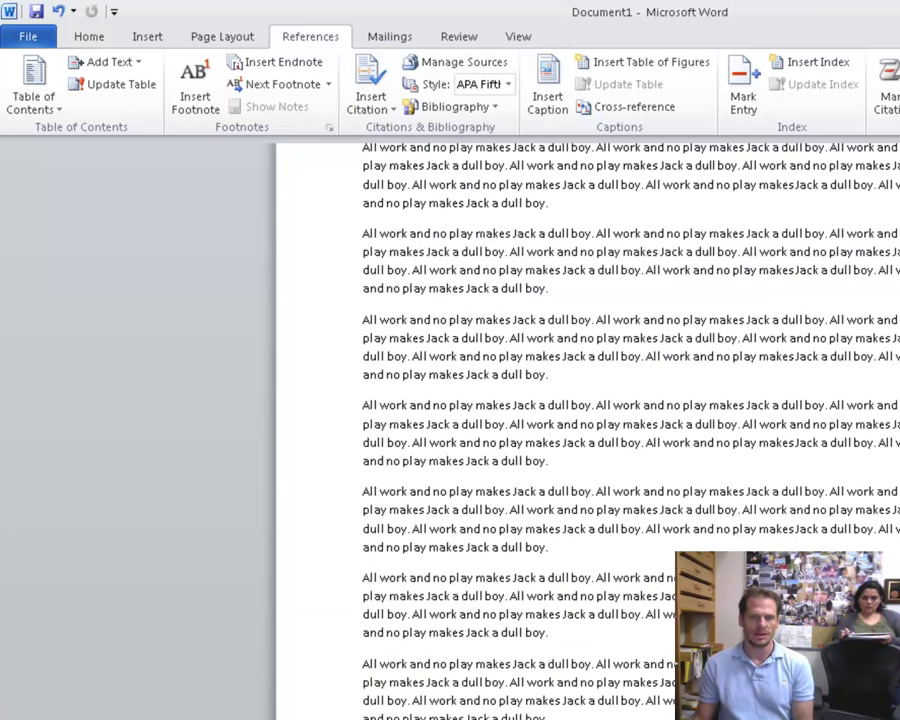
left_click(603, 716)
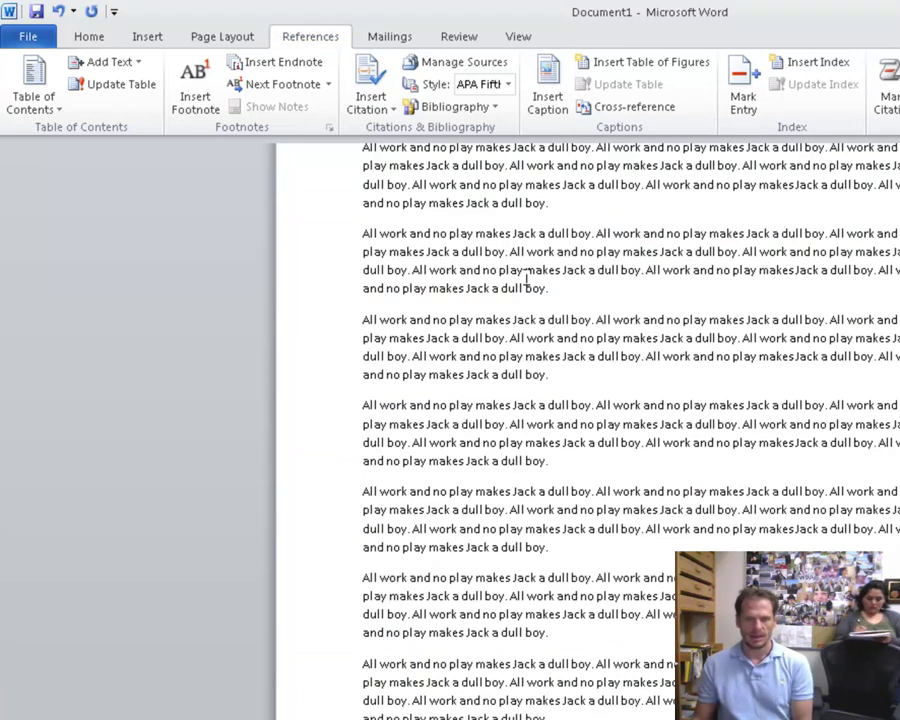
Insert a page break after the Conclusion to start a new final page
left_click(215, 40)
left_click(368, 61)
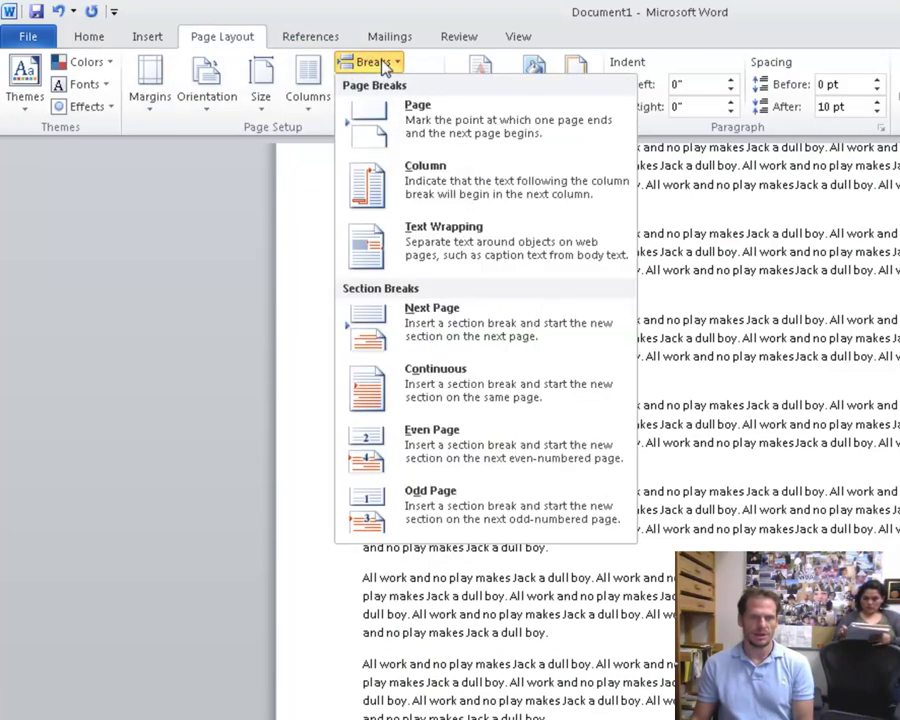
left_click(372, 117)
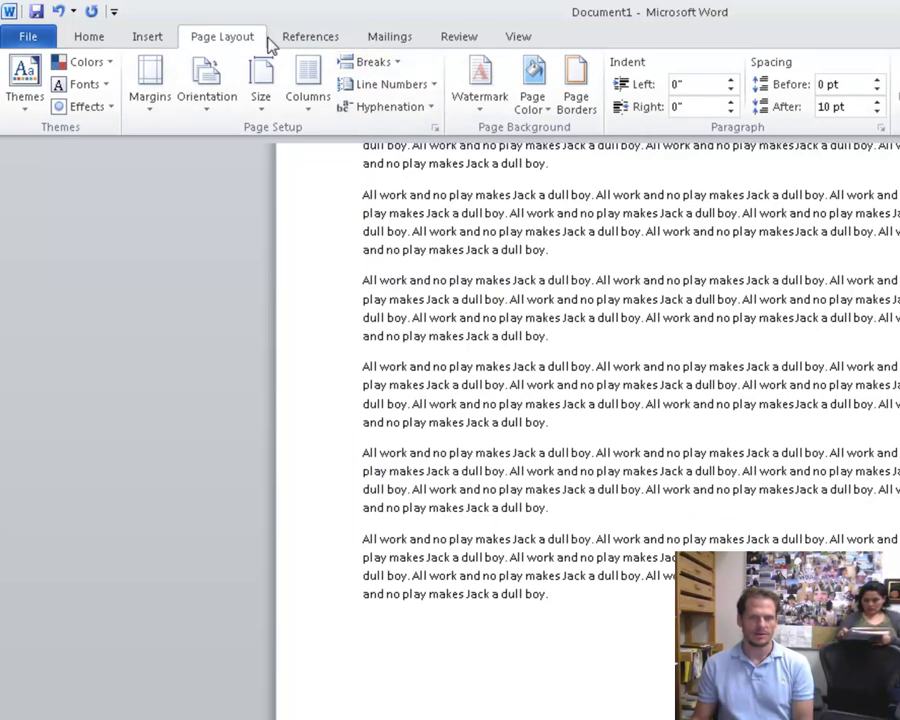
left_click(362, 61)
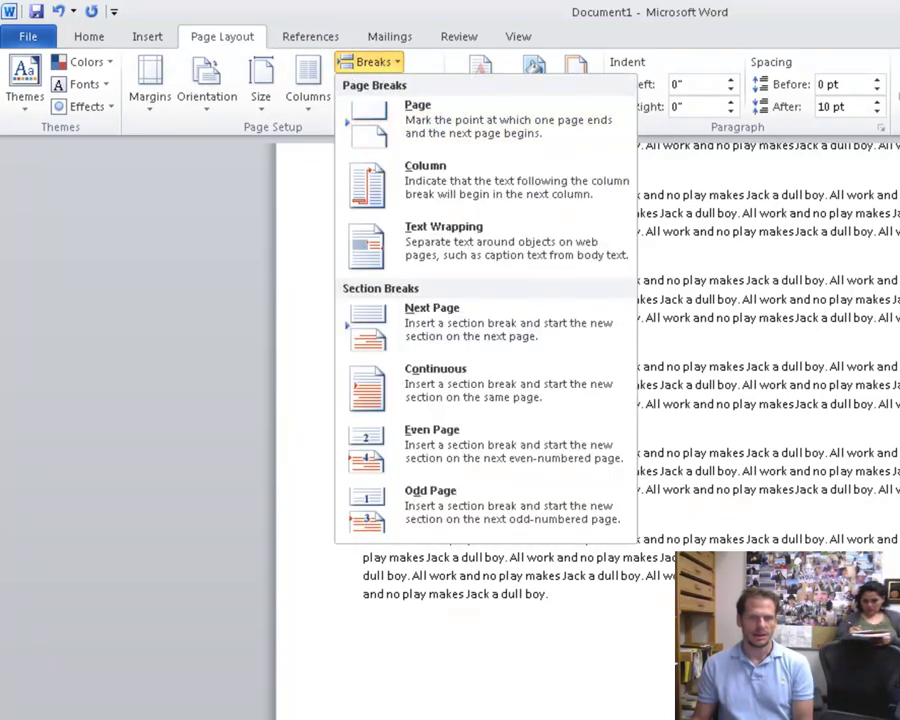
key("Escape")
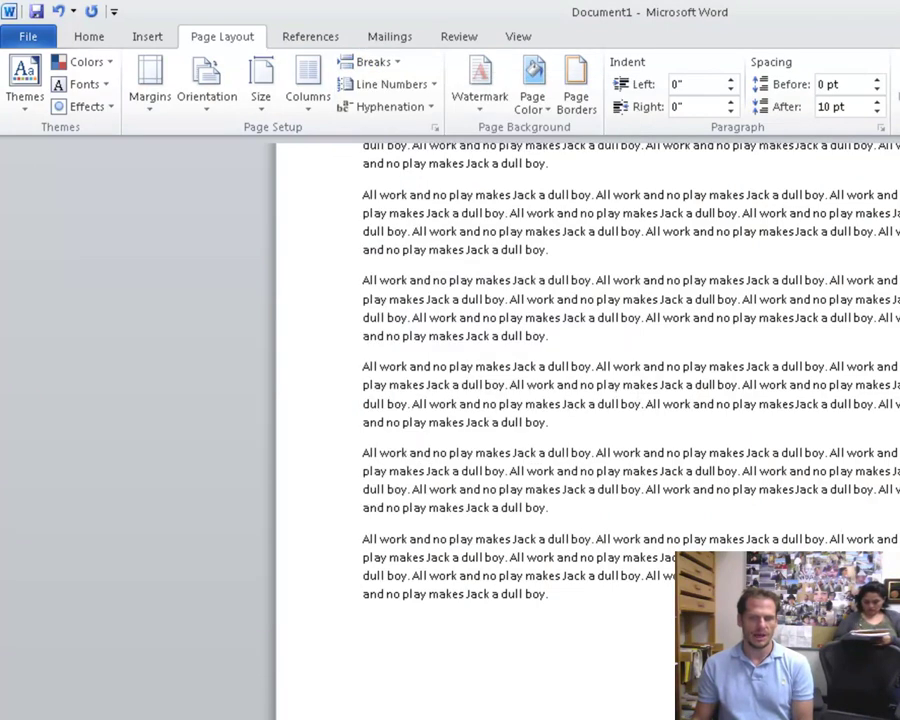
key("ctrl+Return")
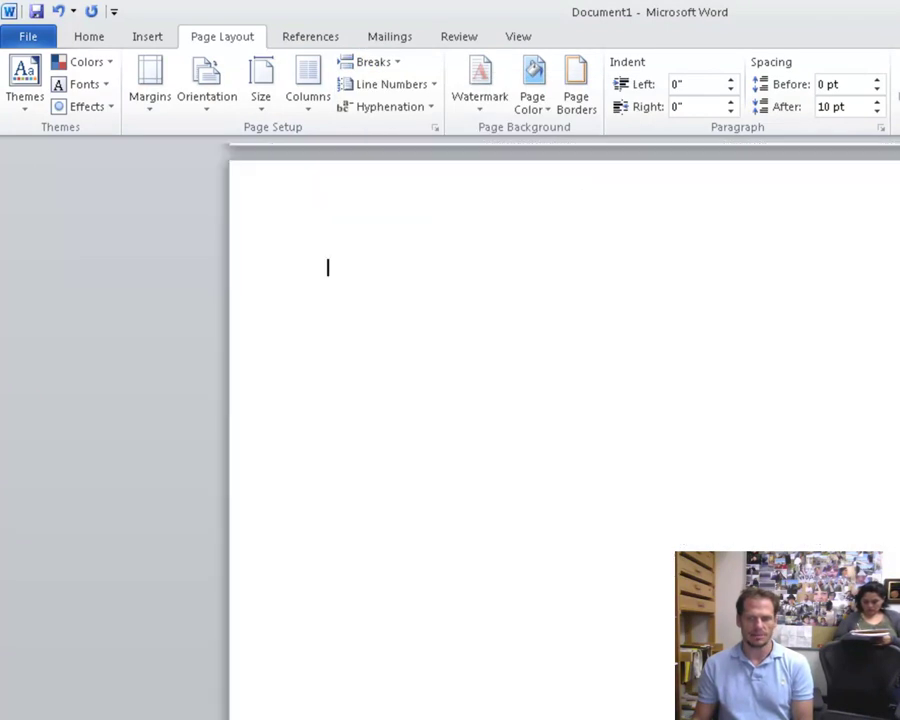
scroll(450, 430, "down", 4)
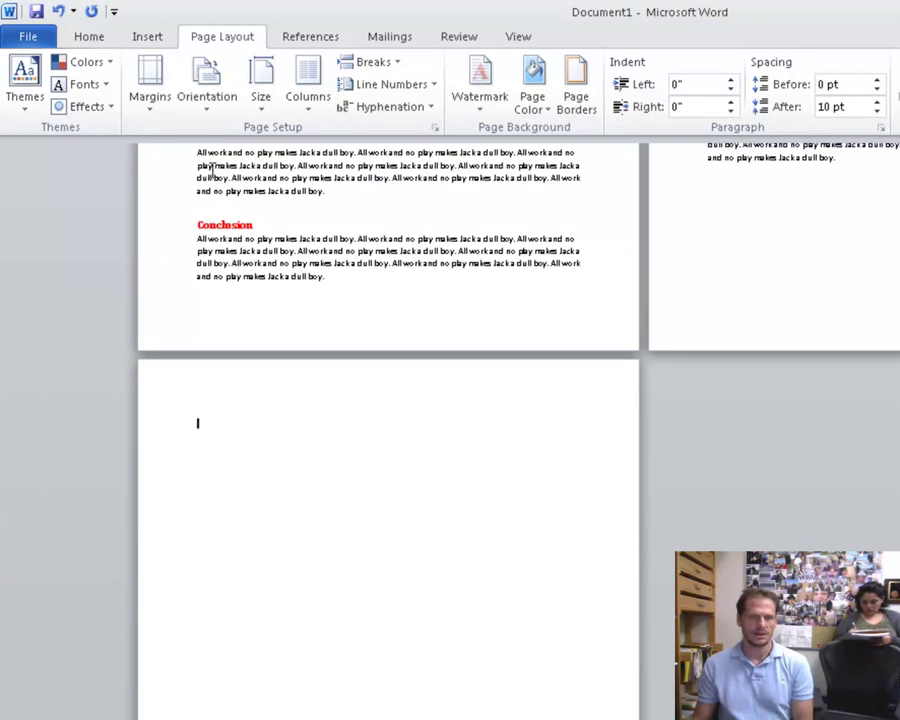
Insert a Works Cited bibliography on the new page
left_click(304, 37)
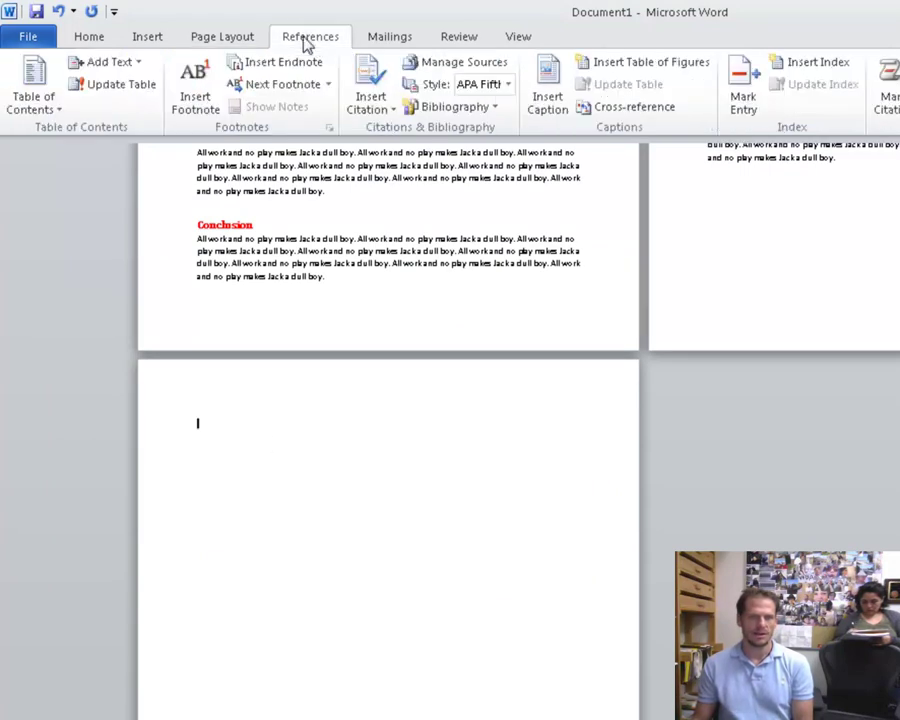
left_click(462, 108)
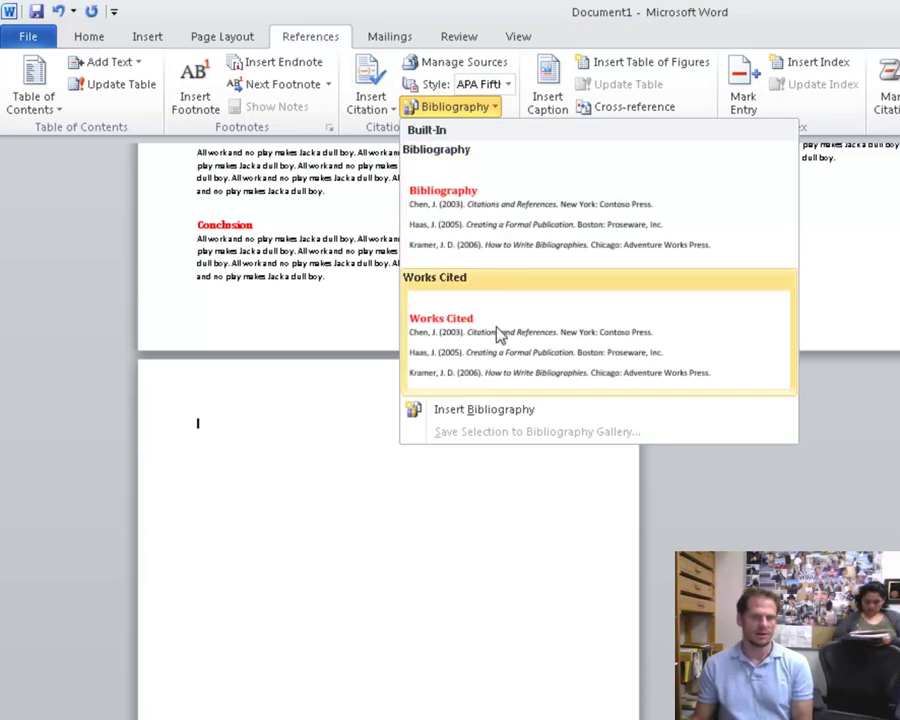
left_click(499, 335)
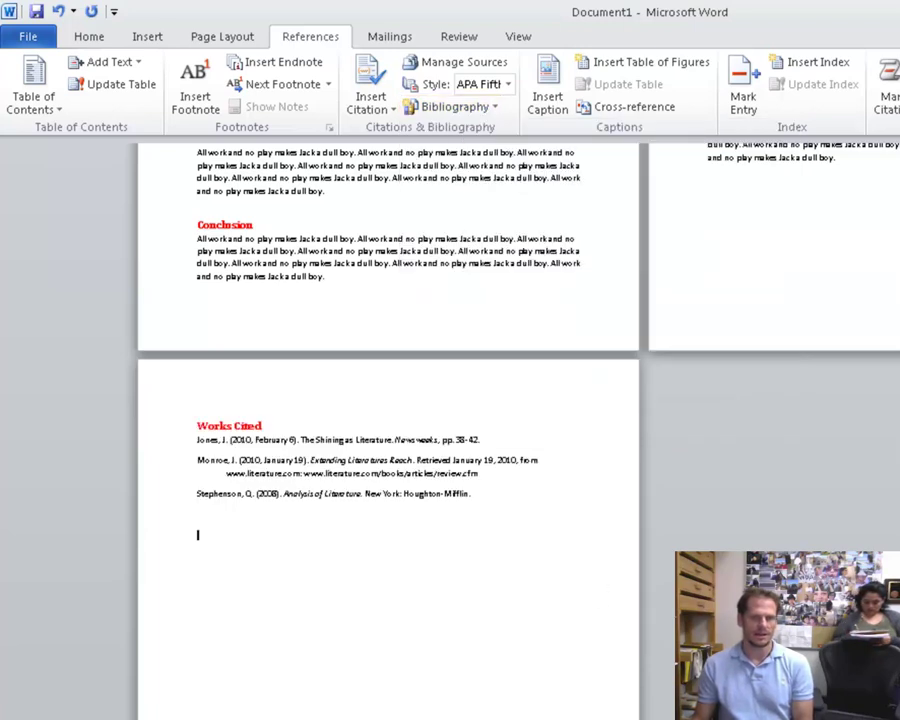
scroll(813, 217, "up", 5)
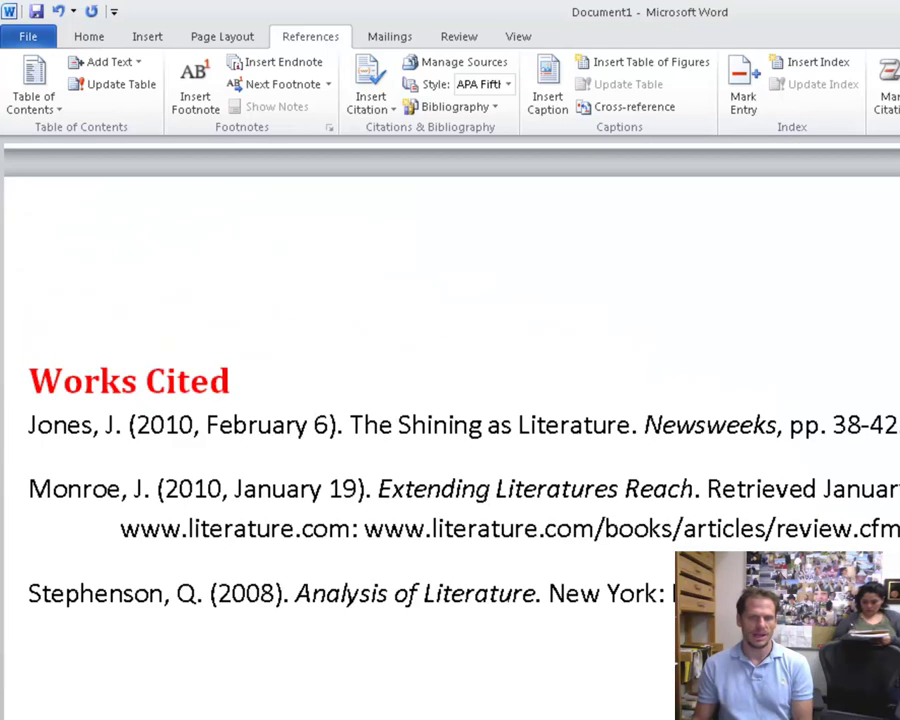
Switch the citation style to MLA Sixth Edition, then back to APA Fifth Edition
left_click(508, 84)
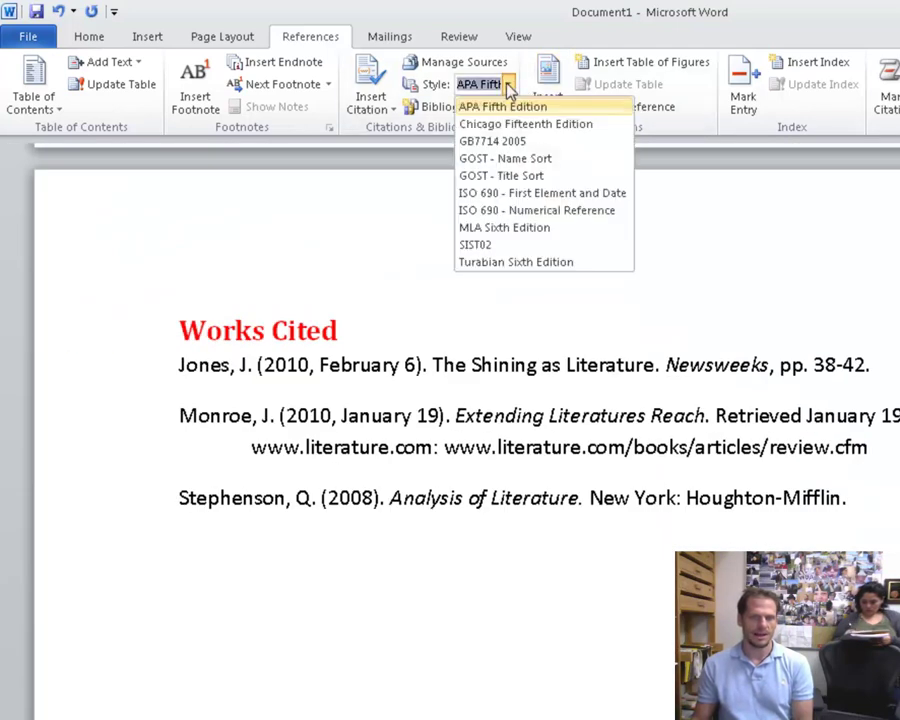
left_click(546, 227)
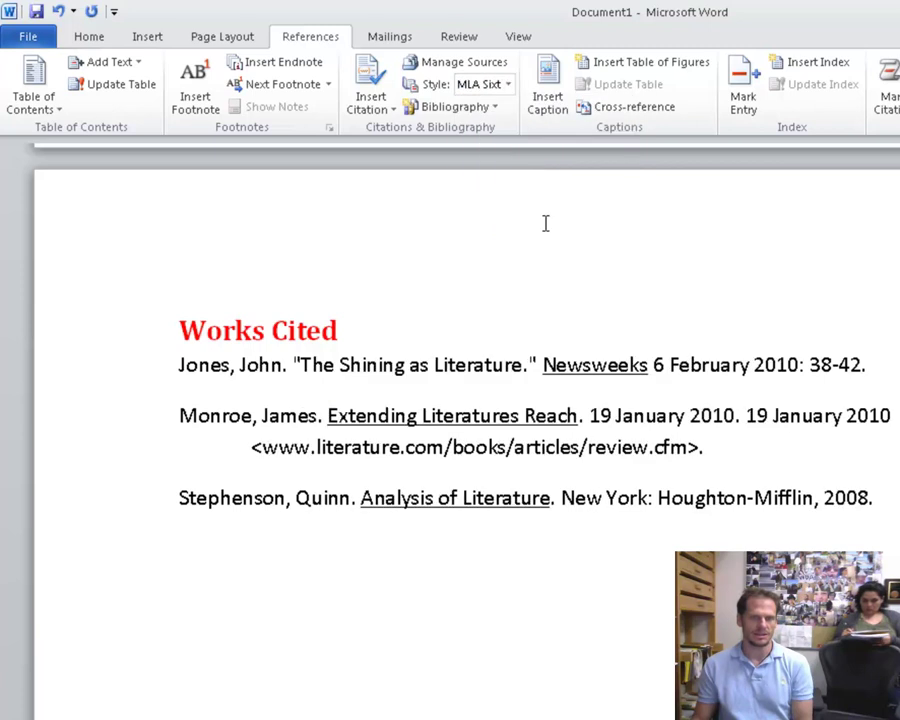
left_click(508, 84)
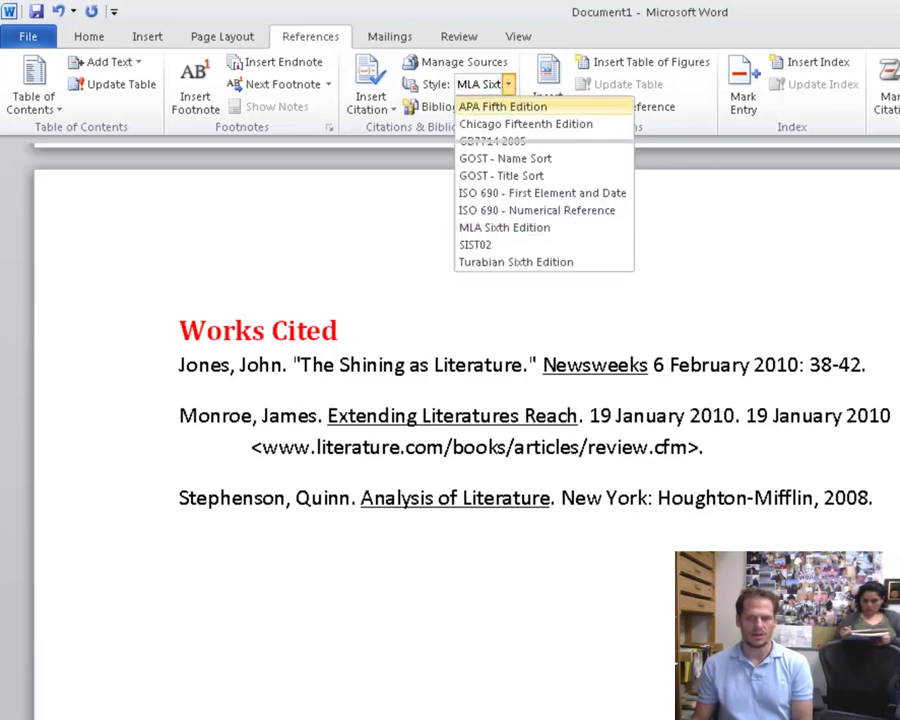
left_click(502, 106)
scroll(450, 430, "down", 10)
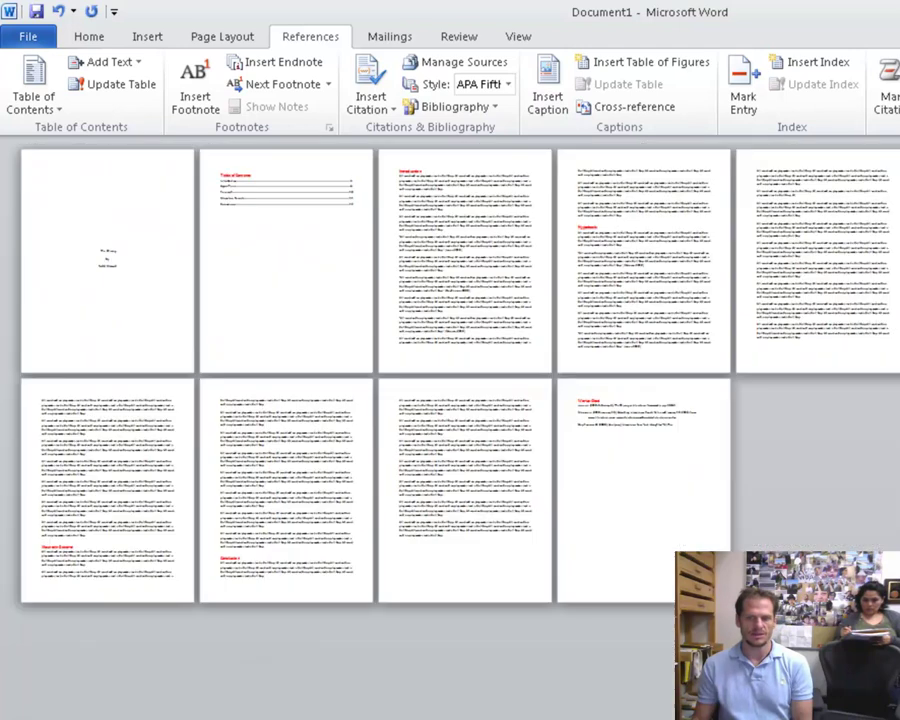
scroll(450, 430, "up", 2)
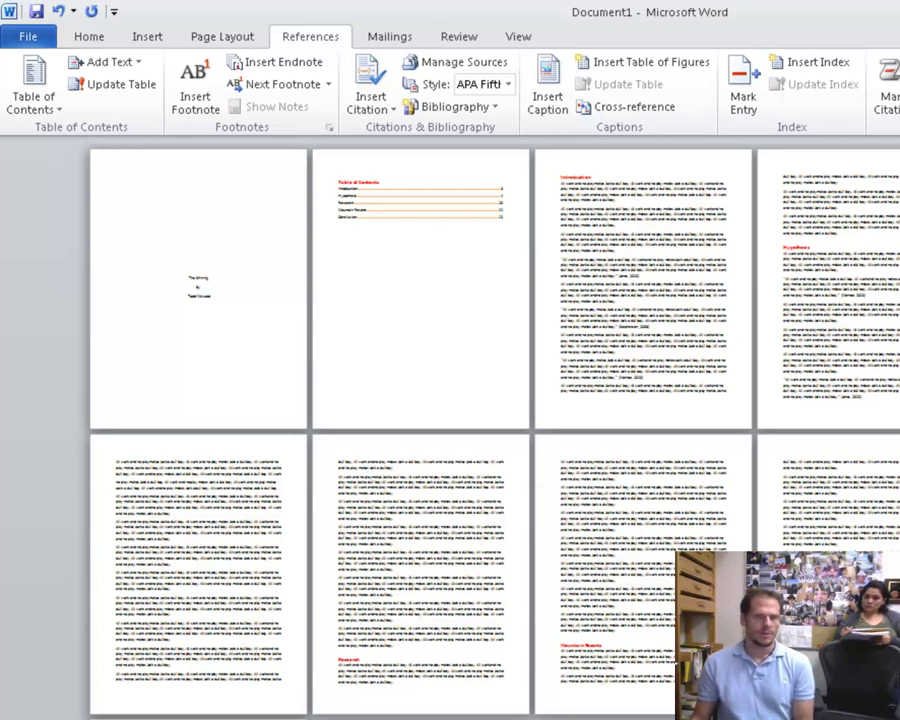
left_click(494, 107)
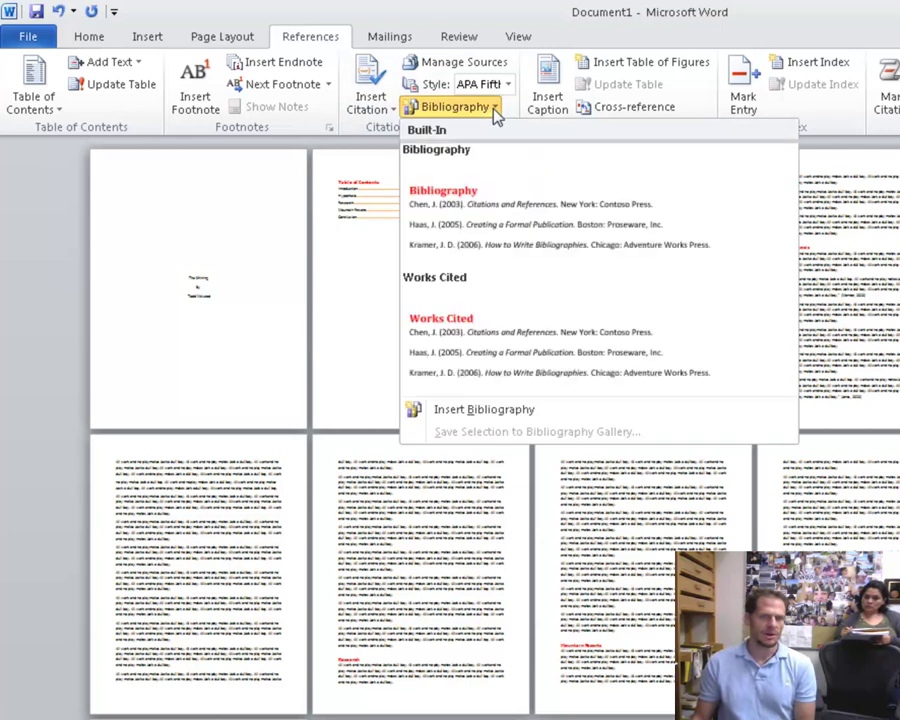
key("Escape")
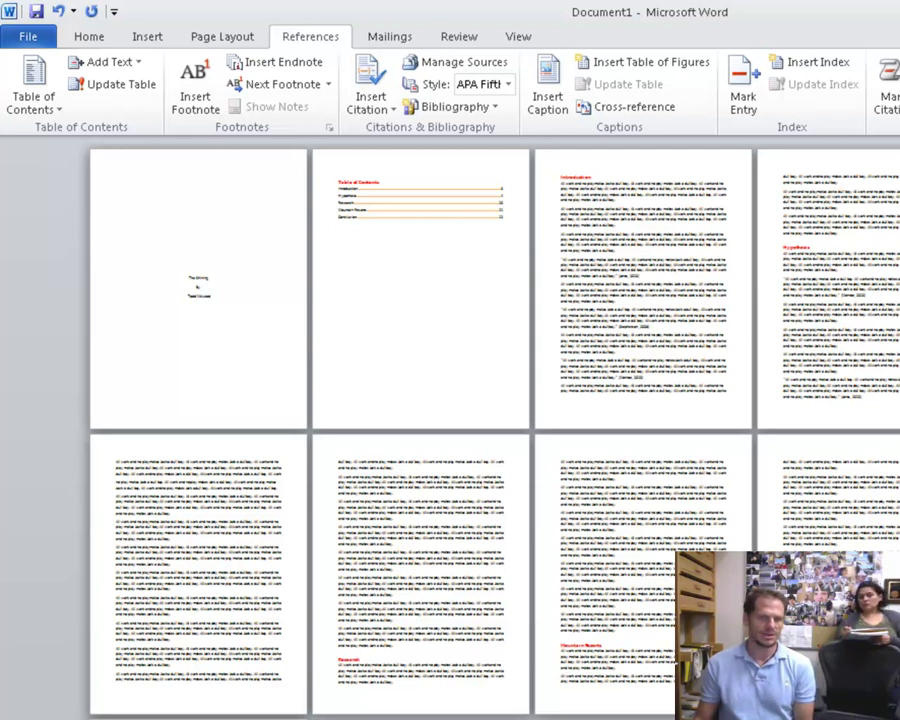
left_click(493, 110)
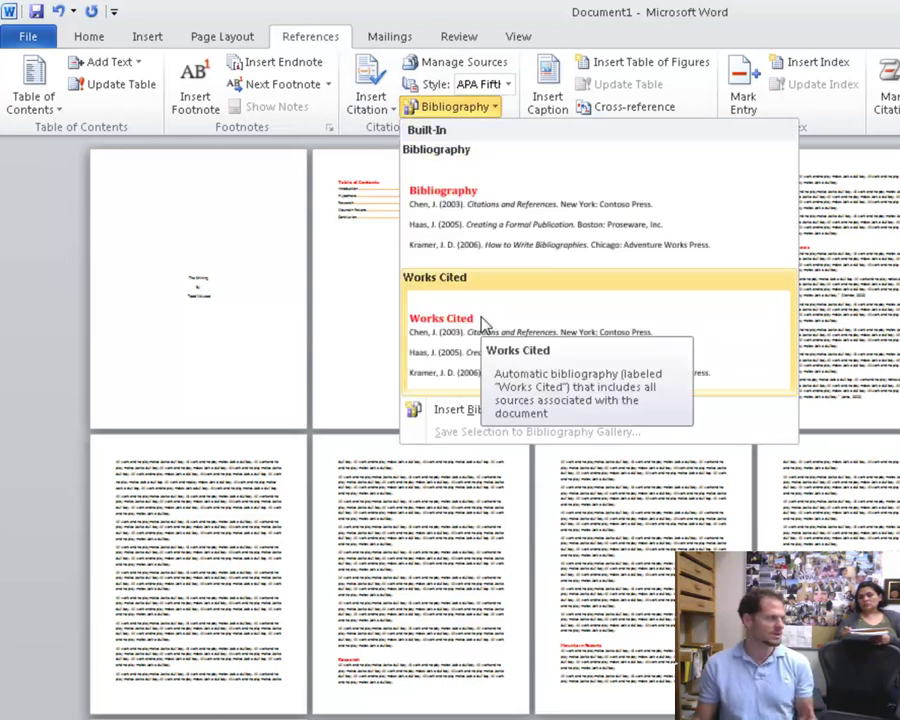
left_click(381, 110)
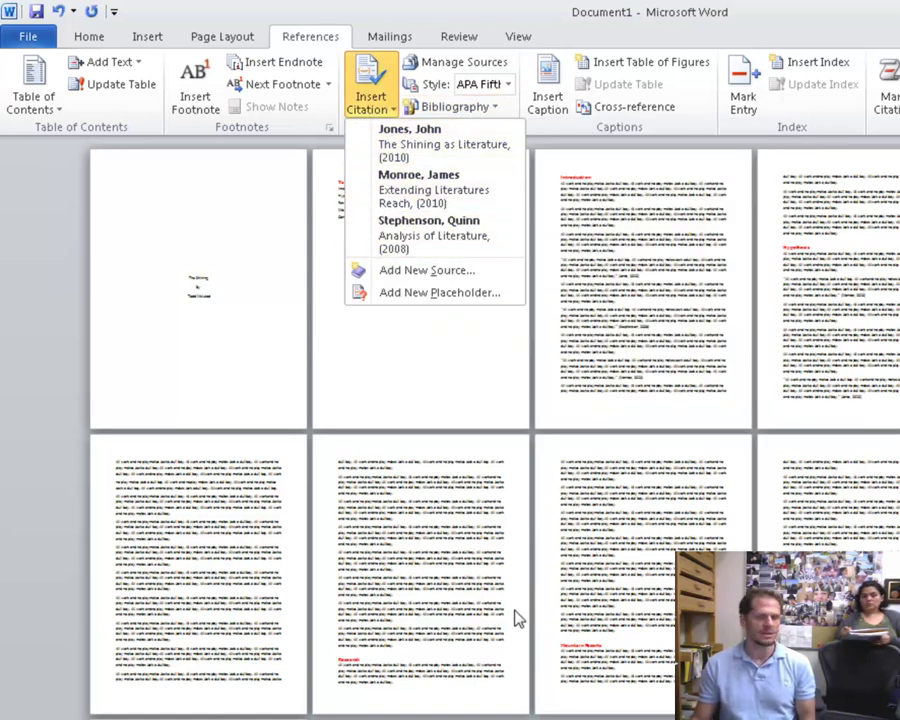
left_click(470, 640)
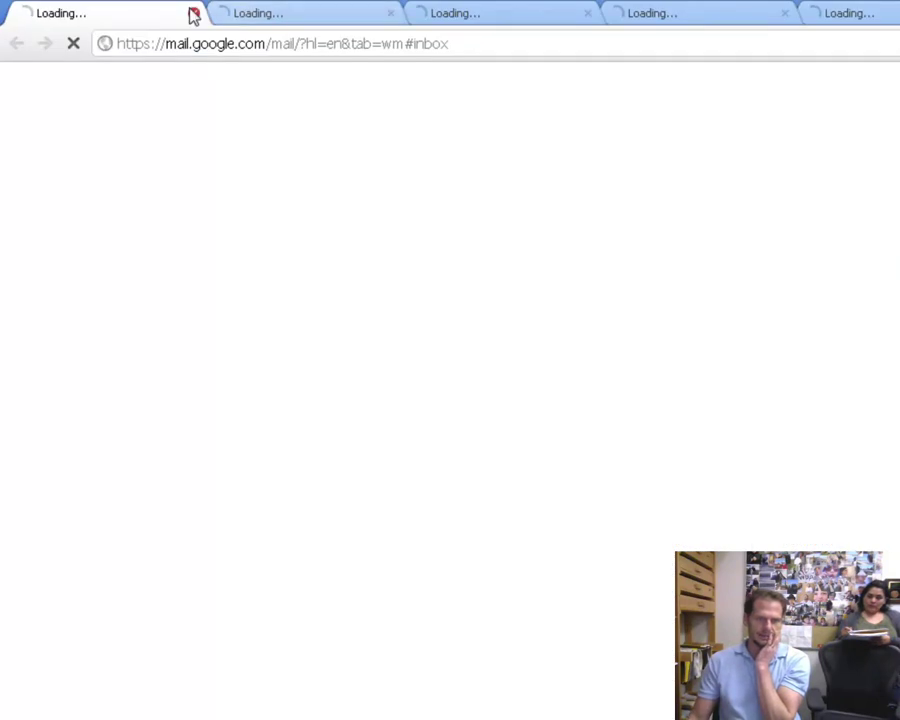
Close the extra browser tabs and go to the Google home page
left_click(194, 14)
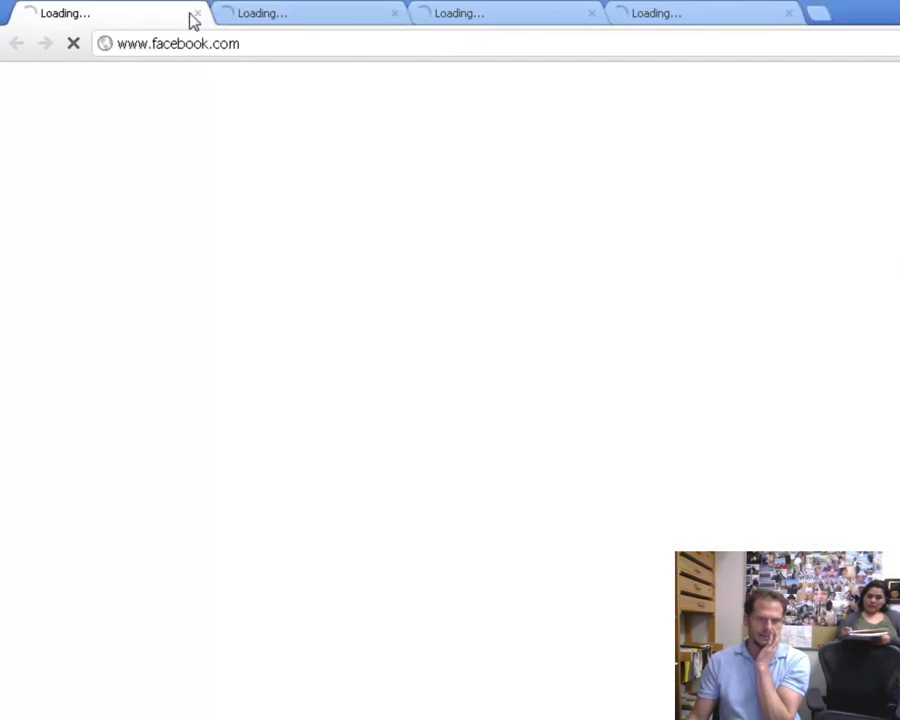
left_click(192, 15)
left_click(192, 15)
left_click(192, 15)
left_click(164, 48)
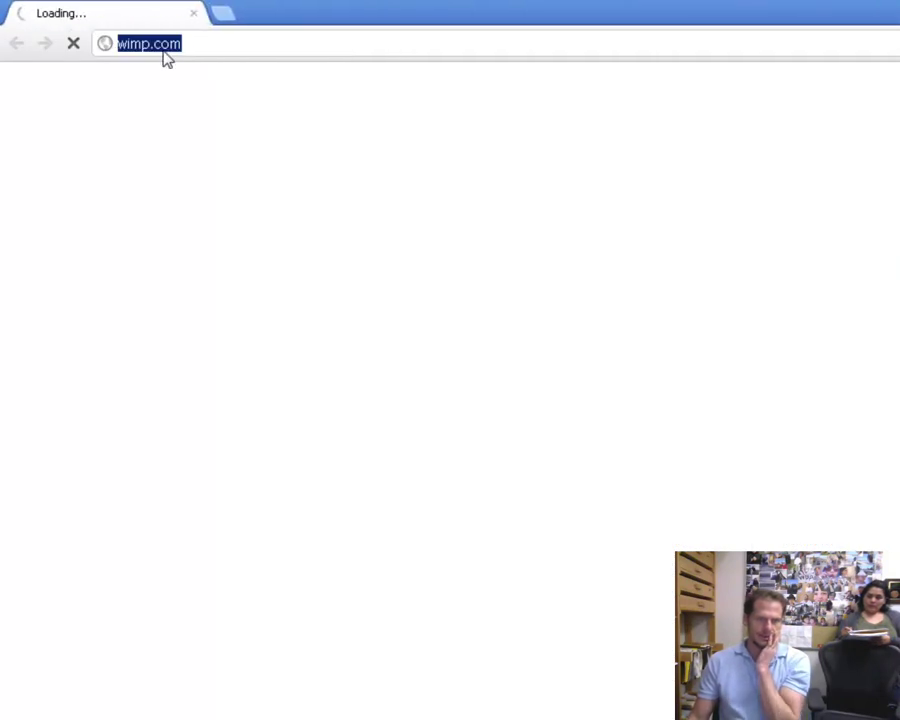
type("google")
key("Return")
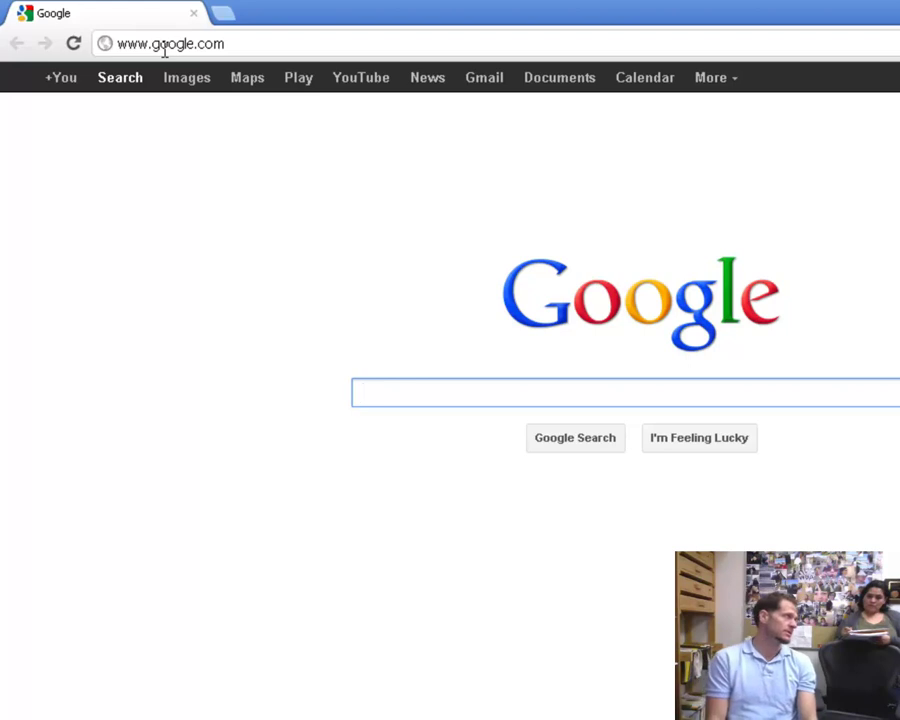
Search for maldives images and filter the results to Medium size
type("maldives")
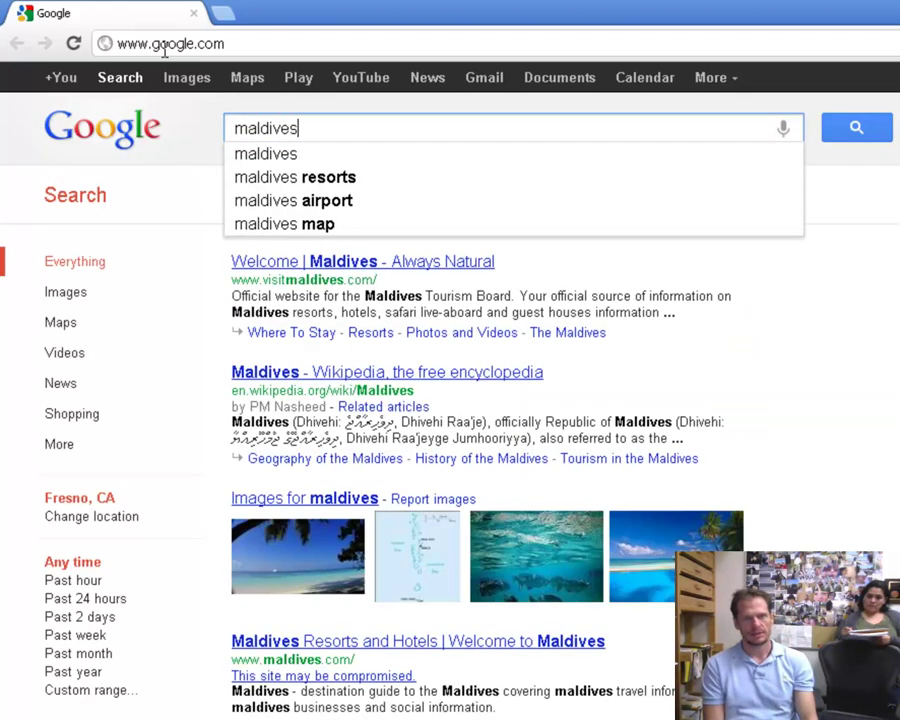
key("Return")
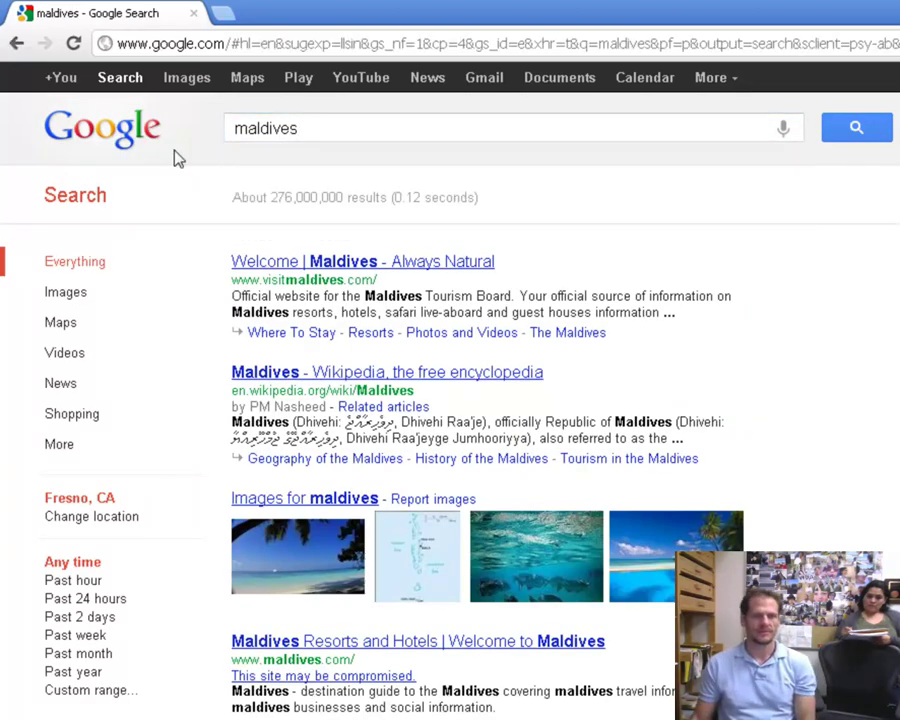
left_click(343, 505)
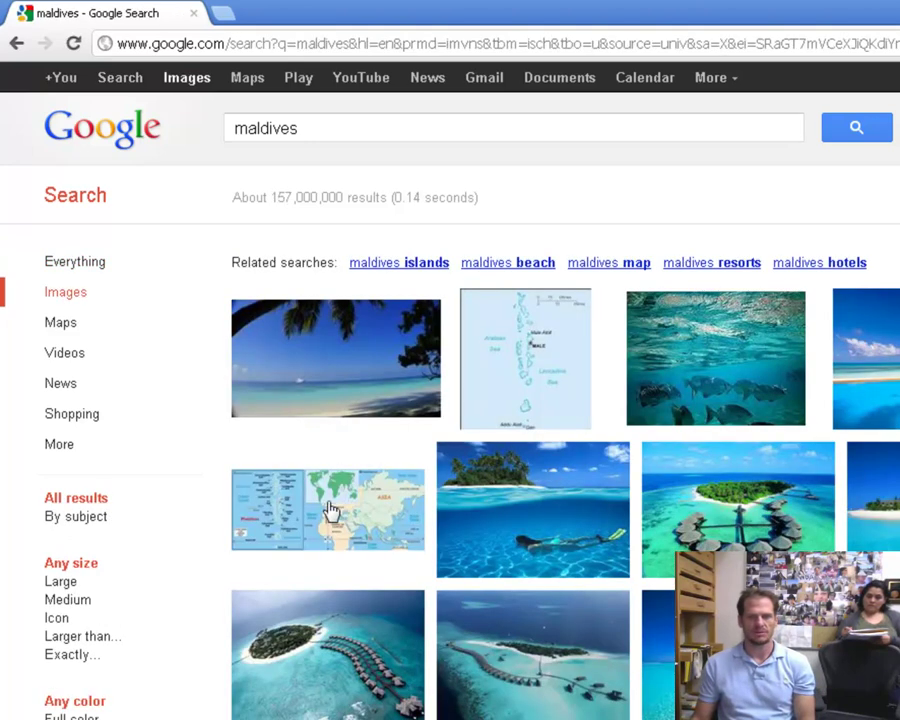
mouse_move(329, 508)
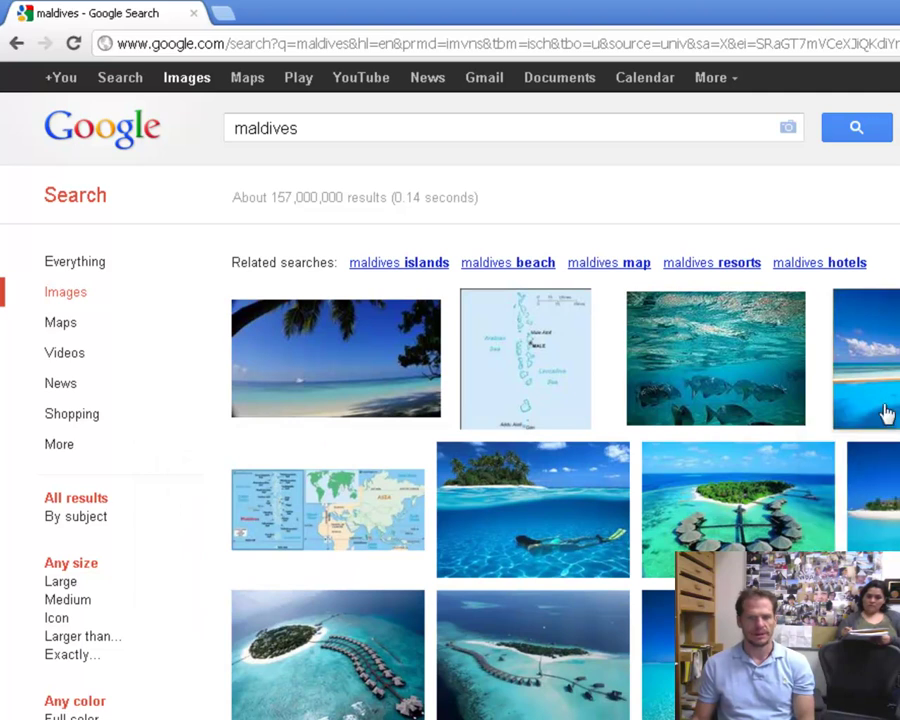
middle_click(404, 393)
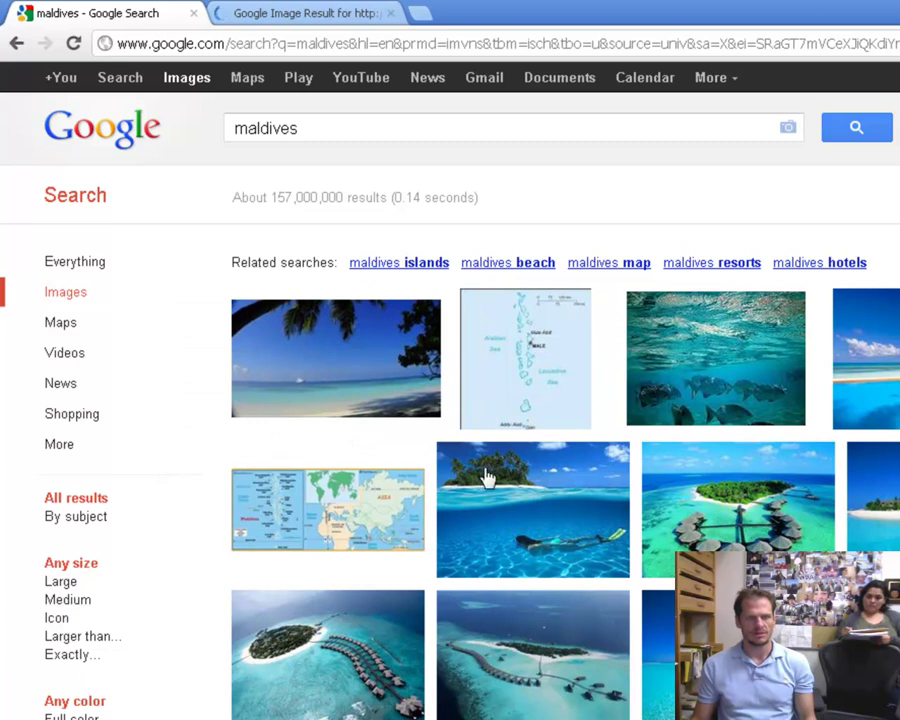
left_click(67, 600)
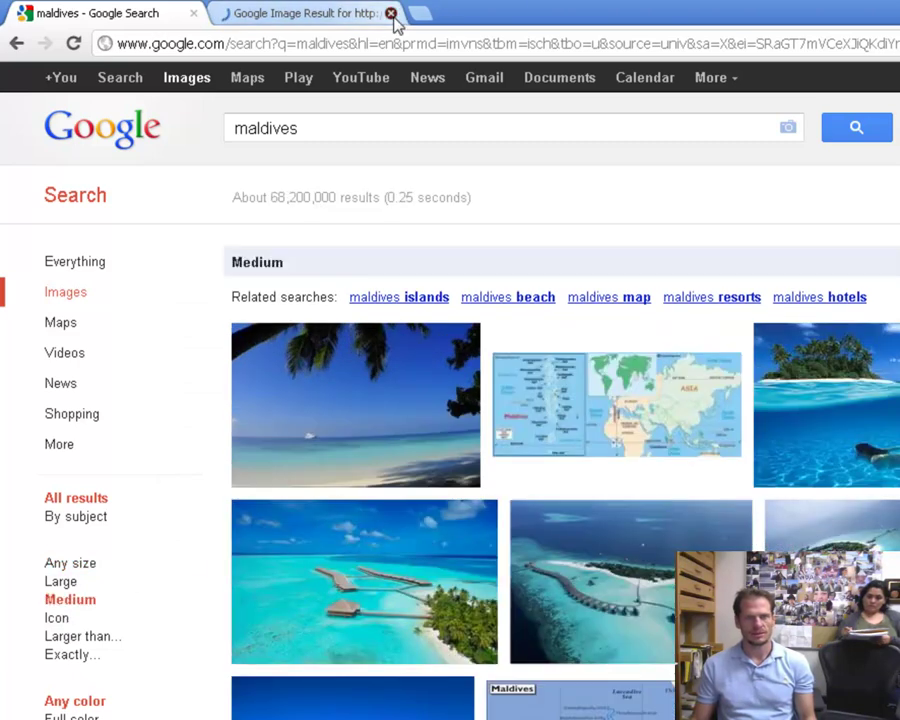
Open several Maldives photo pages in background tabs and preview a vacation photo
left_click(391, 13)
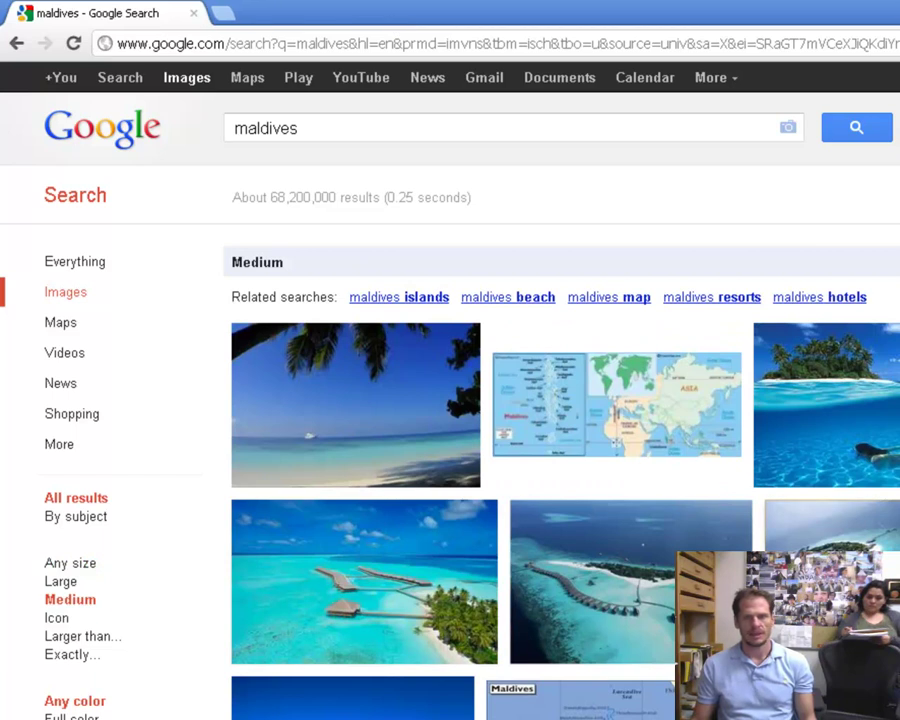
middle_click(826, 405)
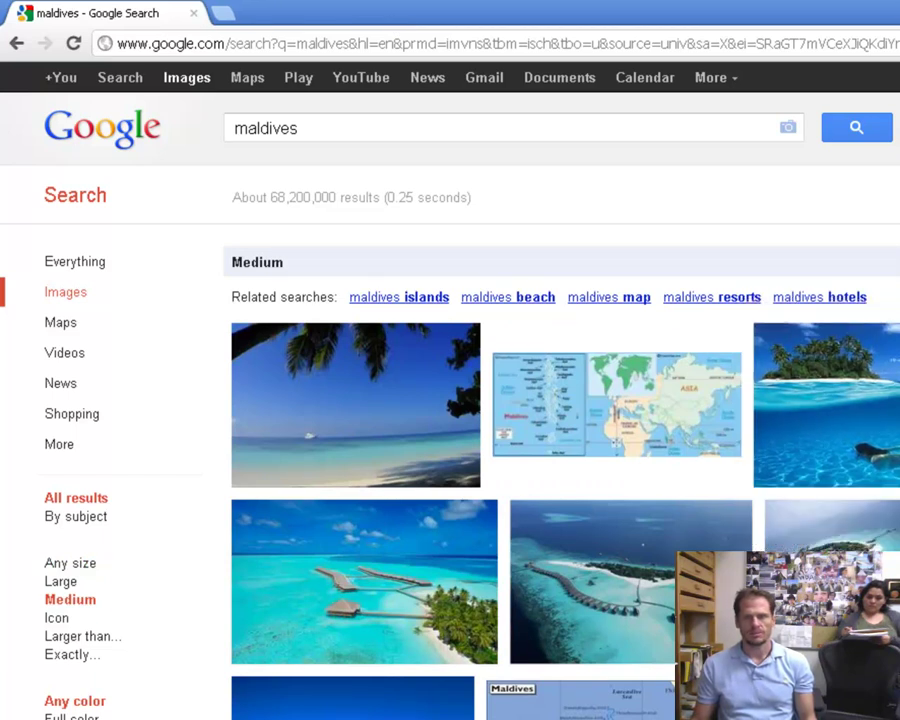
middle_click(523, 430)
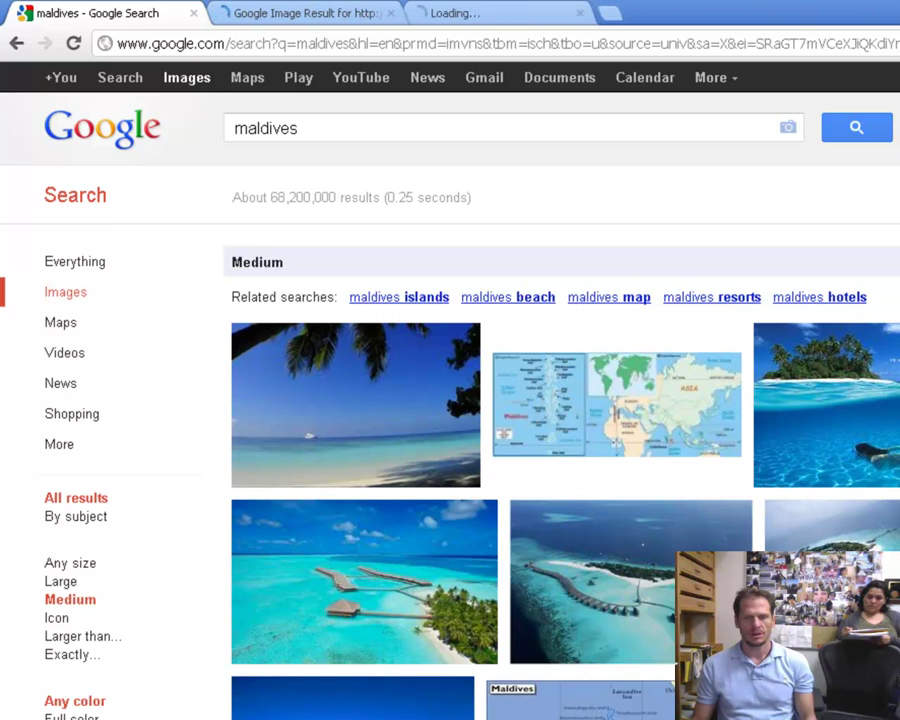
middle_click(523, 430)
scroll(560, 450, "down", 4)
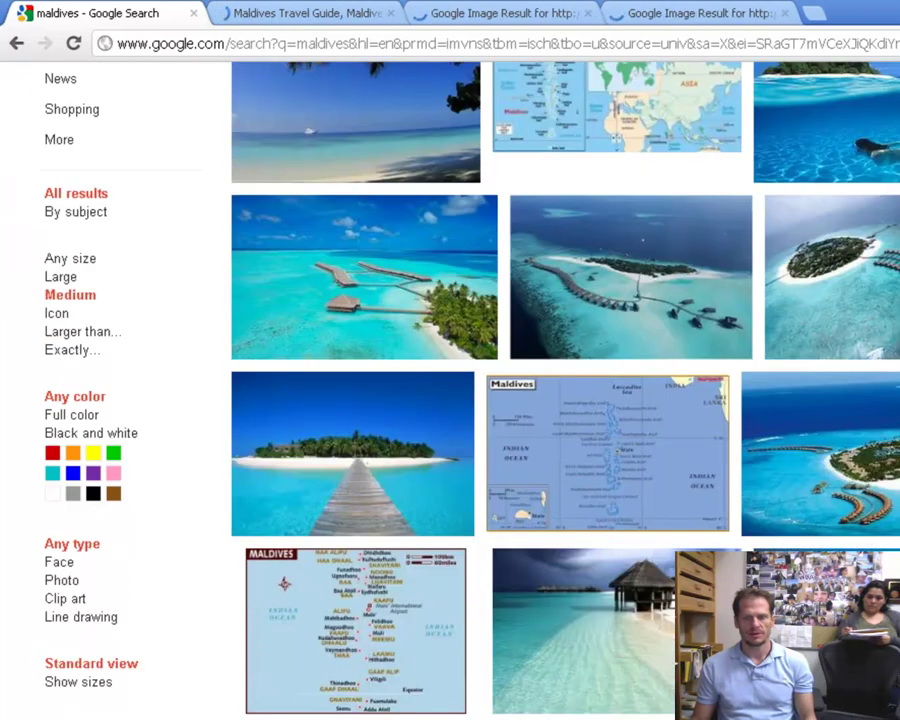
left_click(368, 12)
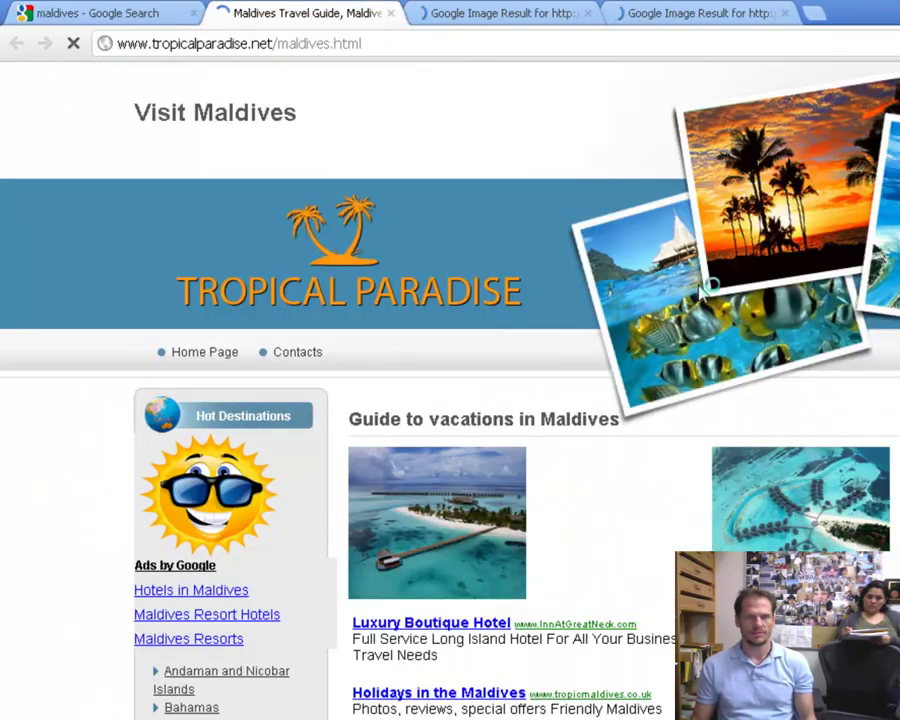
left_click(495, 523)
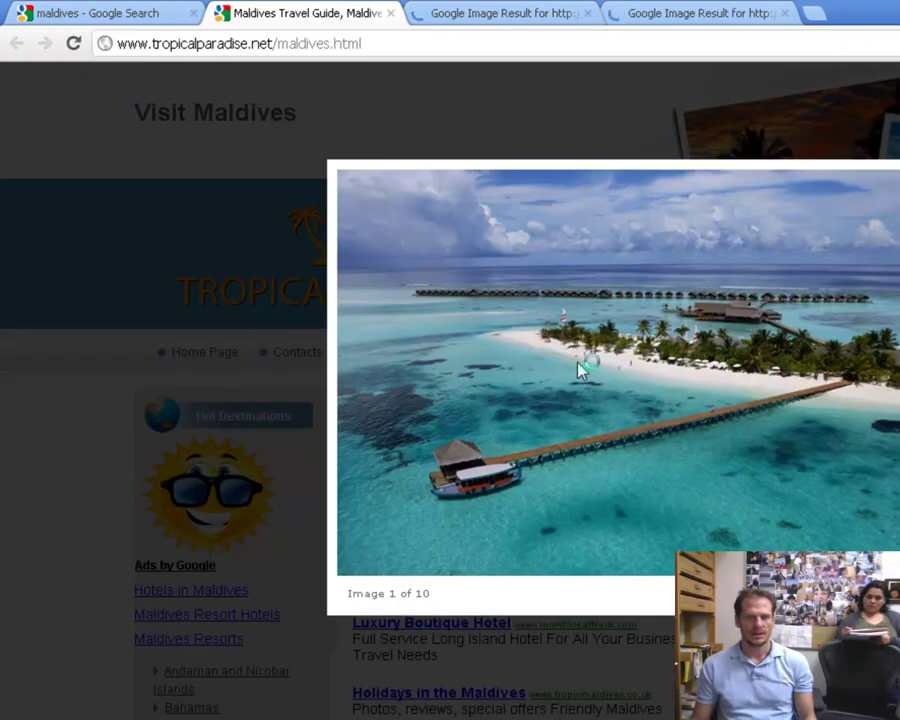
right_click(580, 370)
key("Escape")
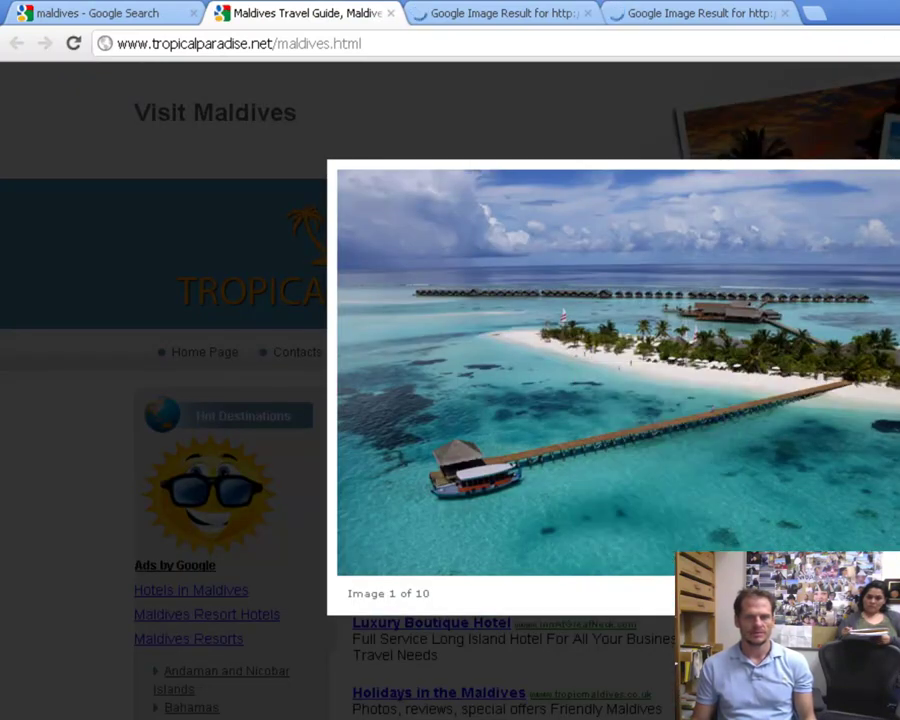
key("Escape")
Copy the beach-hut-over-water photo
left_click(394, 16)
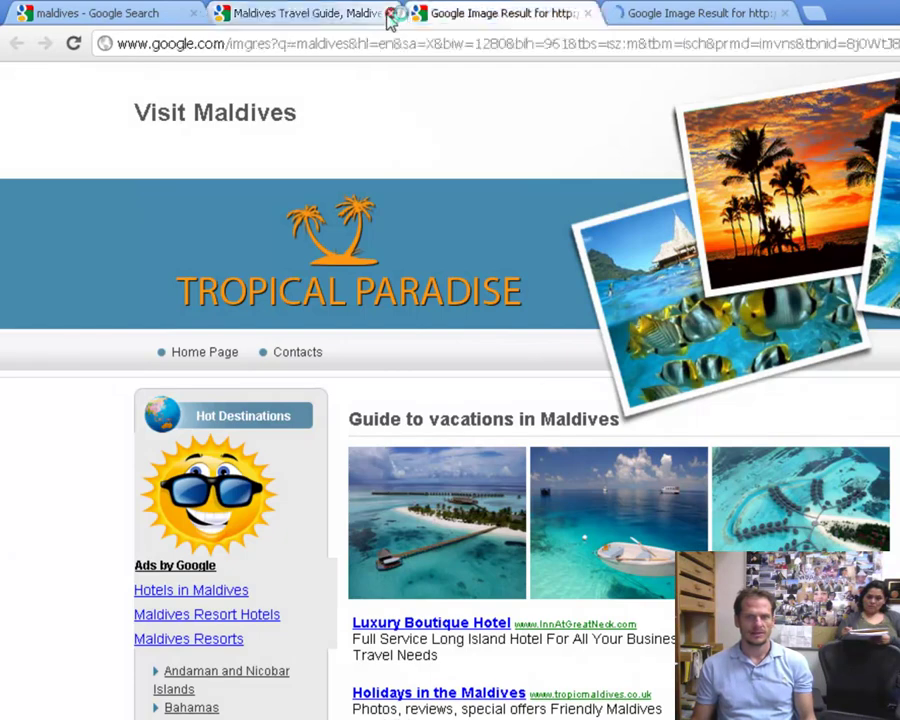
left_click(391, 14)
right_click(480, 488)
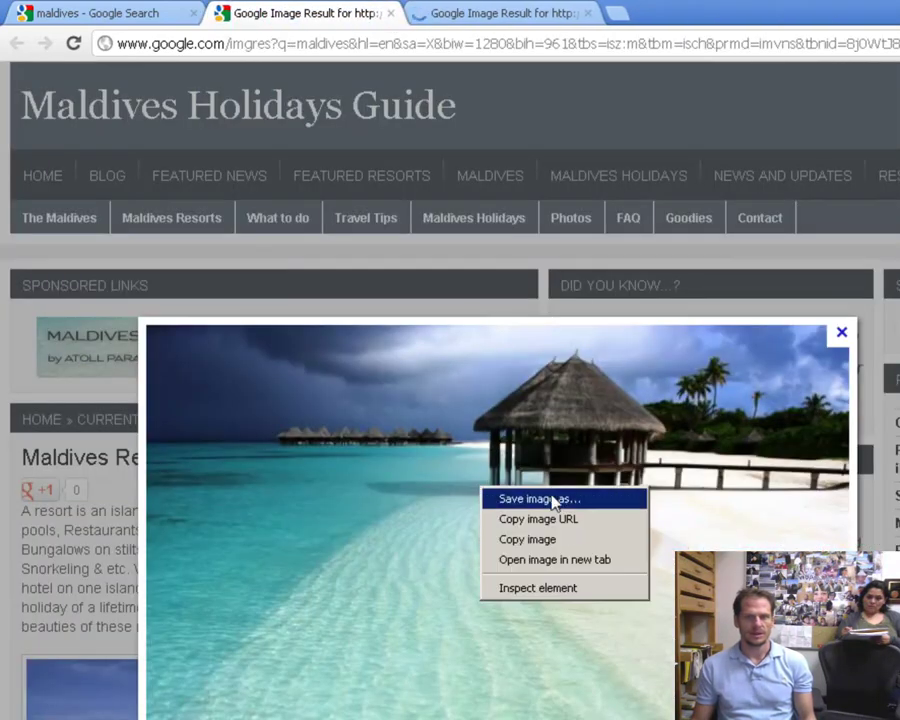
left_click(588, 540)
Paste the beach-hut photo into the Word document and drag it onto page 4
key("alt+Tab")
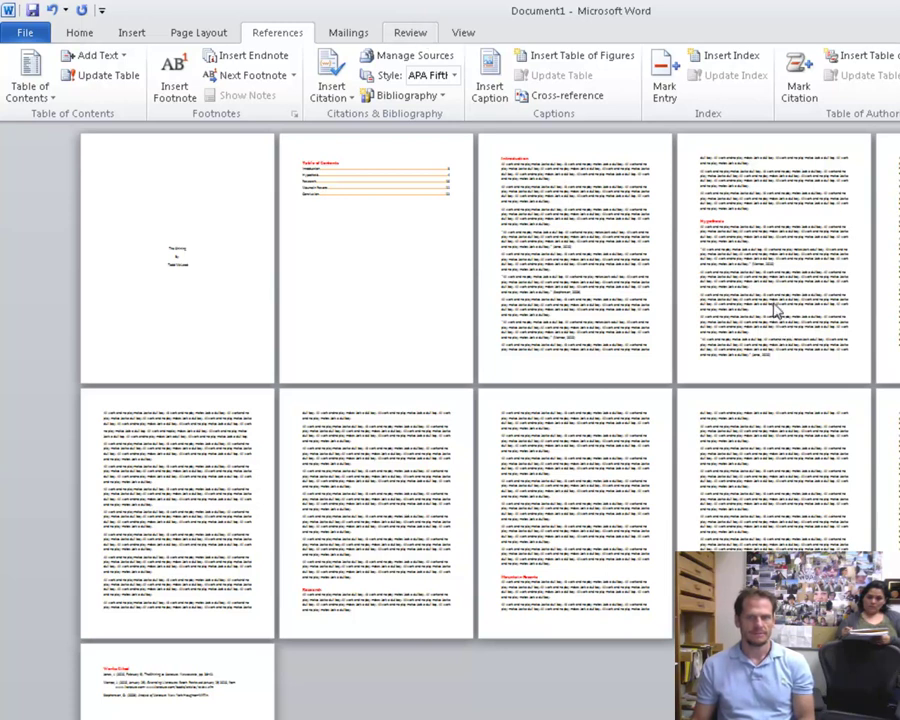
key("ctrl+Return")
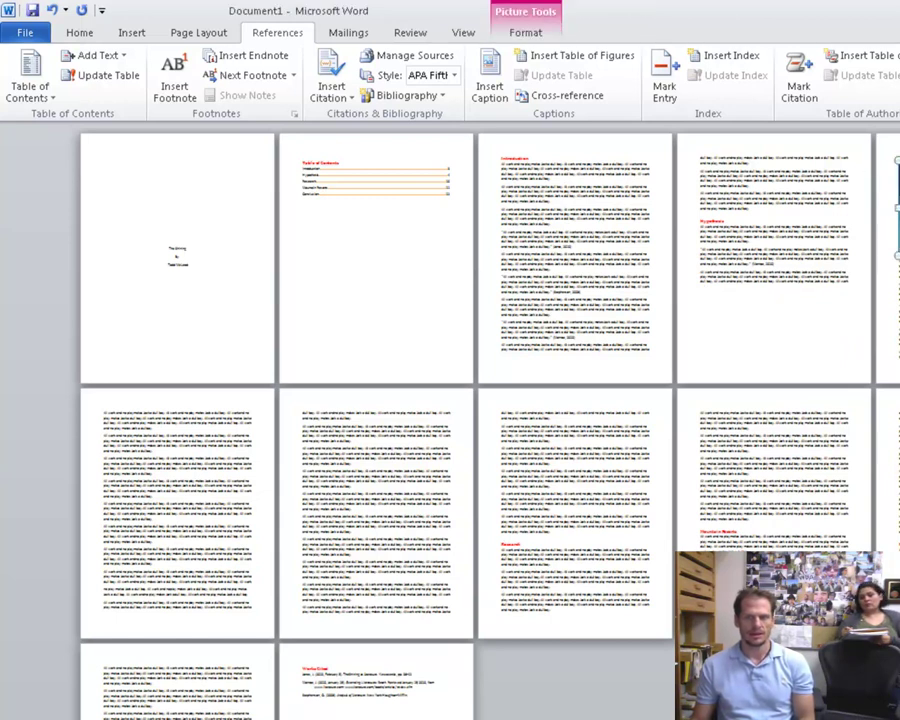
left_click_drag(895, 205, 750, 322)
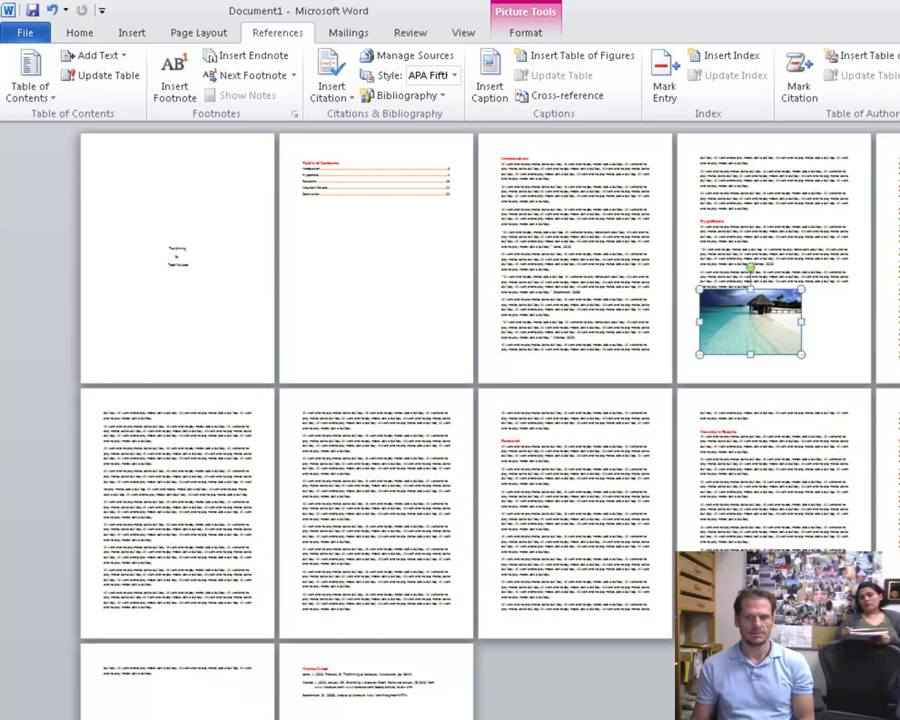
Give page 4's beach photo Tight text wrapping and move it beside the paragraphs
left_click(540, 33)
left_click(829, 80)
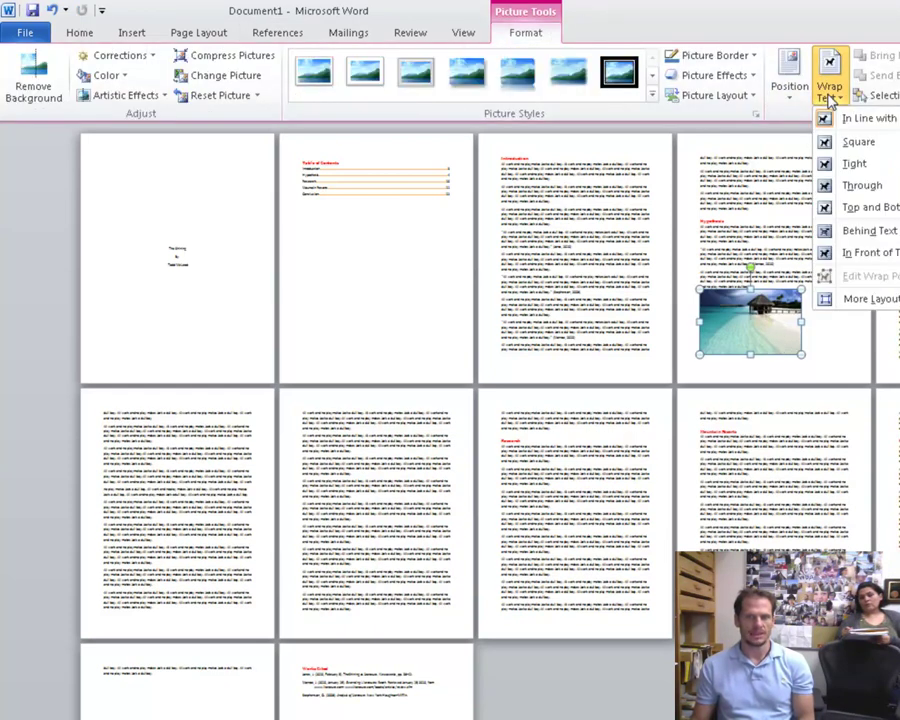
left_click(873, 167)
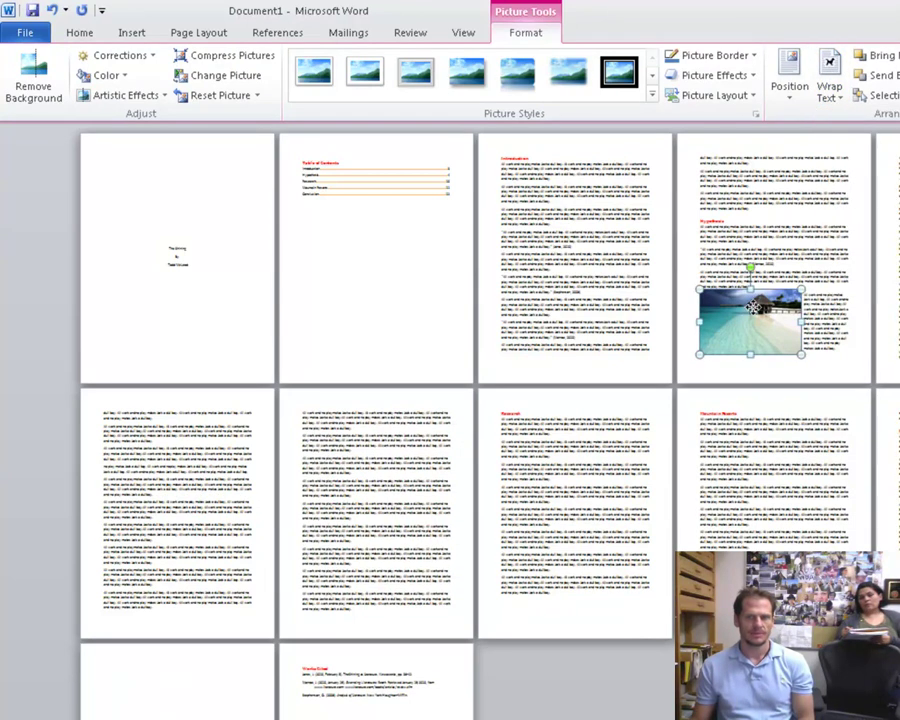
left_click_drag(790, 259, 850, 259)
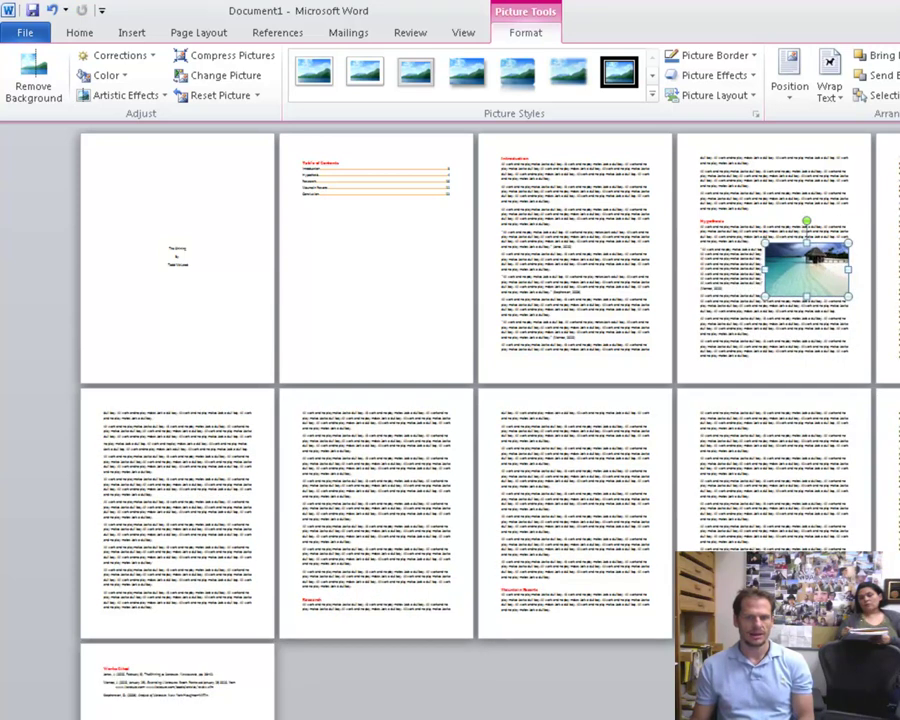
Copy the island-pier photo from the browser and return to Word
key("alt+Tab")
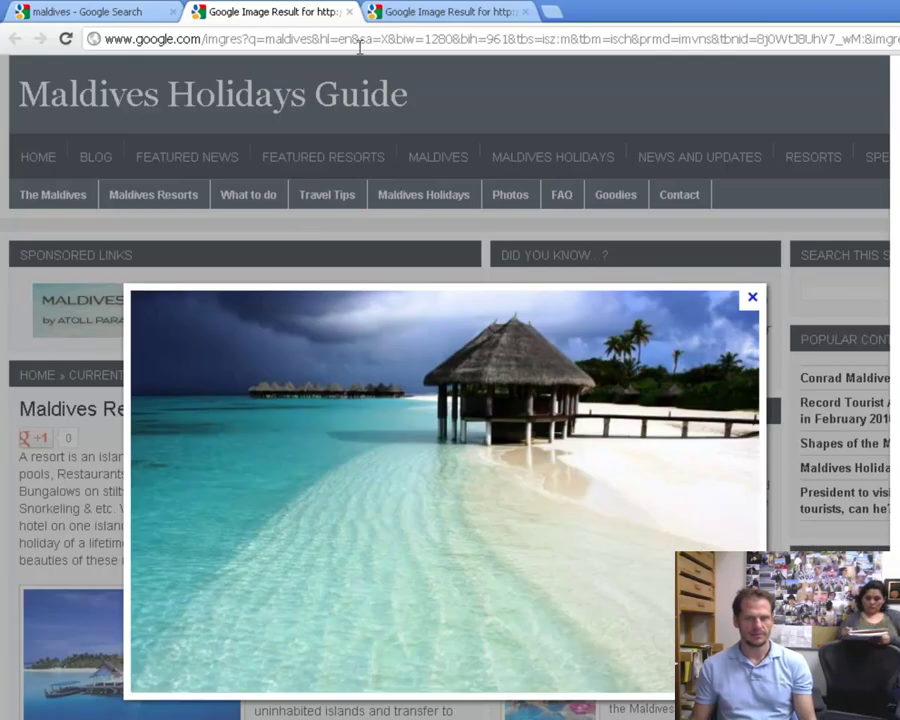
left_click(348, 12)
right_click(418, 445)
left_click(470, 486)
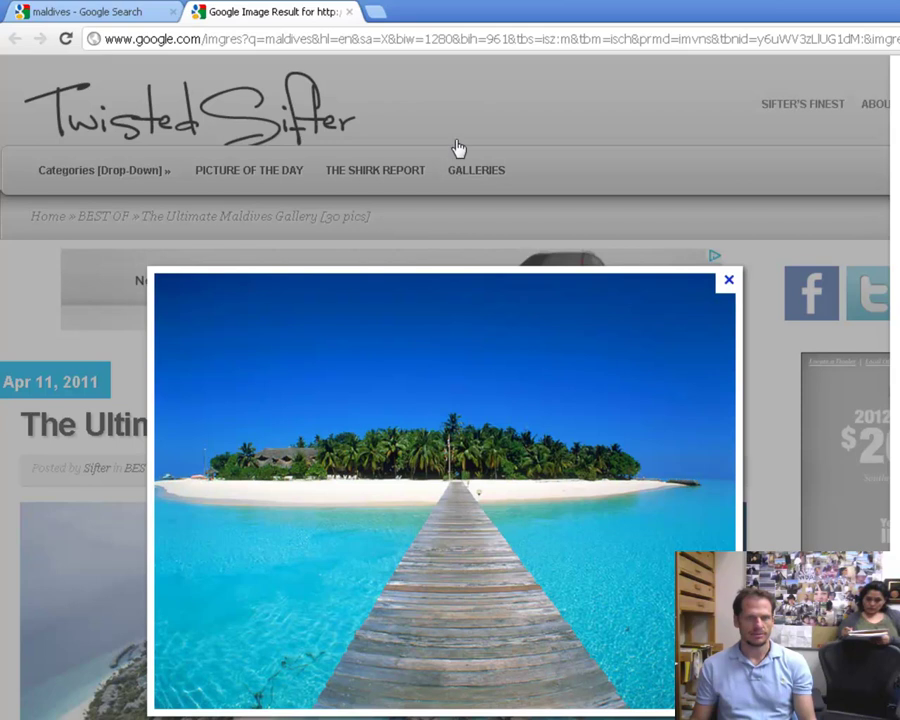
key("alt+Tab")
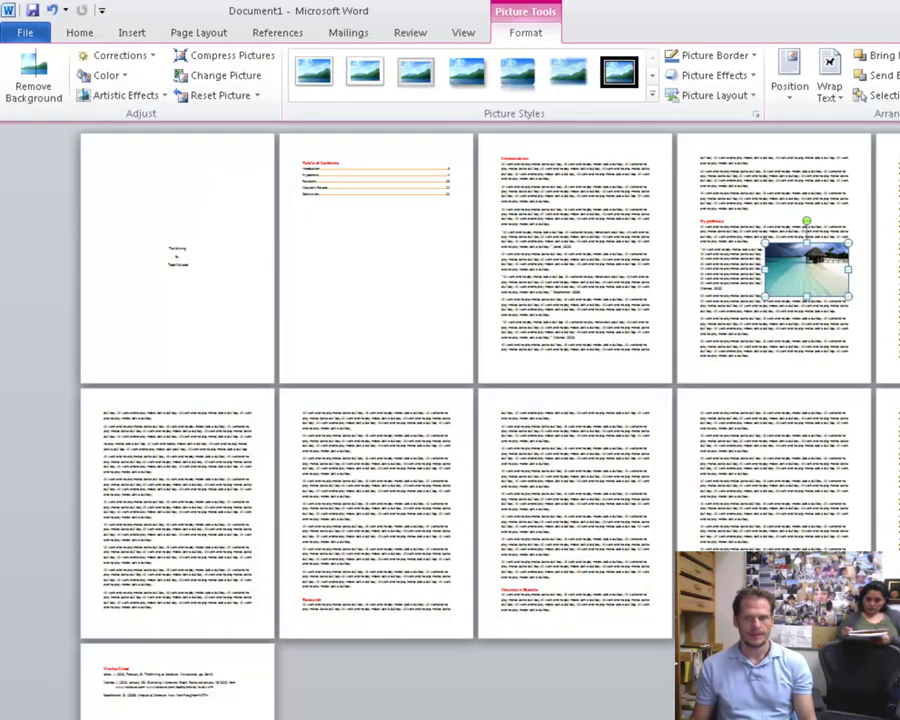
Paste the island-pier photo on page 5, then delete it
left_click(531, 434)
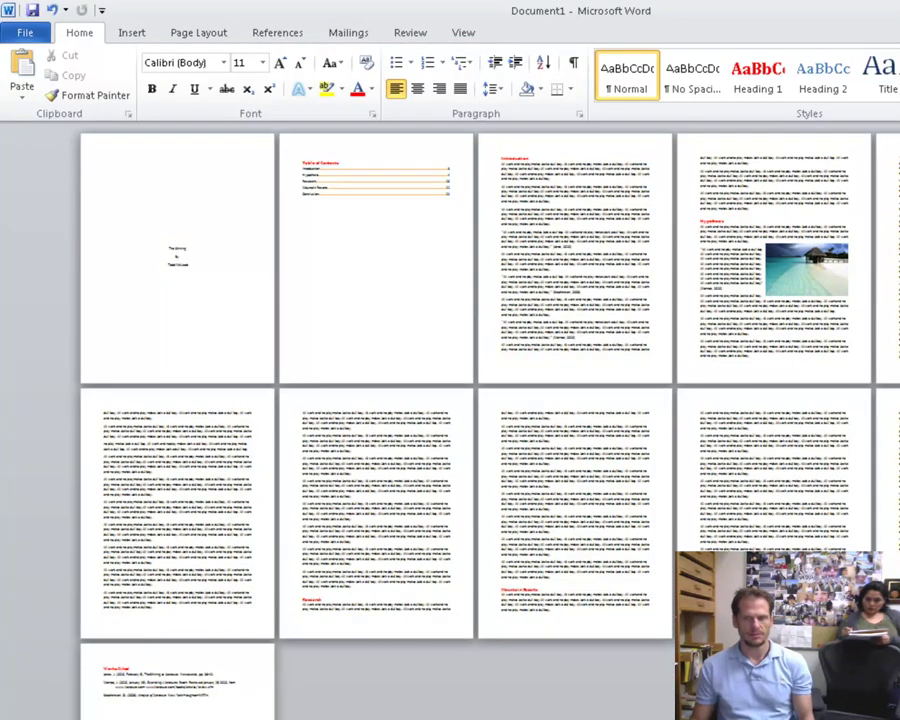
key("ctrl+v")
left_click(248, 474)
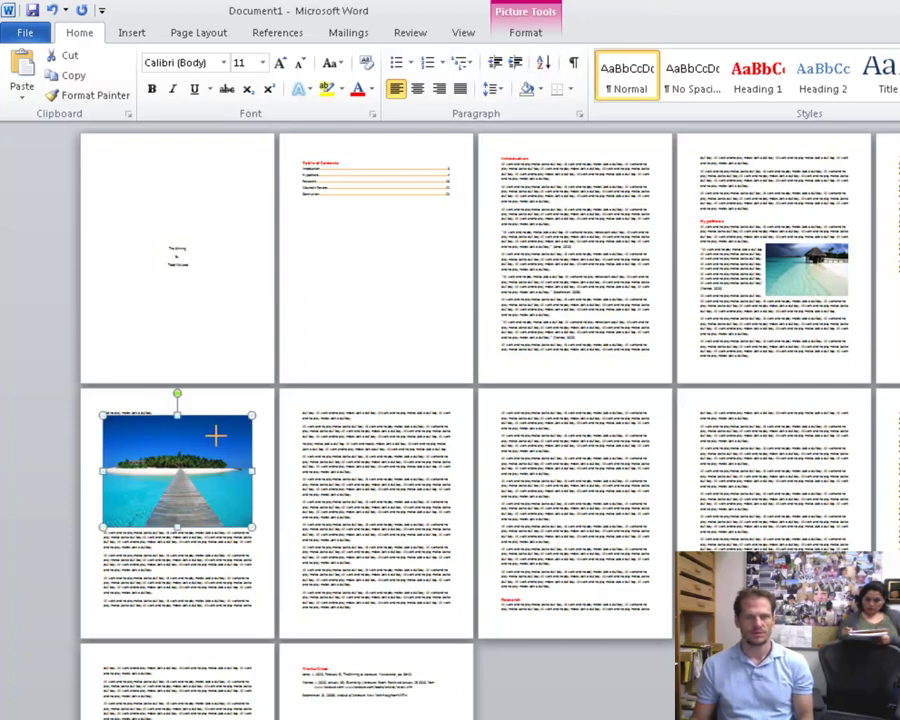
key("Delete")
Set Tight wrapping on page 4's beach photo and apply a picture style
left_click(525, 33)
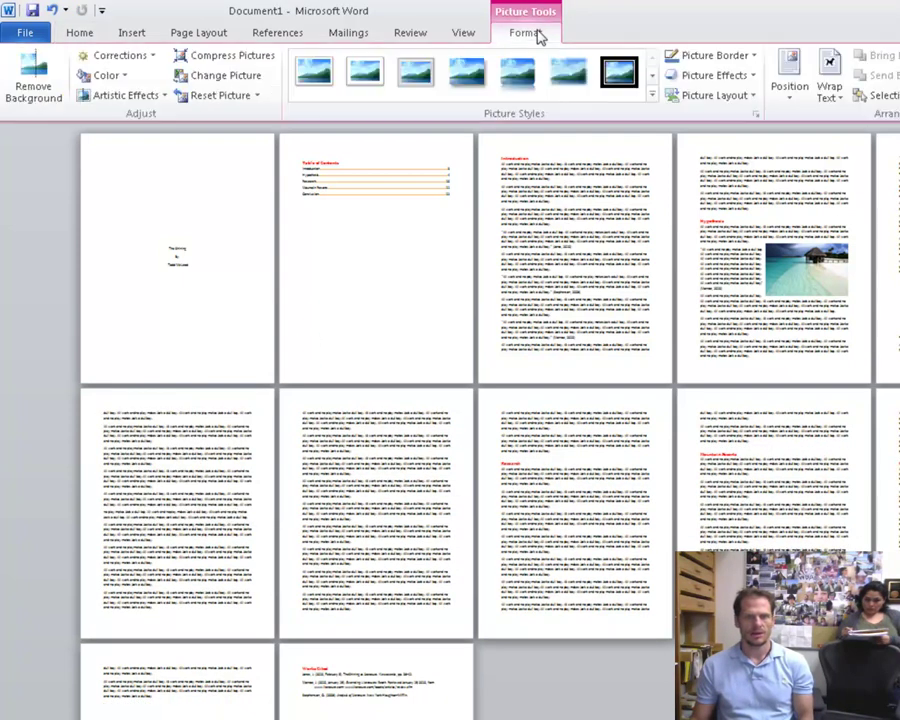
left_click(829, 78)
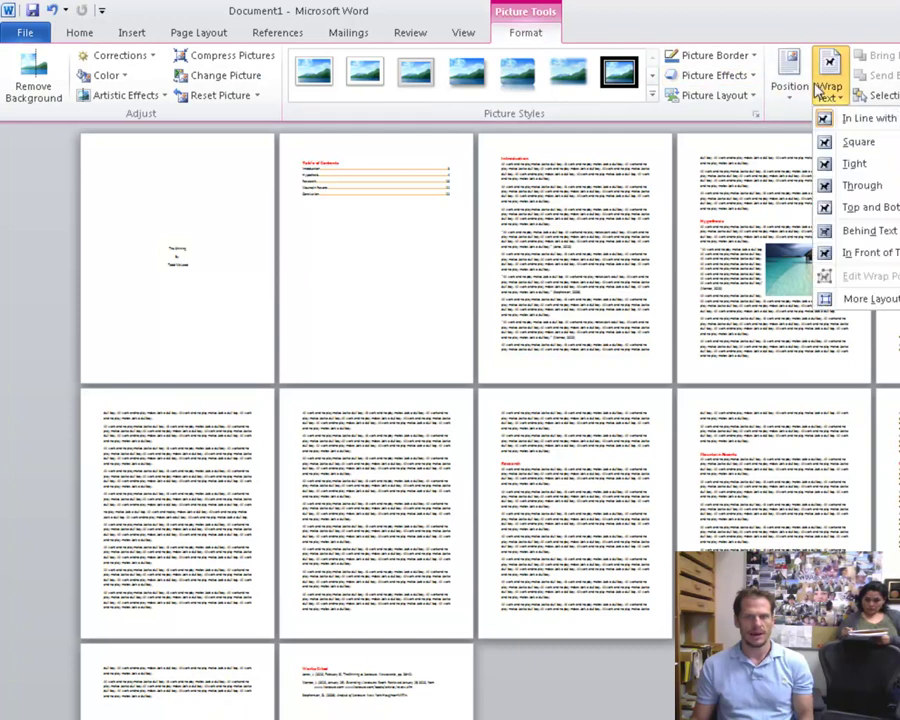
left_click(874, 170)
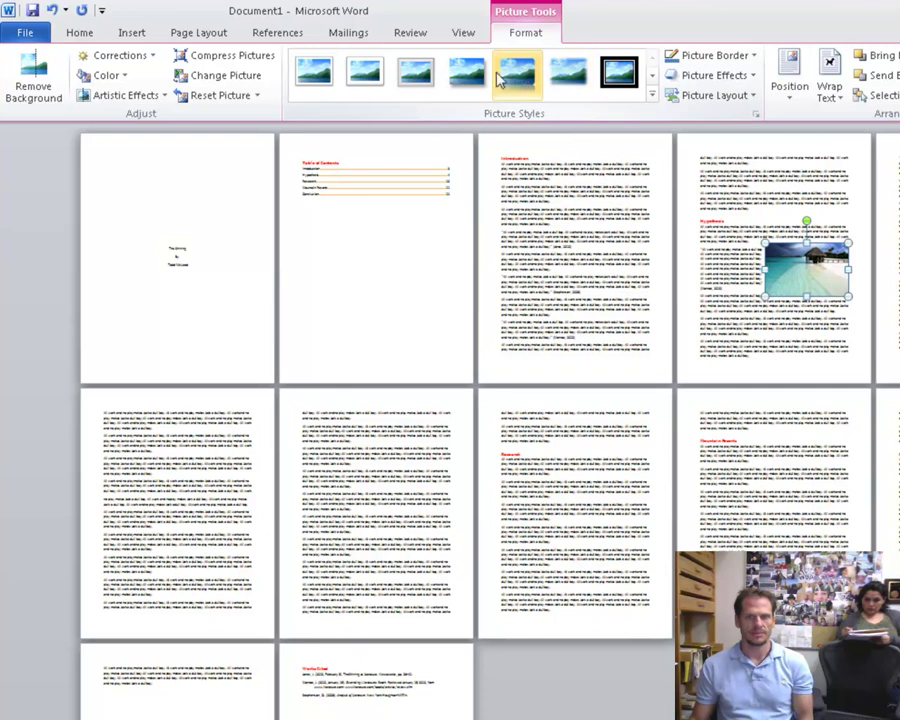
left_click(517, 75)
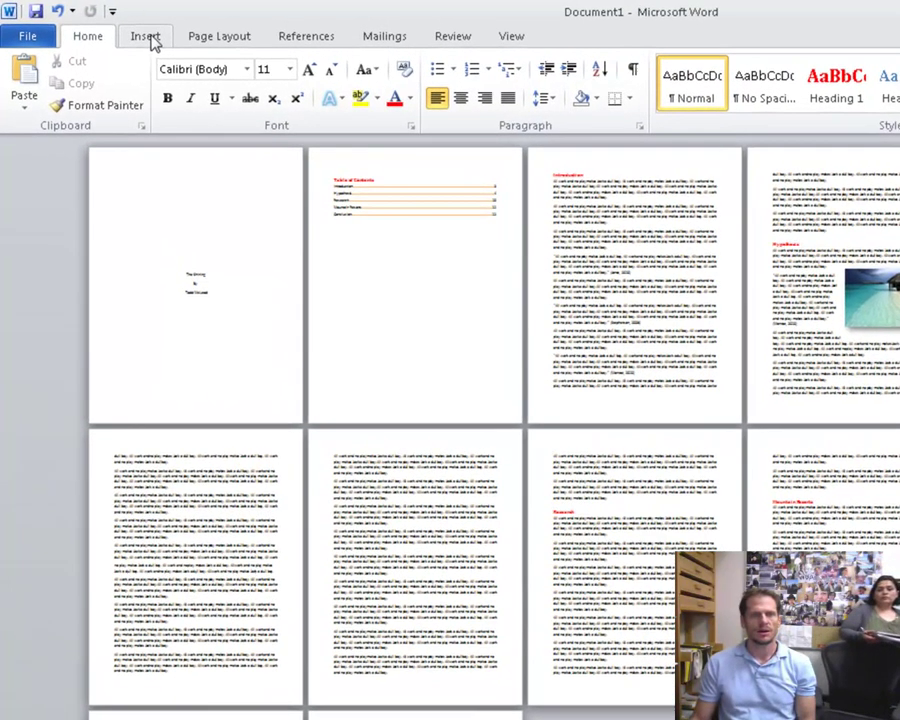
Browse the Page Layout, References and Mailings tabs, then settle on the Insert tab
left_click(141, 35)
left_click(195, 40)
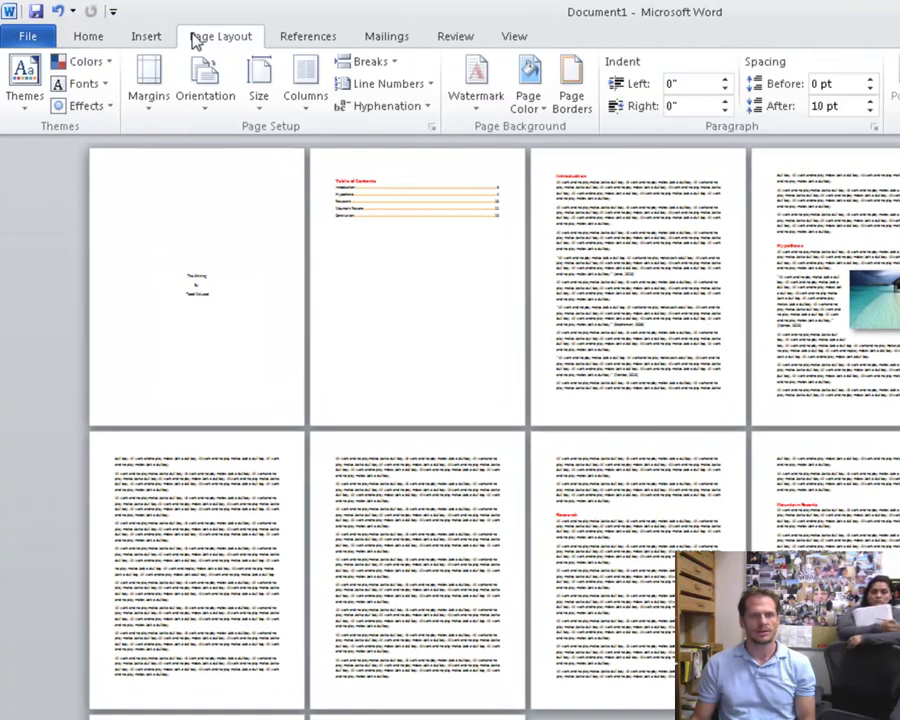
left_click(276, 40)
left_click(380, 42)
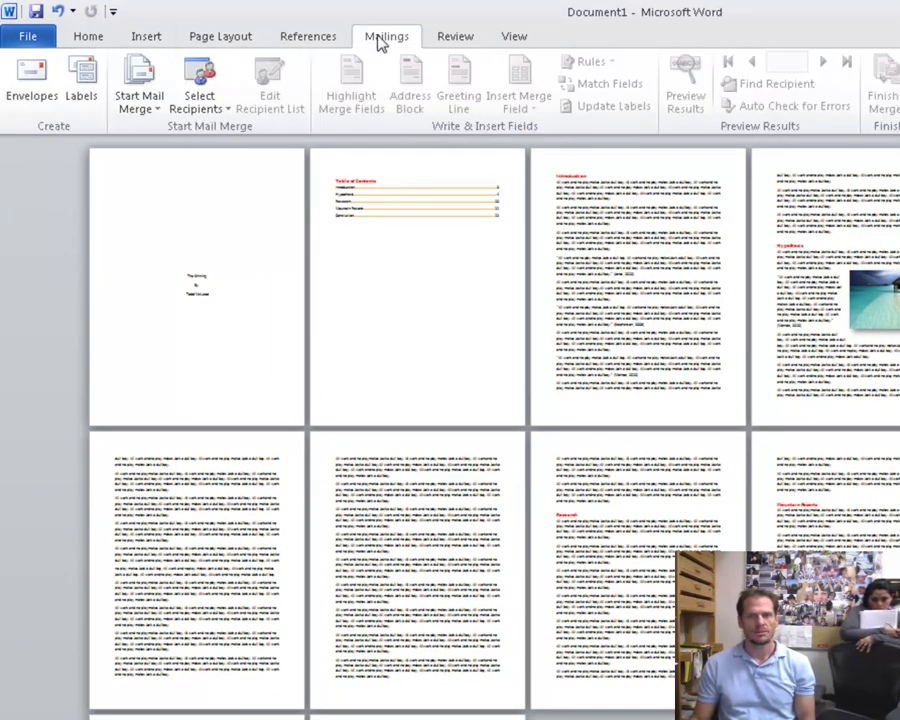
left_click(312, 40)
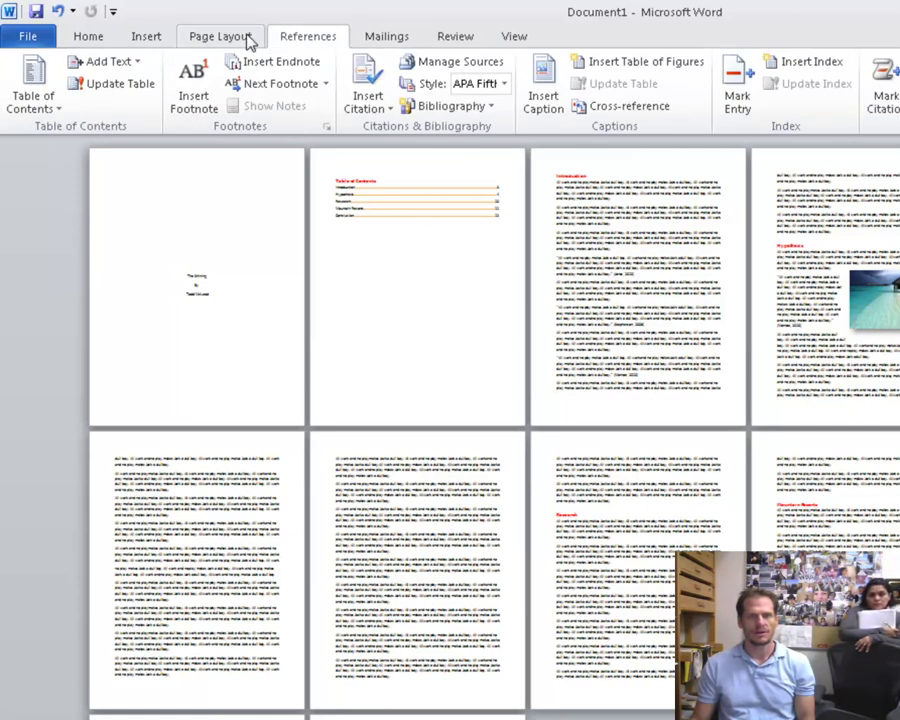
left_click(249, 40)
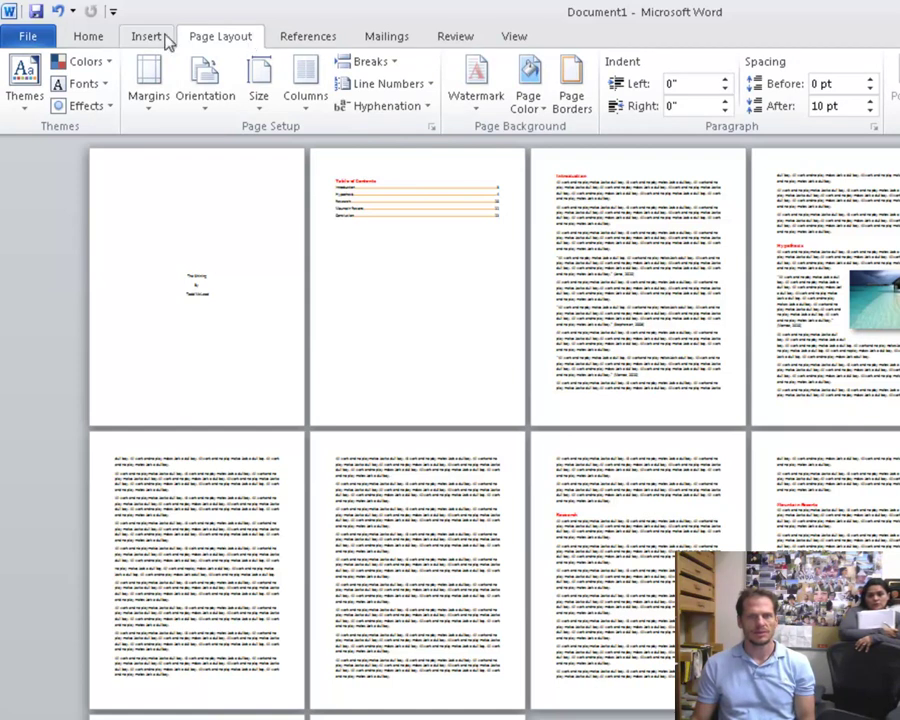
left_click(158, 37)
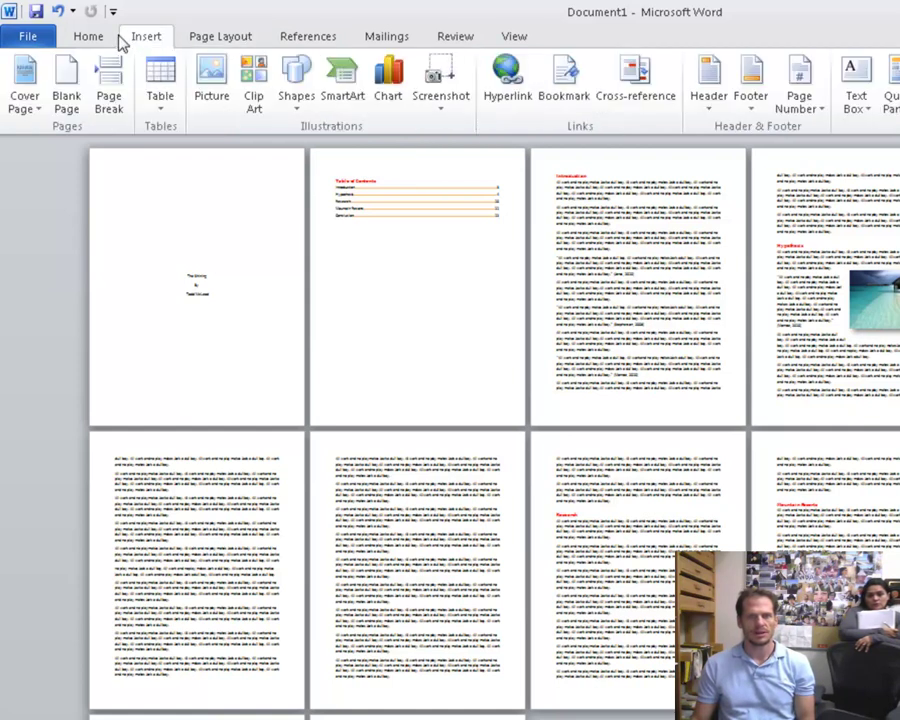
Insert a Blank header and unlink the Section 2 header from Section 1
left_click(717, 115)
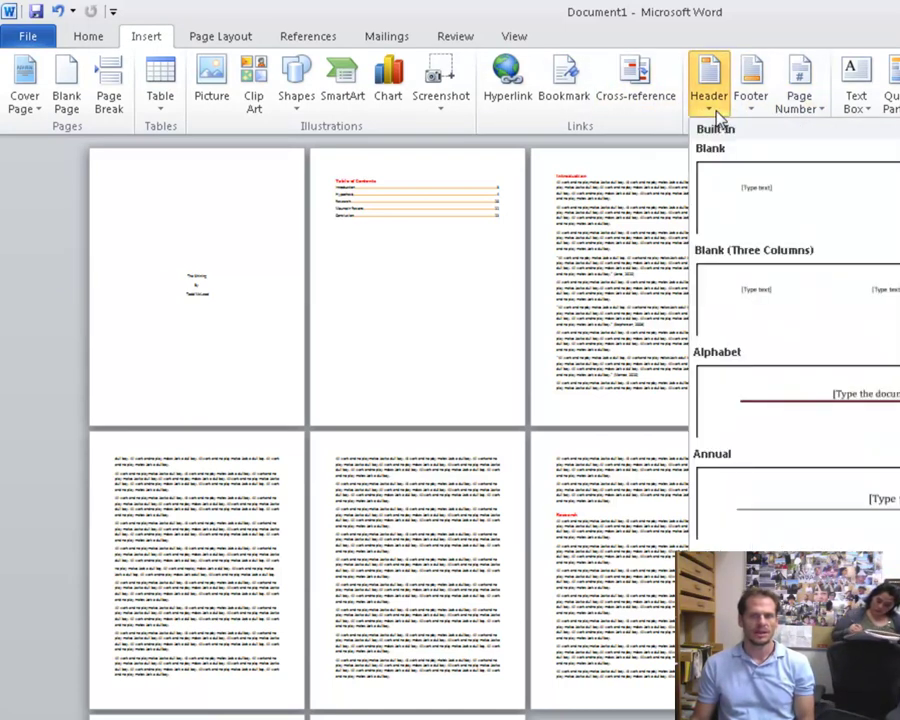
left_click(785, 207)
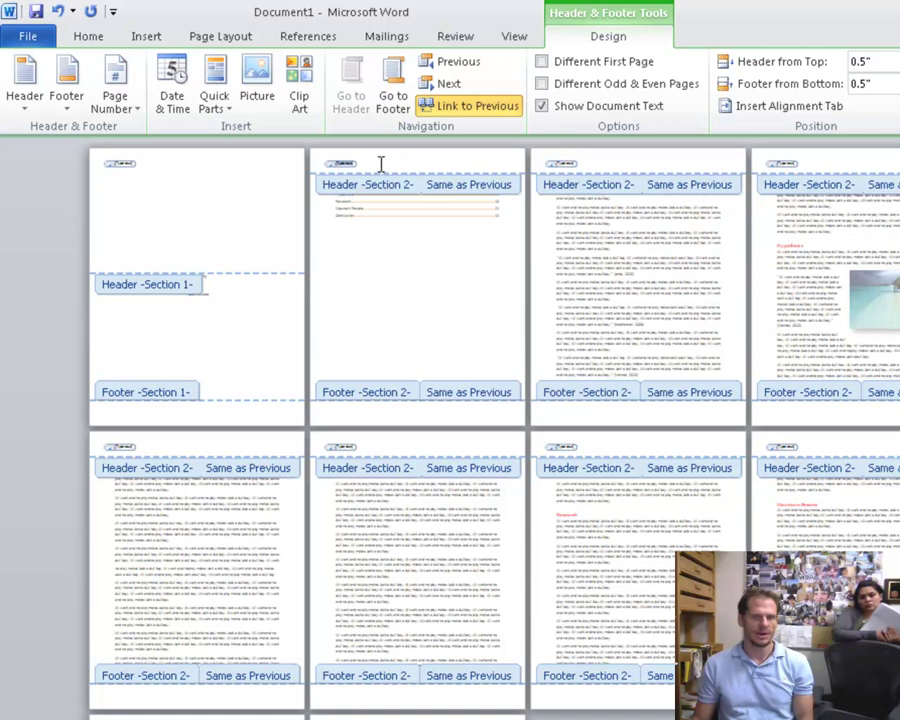
left_click(465, 107)
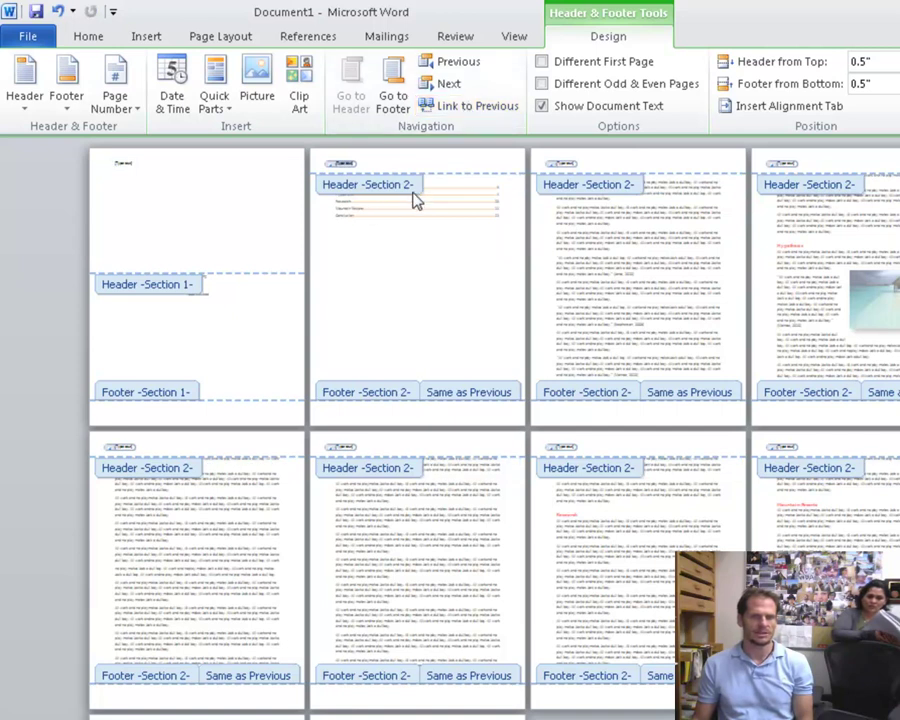
Unlink the Section 2 footer from Section 1's footer
left_click(385, 415)
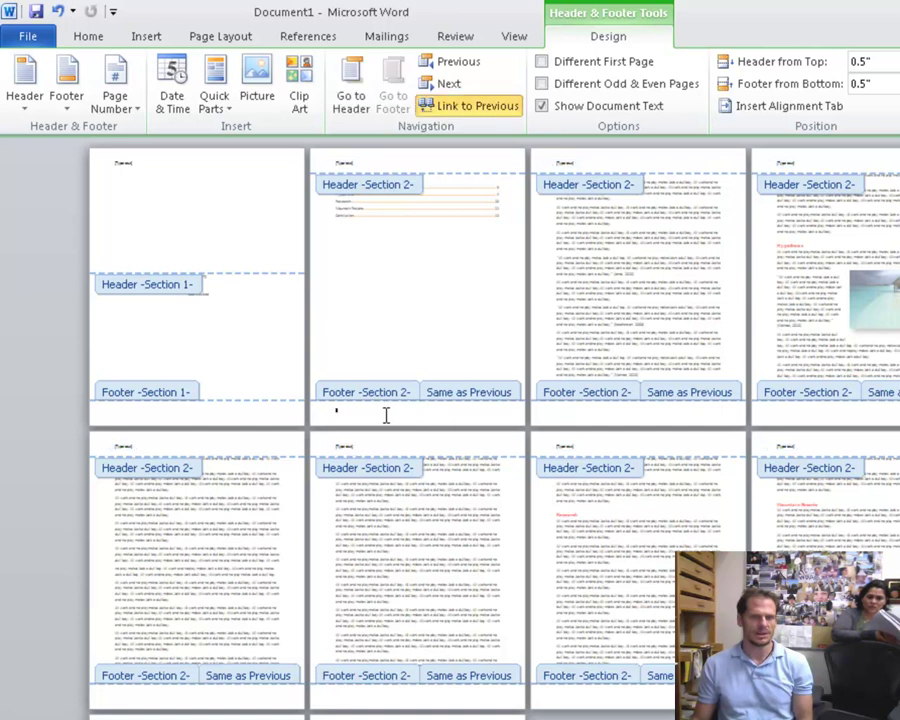
left_click(472, 106)
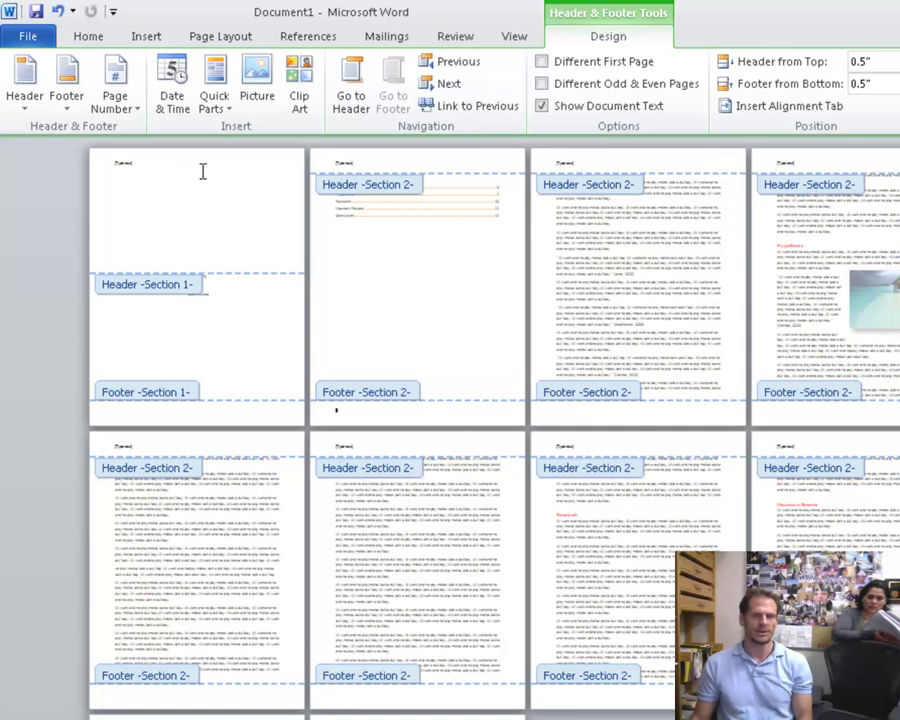
left_click(145, 167)
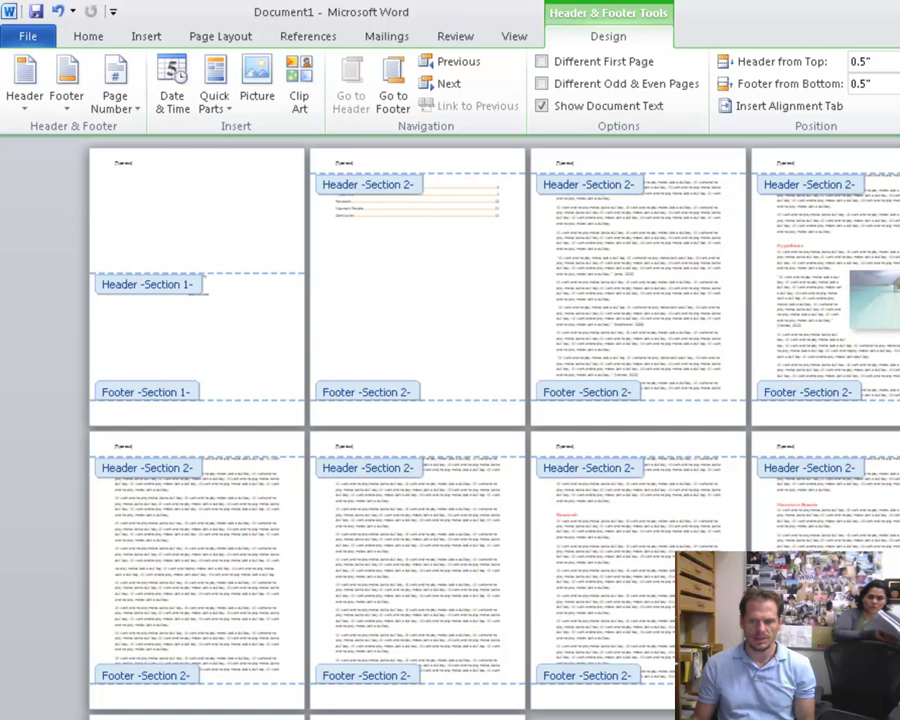
Delete the [Type text] placeholders from the title page and page 2 headers
scroll(377, 387, "up", 5)
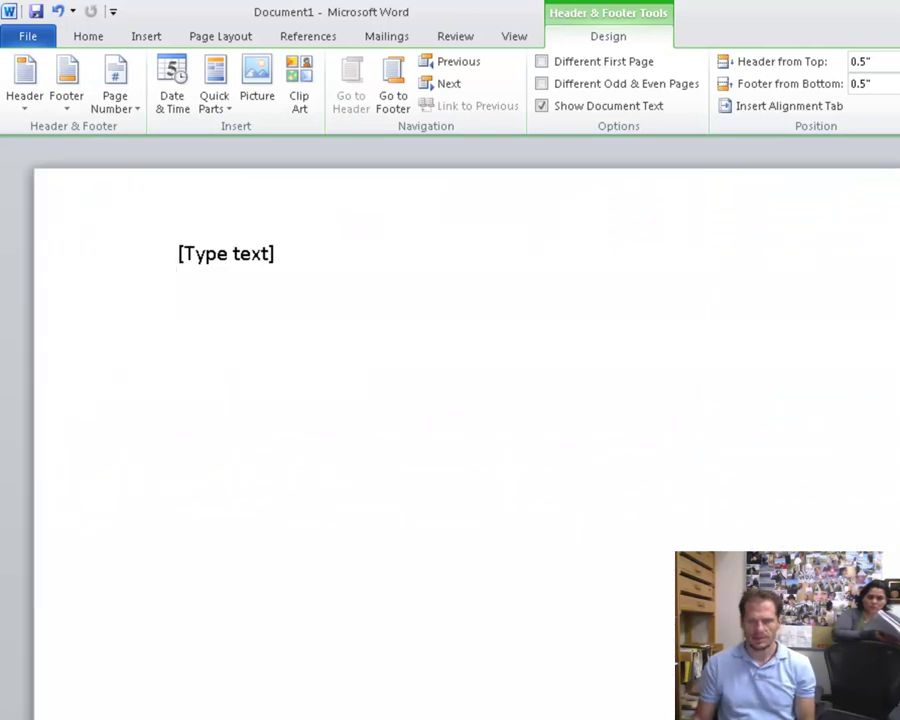
scroll(450, 430, "down", 3)
scroll(450, 430, "up", 2)
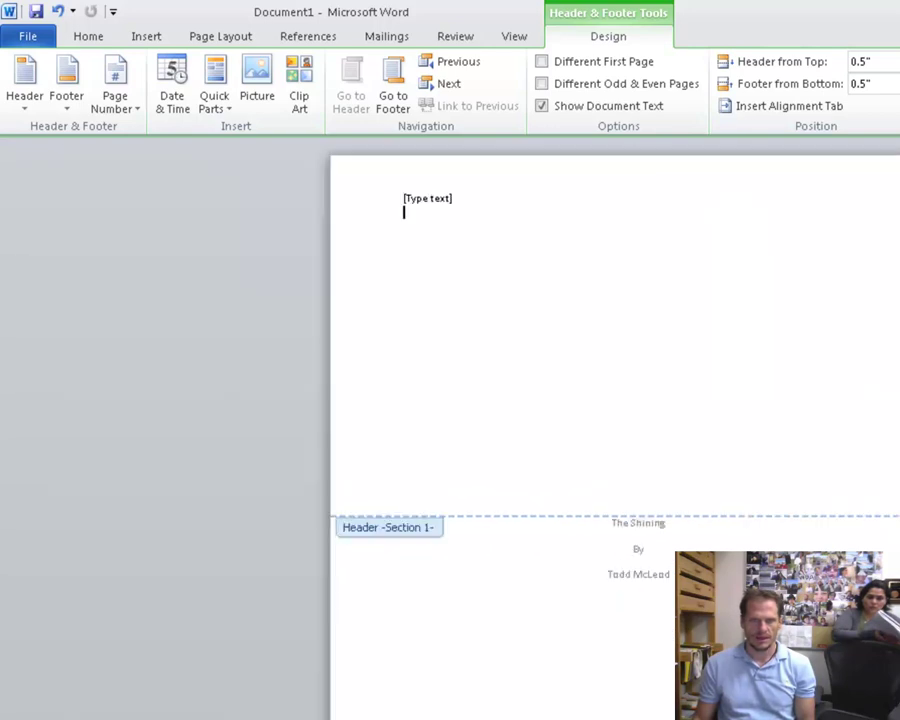
scroll(590, 435, "up", 1)
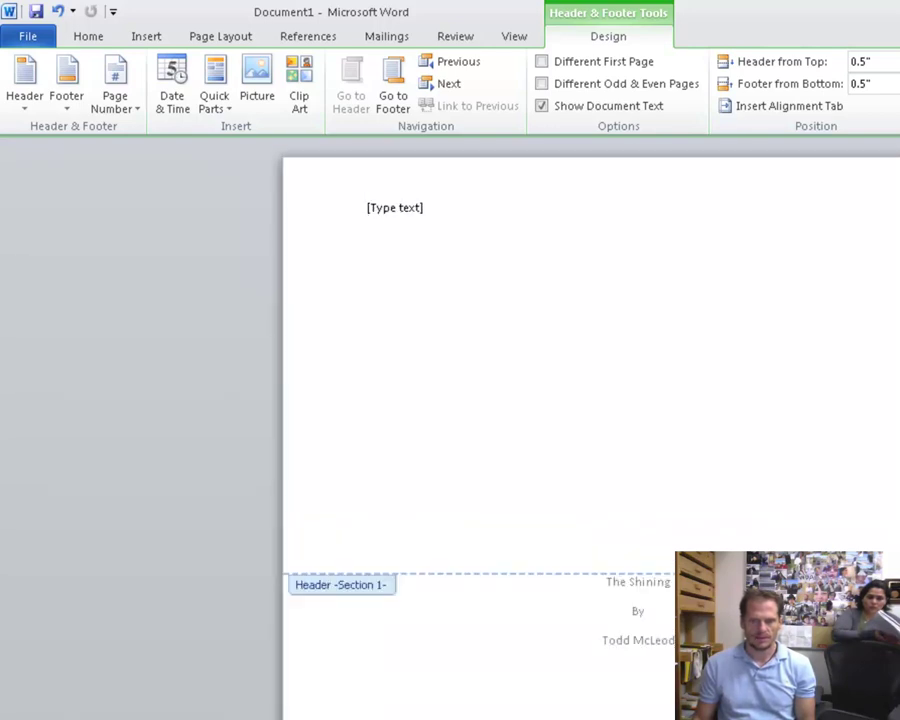
scroll(440, 300, "down", 2)
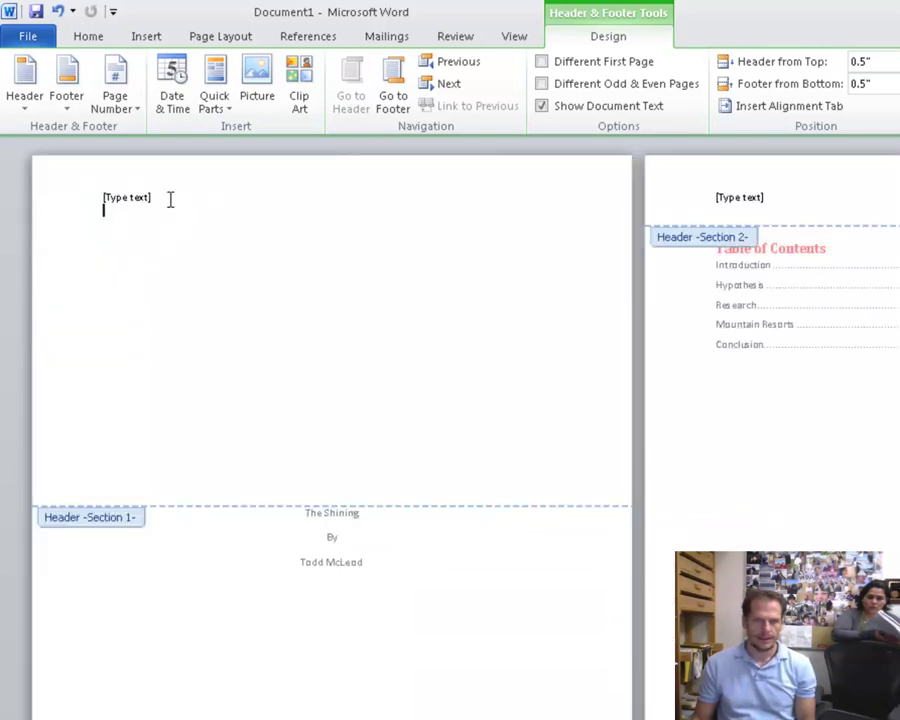
left_click(125, 196)
left_click(99, 195)
left_click(115, 196)
key("Delete")
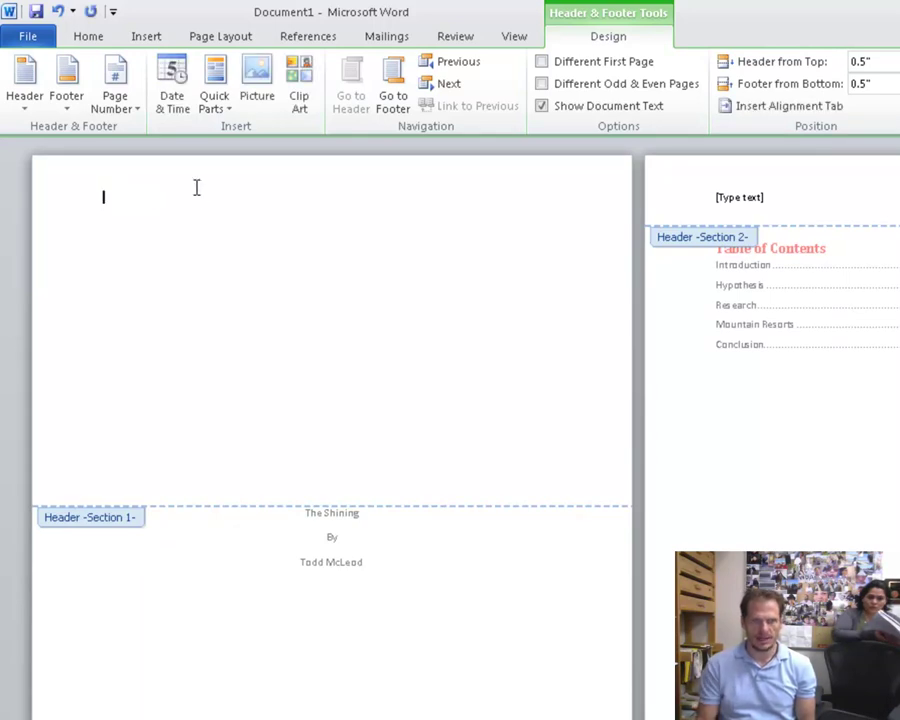
left_click(738, 197)
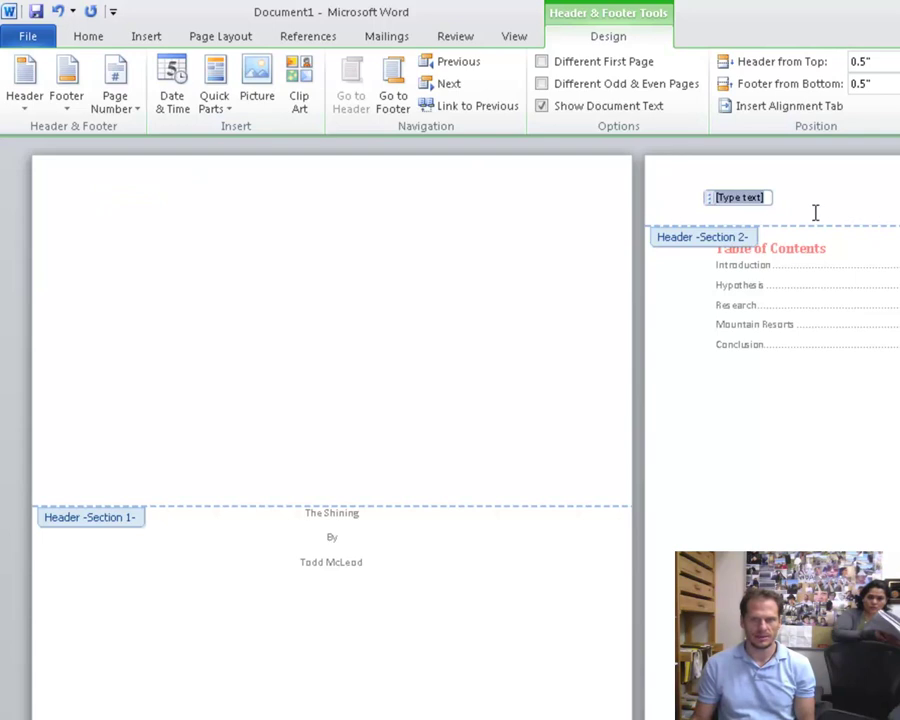
key("Delete")
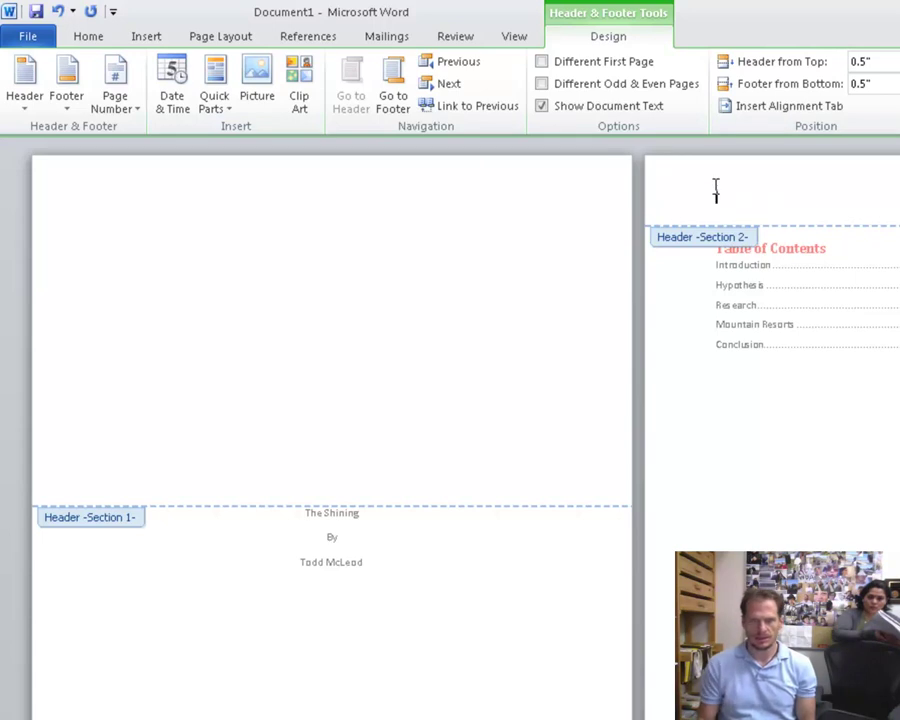
Left-align the Section 2 header, type the author's name and remove the rest of the line
left_click(90, 38)
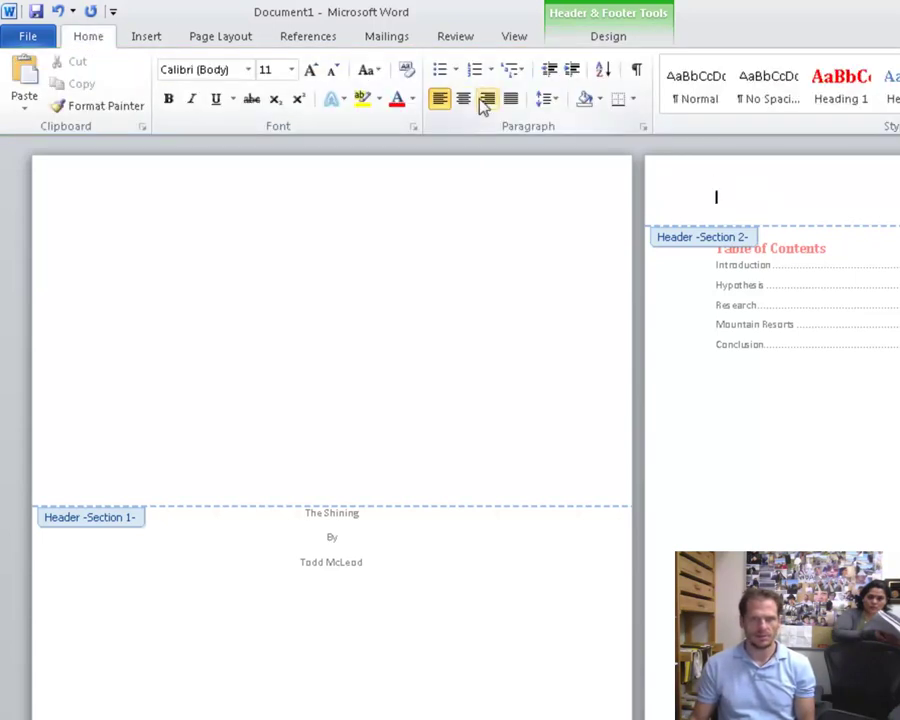
left_click(466, 100)
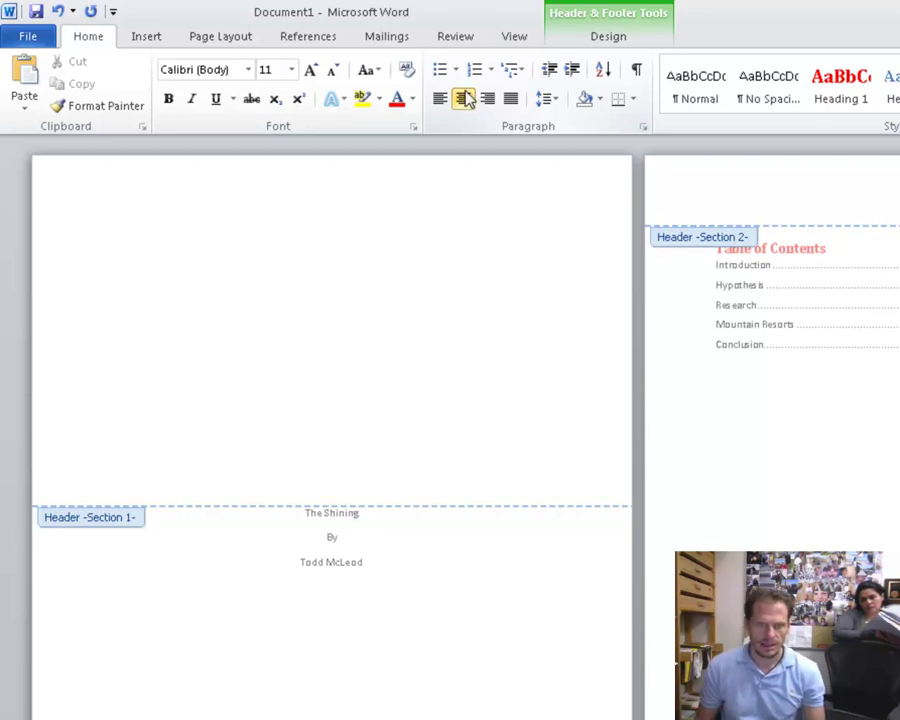
left_click(440, 100)
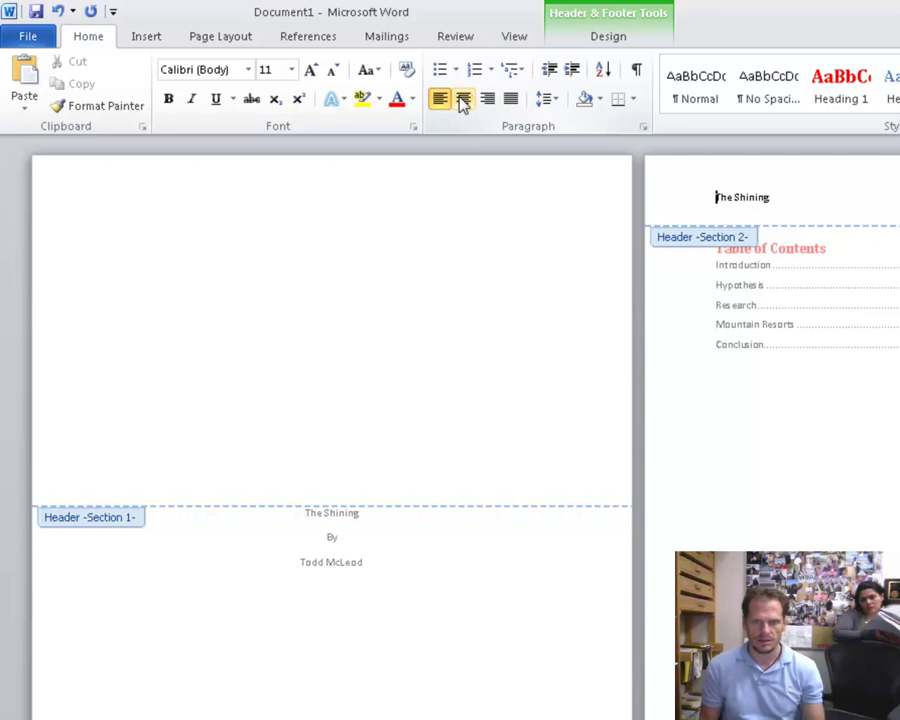
type("McLeod,")
type(" Todd")
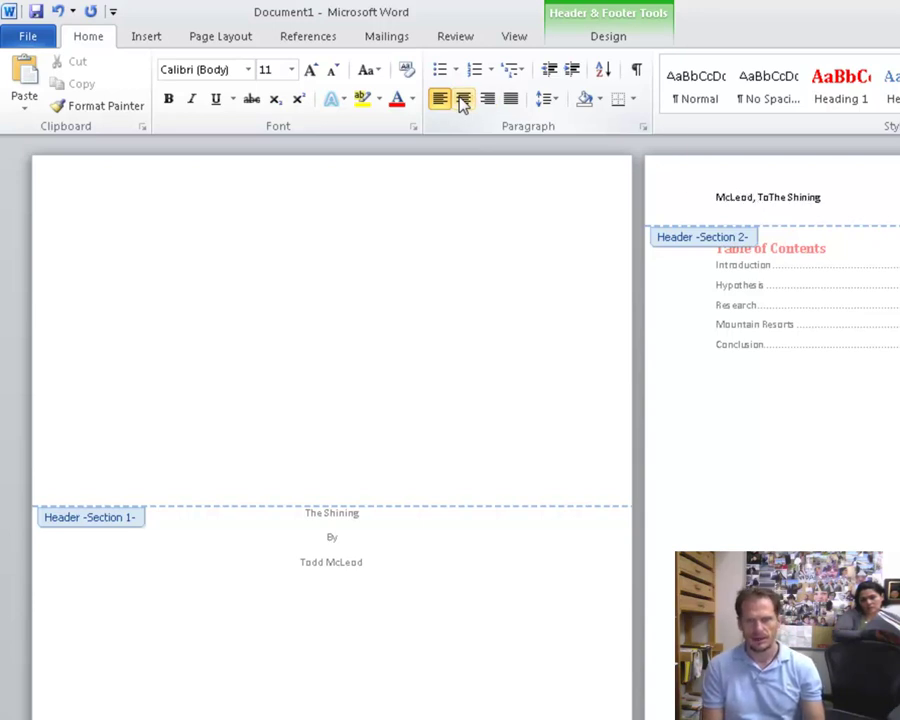
key("shift+End")
key("Delete")
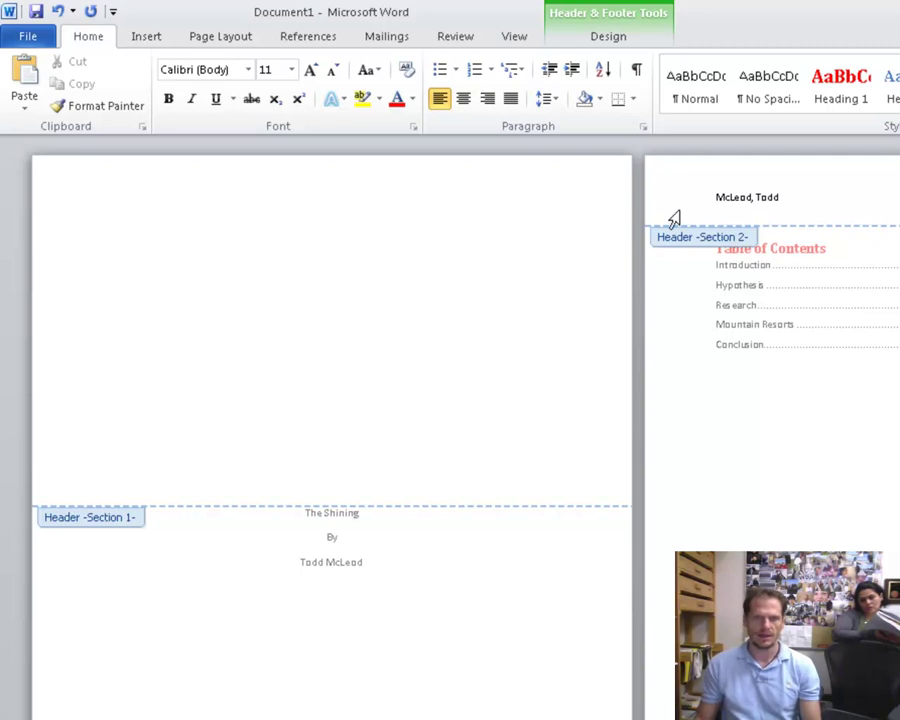
left_click(622, 36)
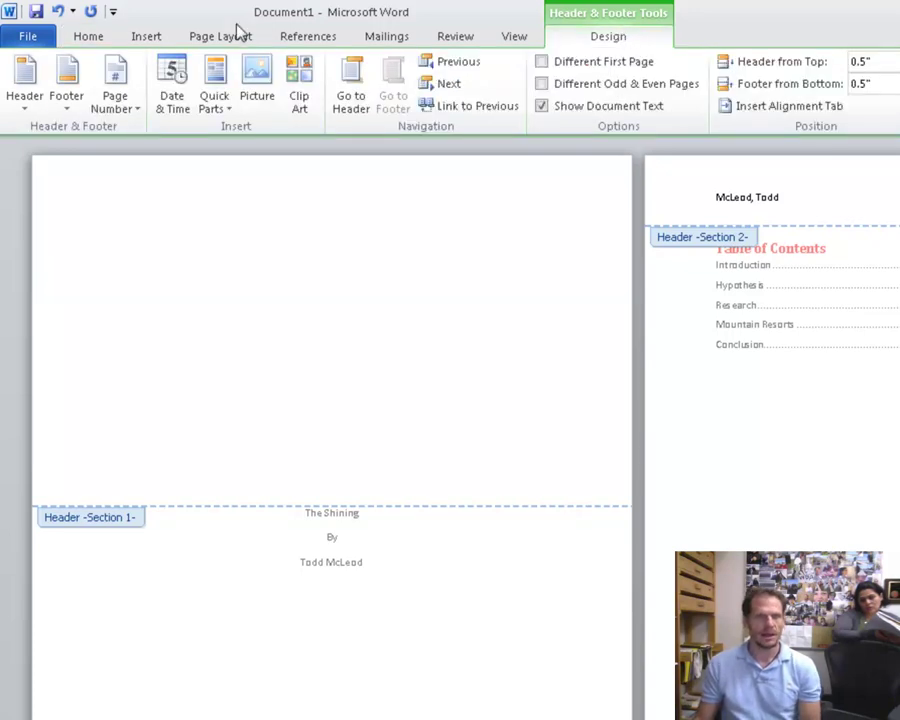
Format the Section 2 page numbers to start at 1
left_click(138, 106)
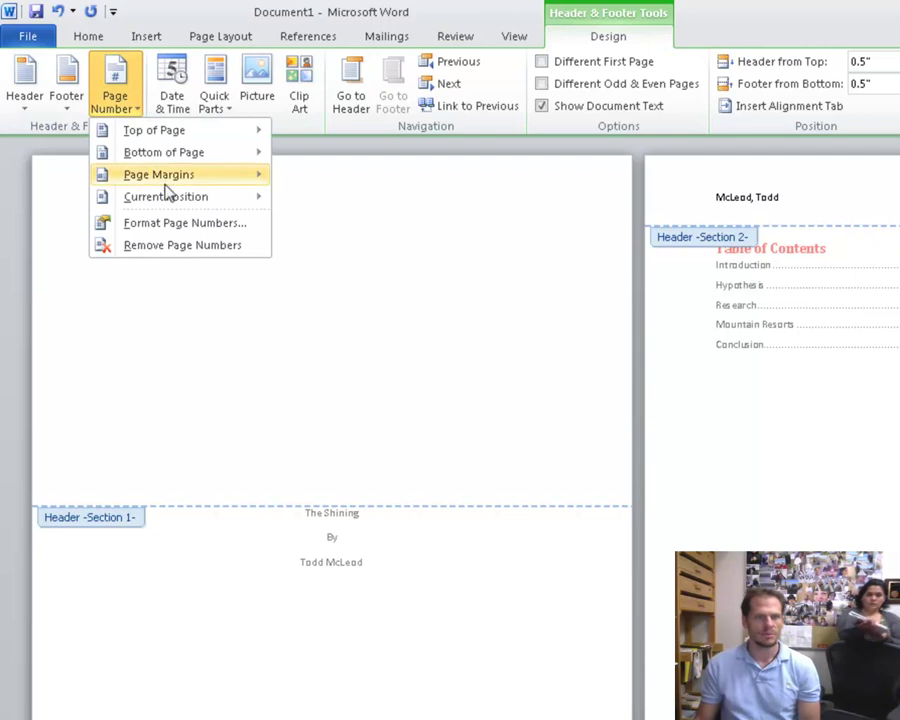
mouse_move(175, 203)
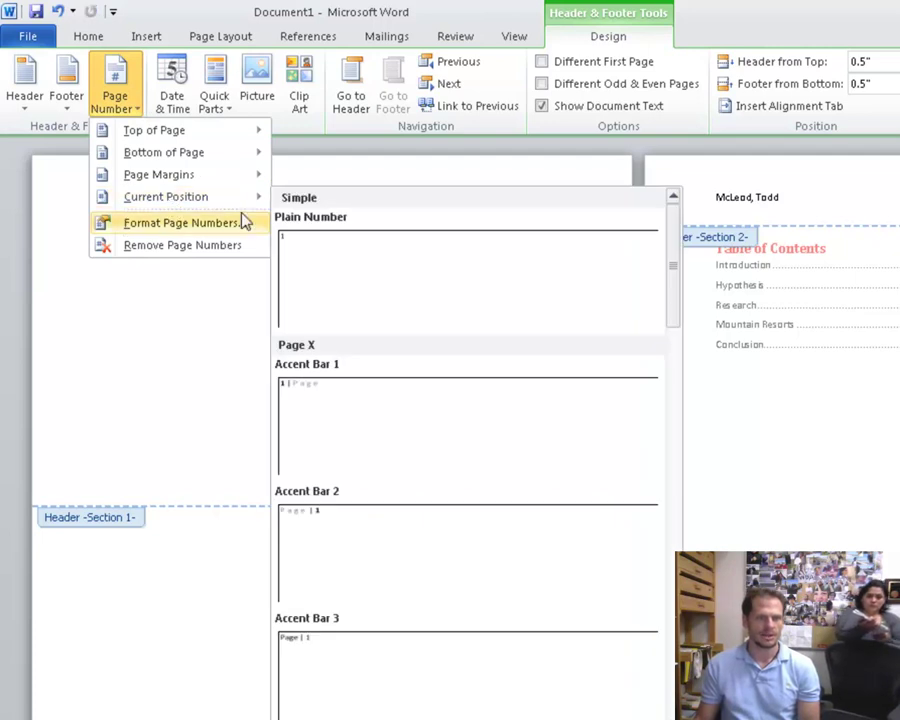
left_click(420, 538)
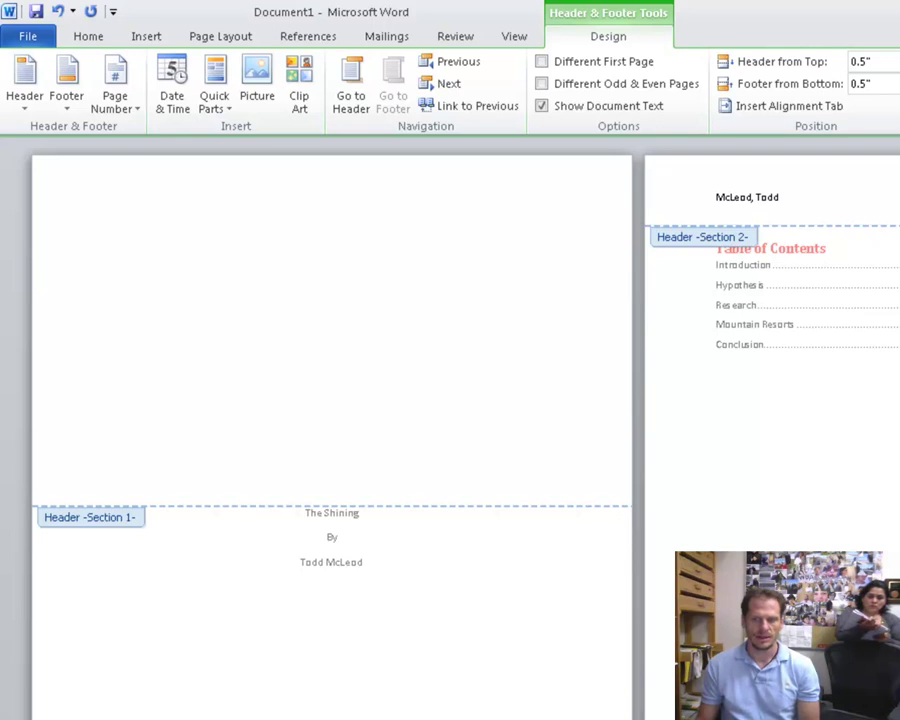
scroll(450, 430, "up", 3)
scroll(560, 430, "up", 4)
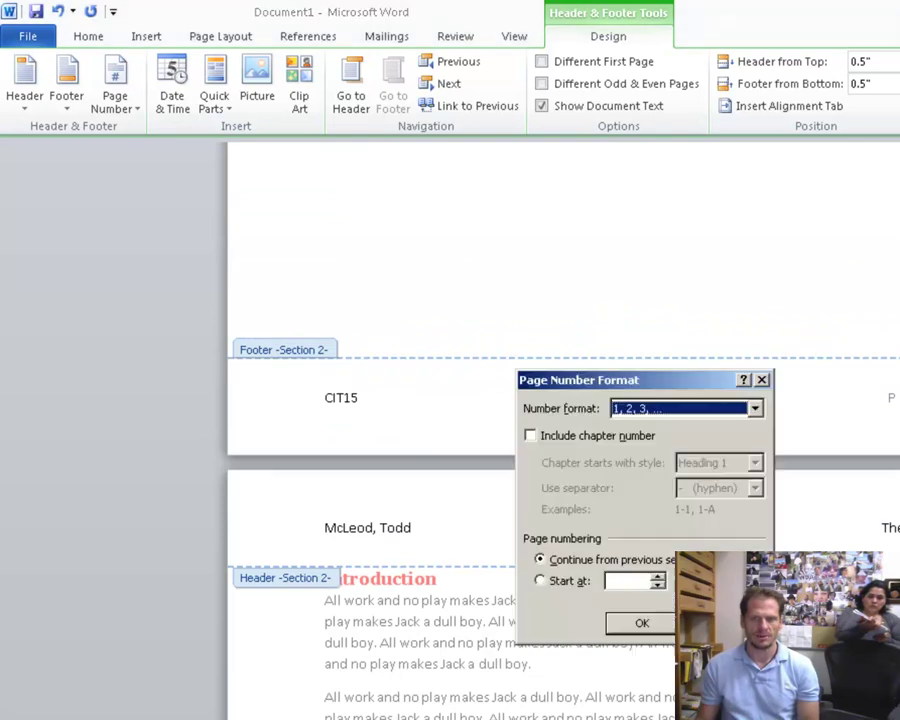
left_click(578, 581)
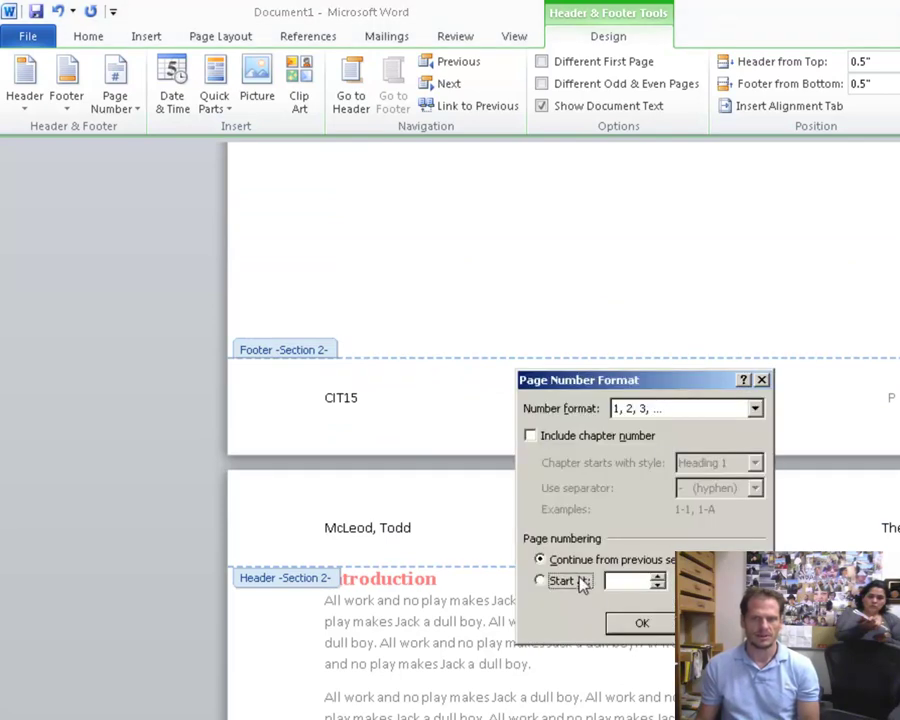
left_click(641, 622)
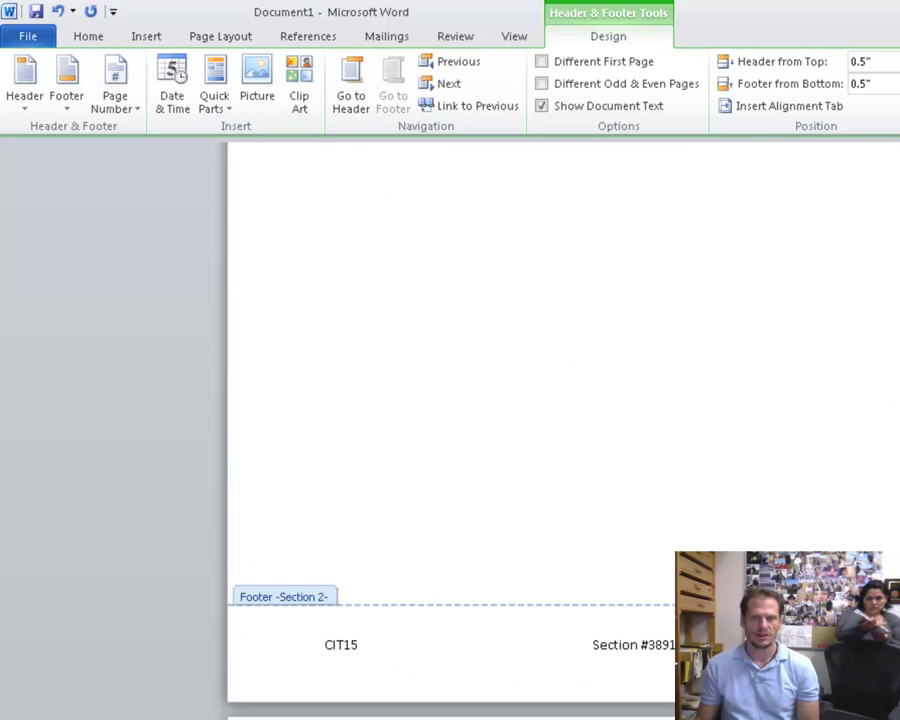
Close header and footer editing and scroll through the pages to check them
key("Escape")
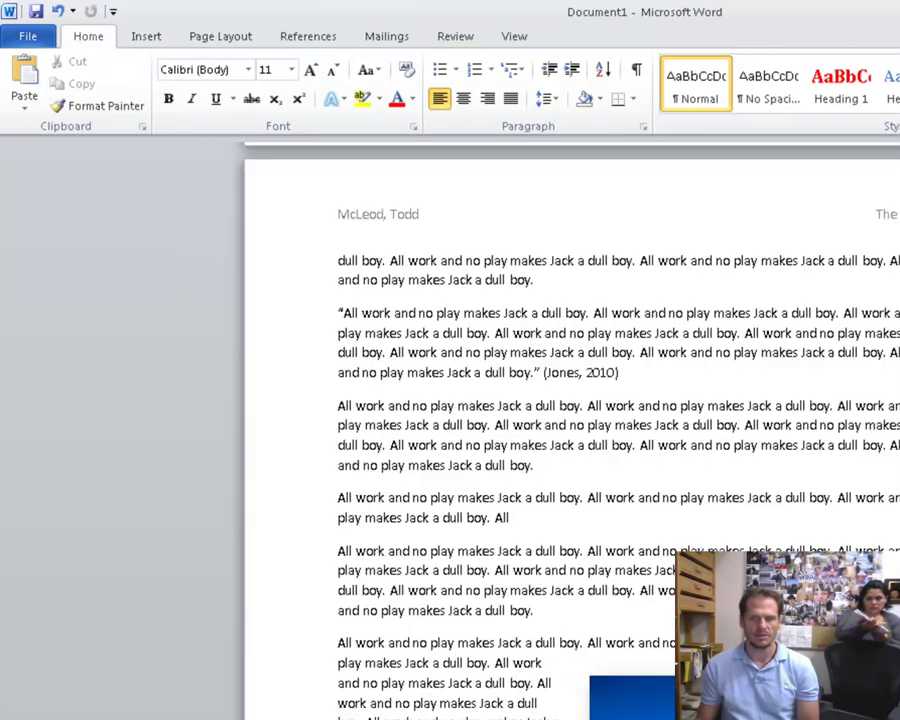
scroll(440, 327, "down", 3, "ctrl")
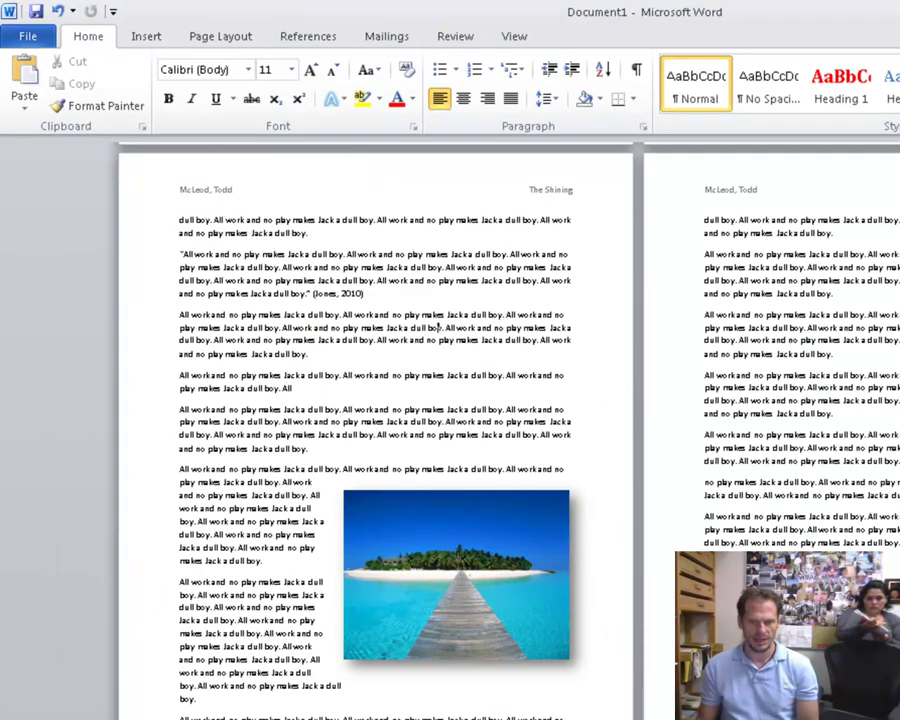
scroll(504, 431, "up", 2, "ctrl")
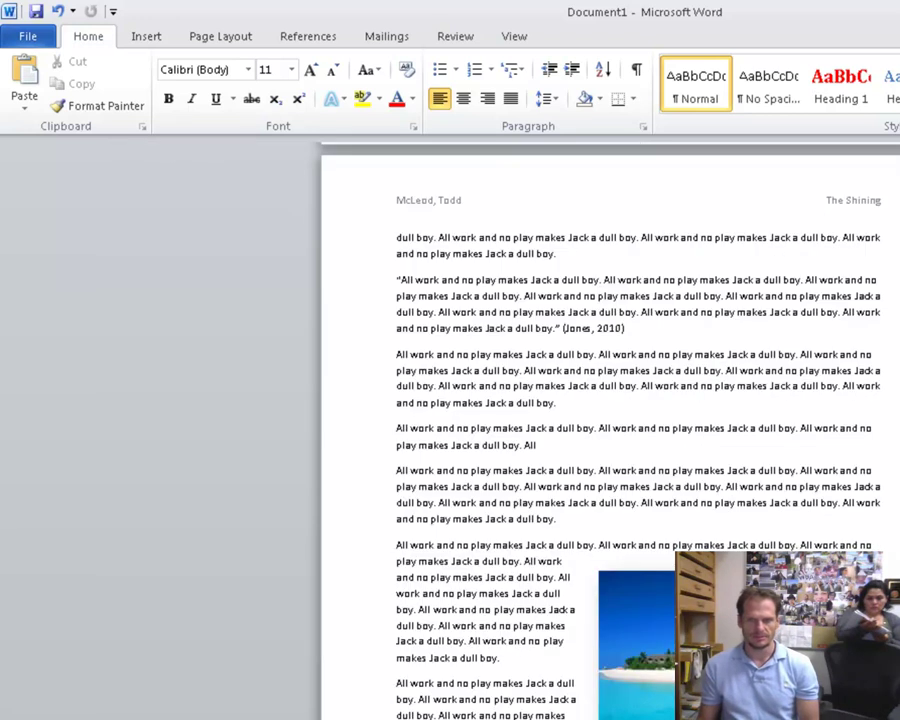
scroll(450, 430, "down", 5, "ctrl")
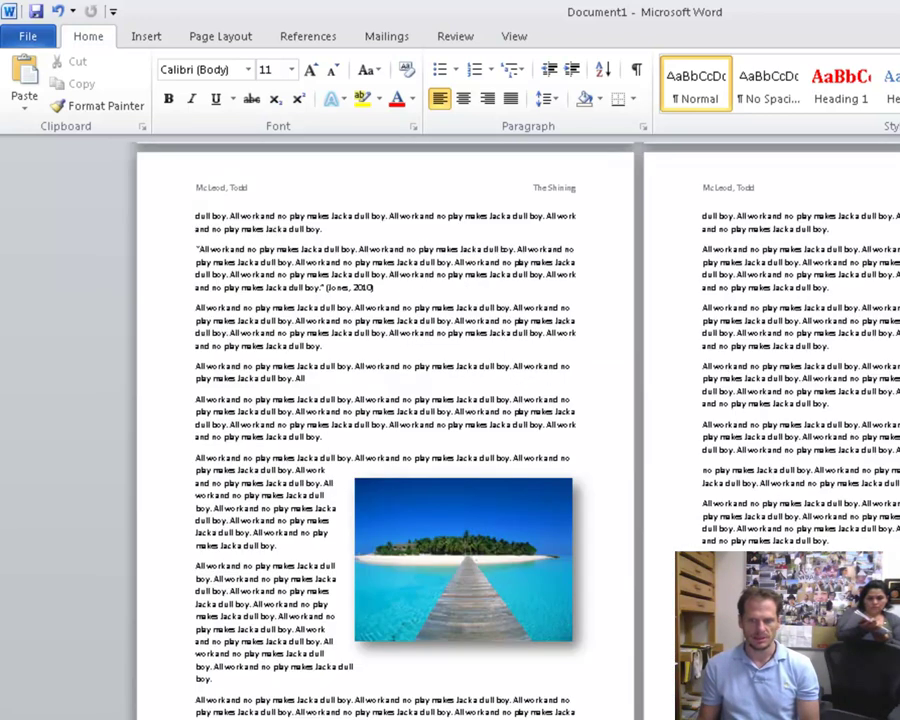
scroll(466, 354, "up", 3, "ctrl")
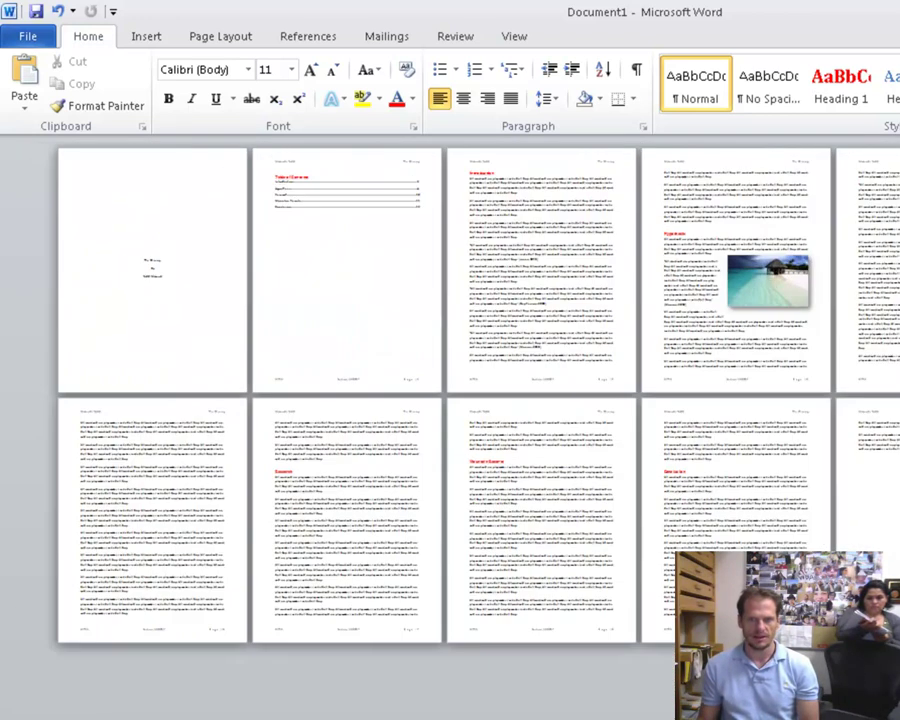